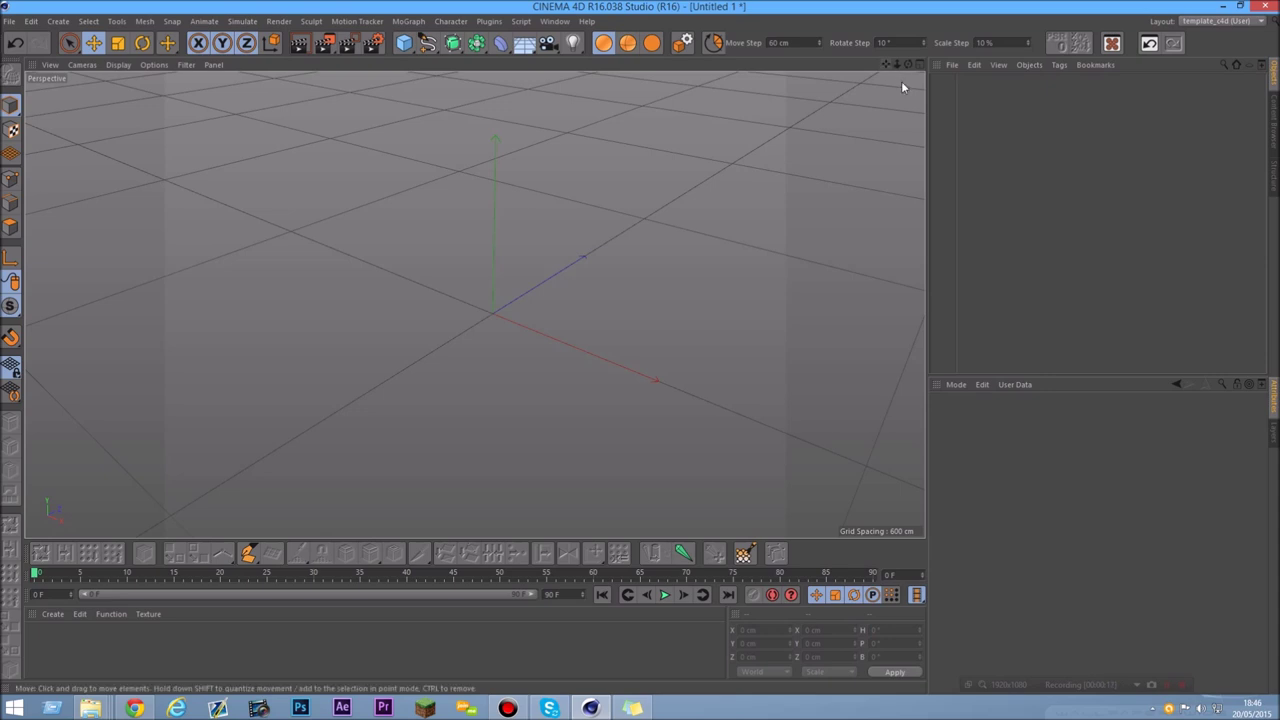
left_click_drag(885, 65, 1146, 71)
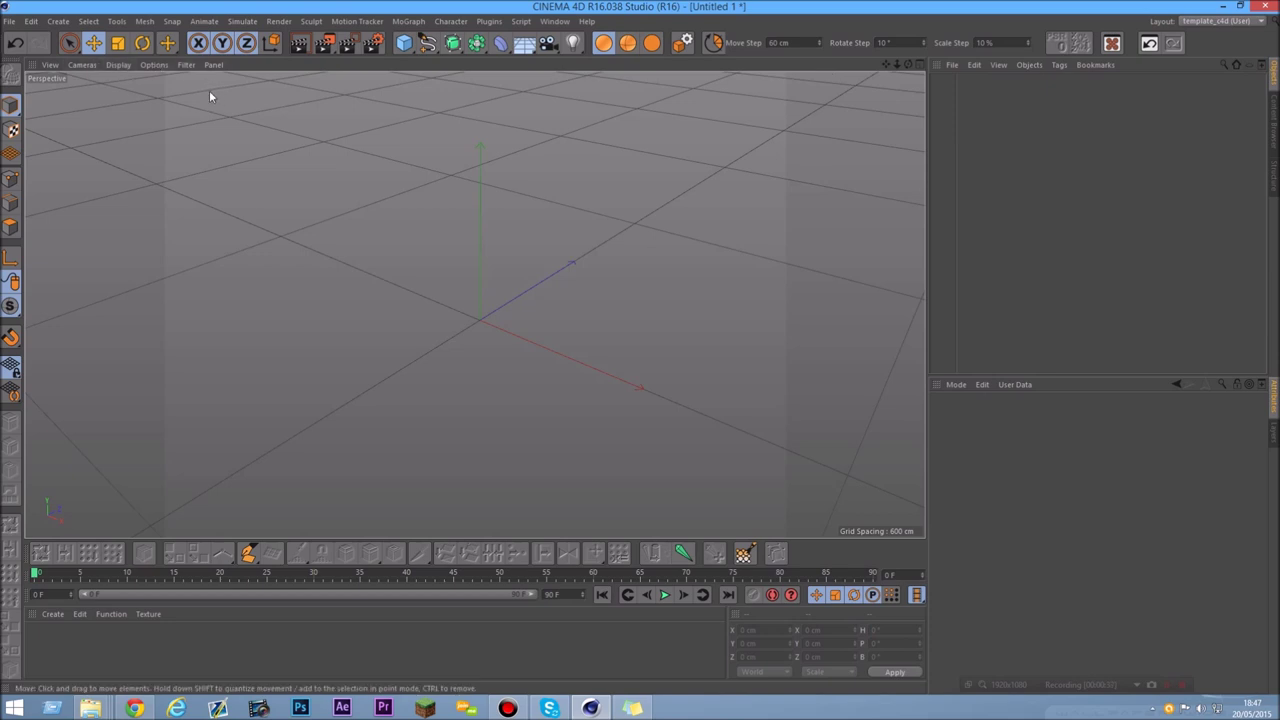
left_click_drag(906, 64, 731, 244)
left_click_drag(895, 66, 456, 323)
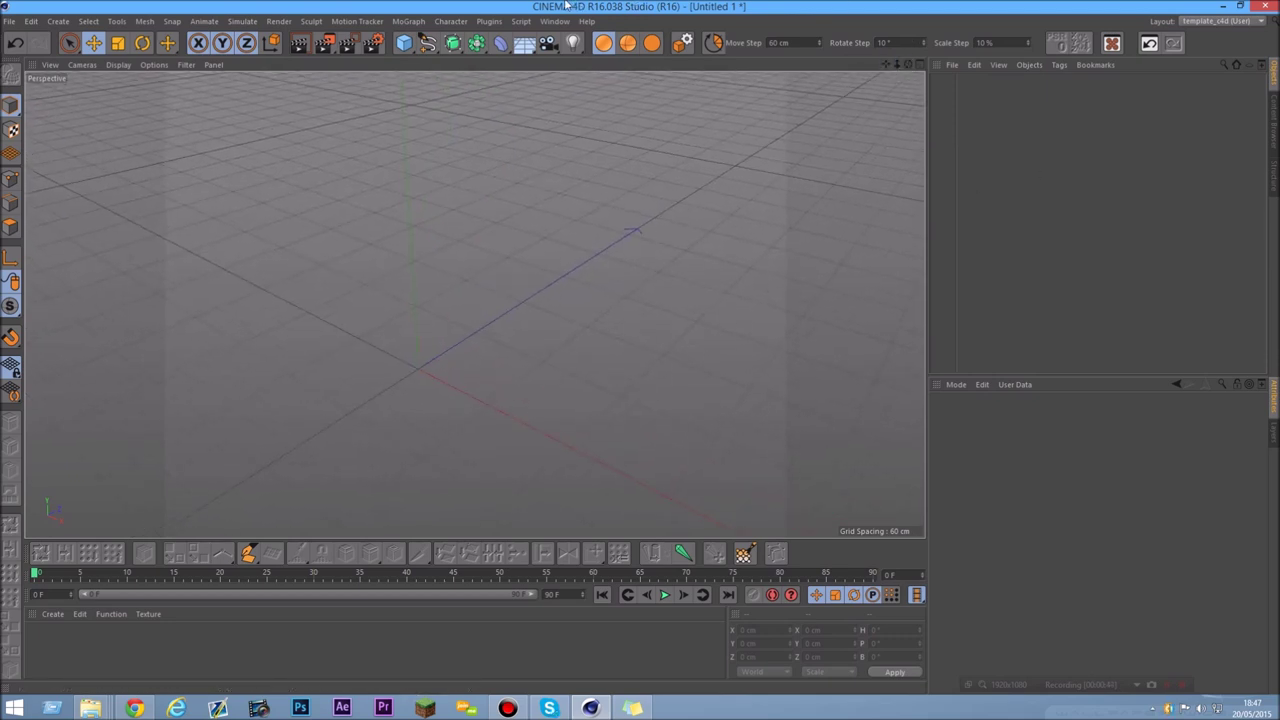
- Switch the interface layout to Startup
left_click(1218, 21)
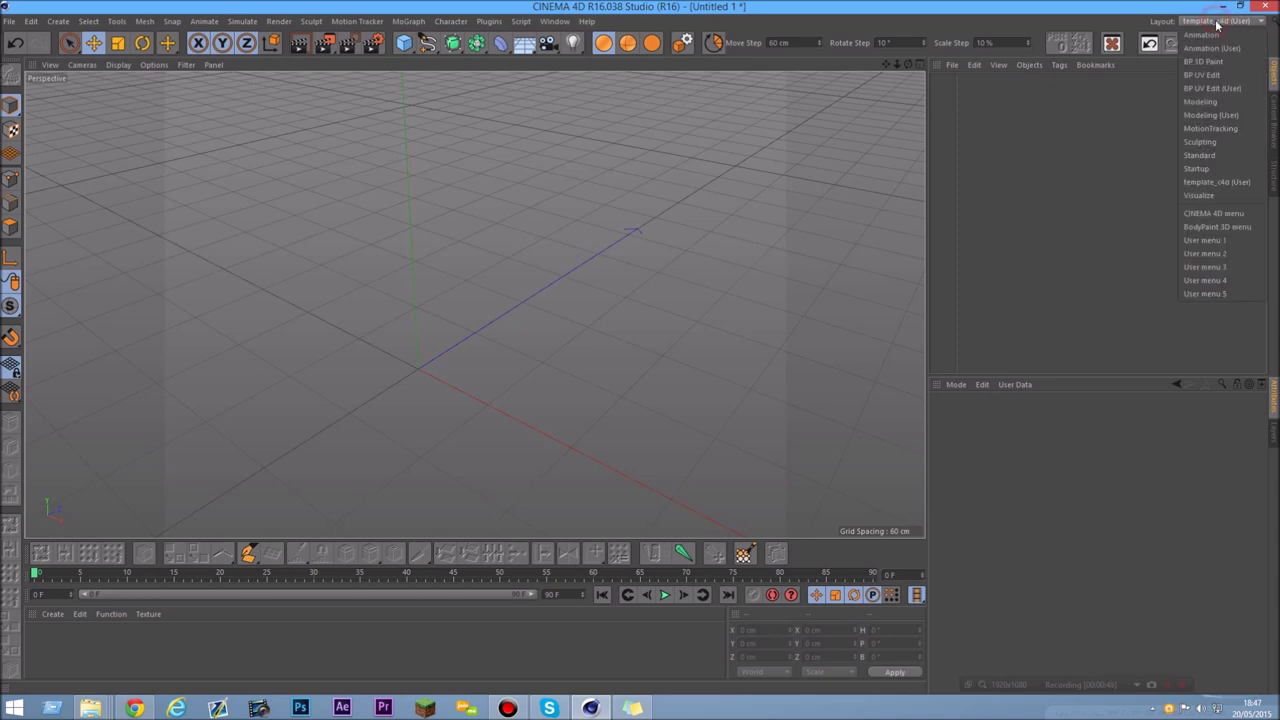
left_click(1212, 167)
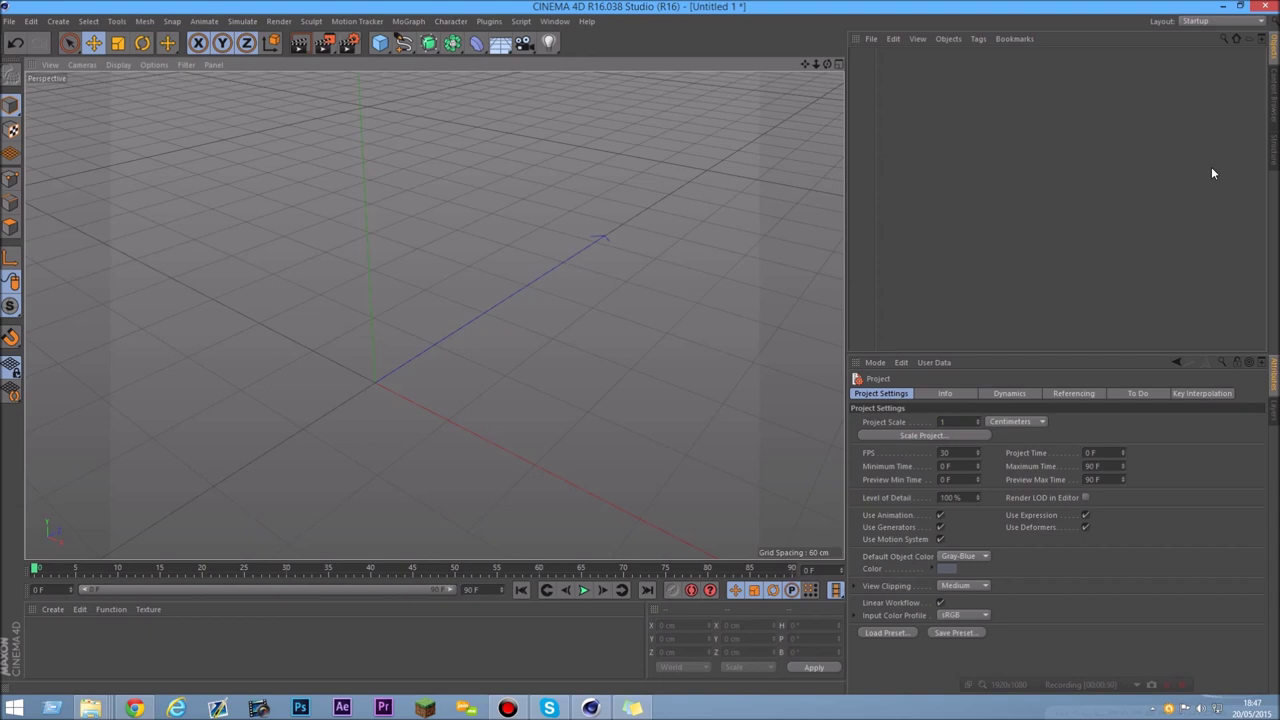
left_click_drag(810, 62, 434, 314)
left_click_drag(814, 63, 434, 315)
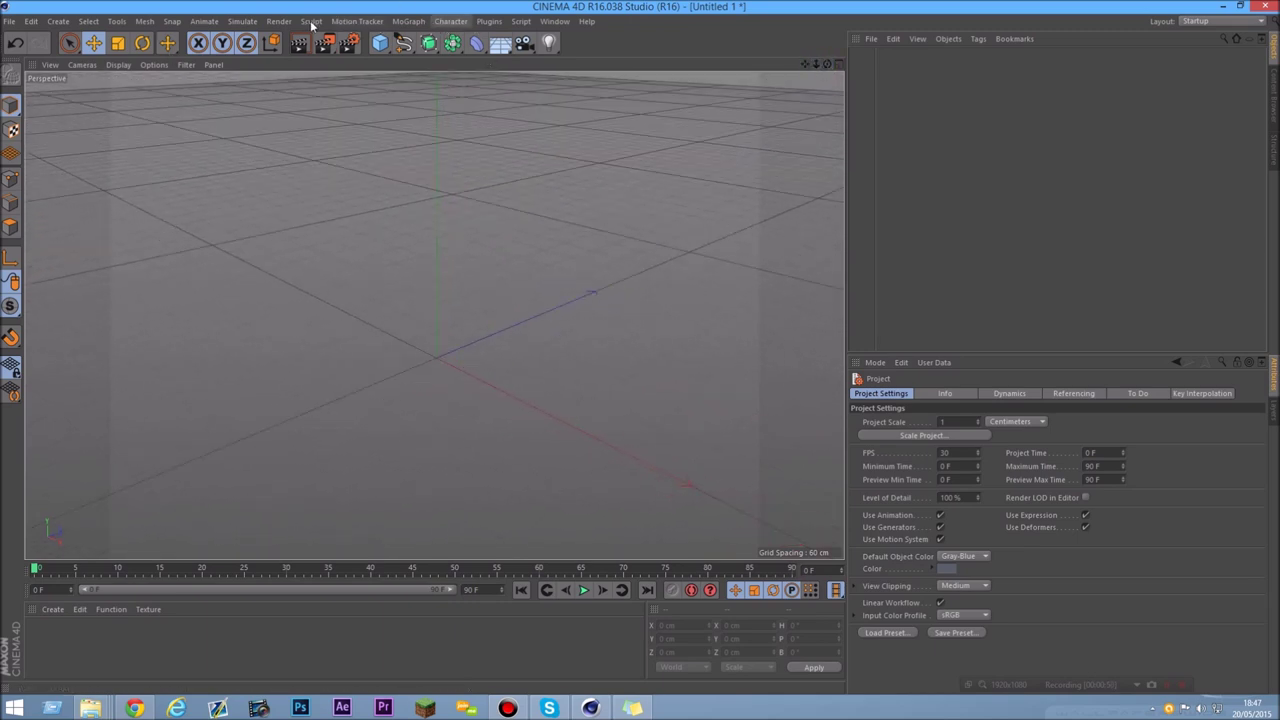
left_click(345, 22)
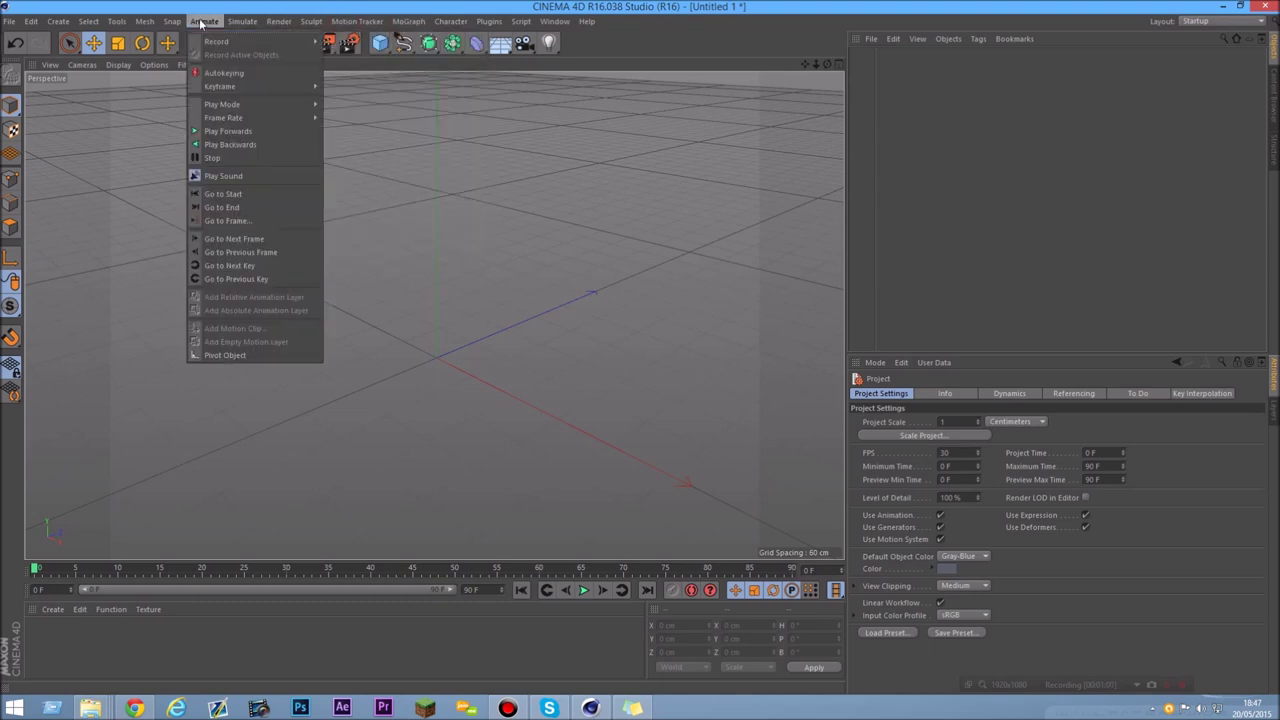
mouse_move(272, 106)
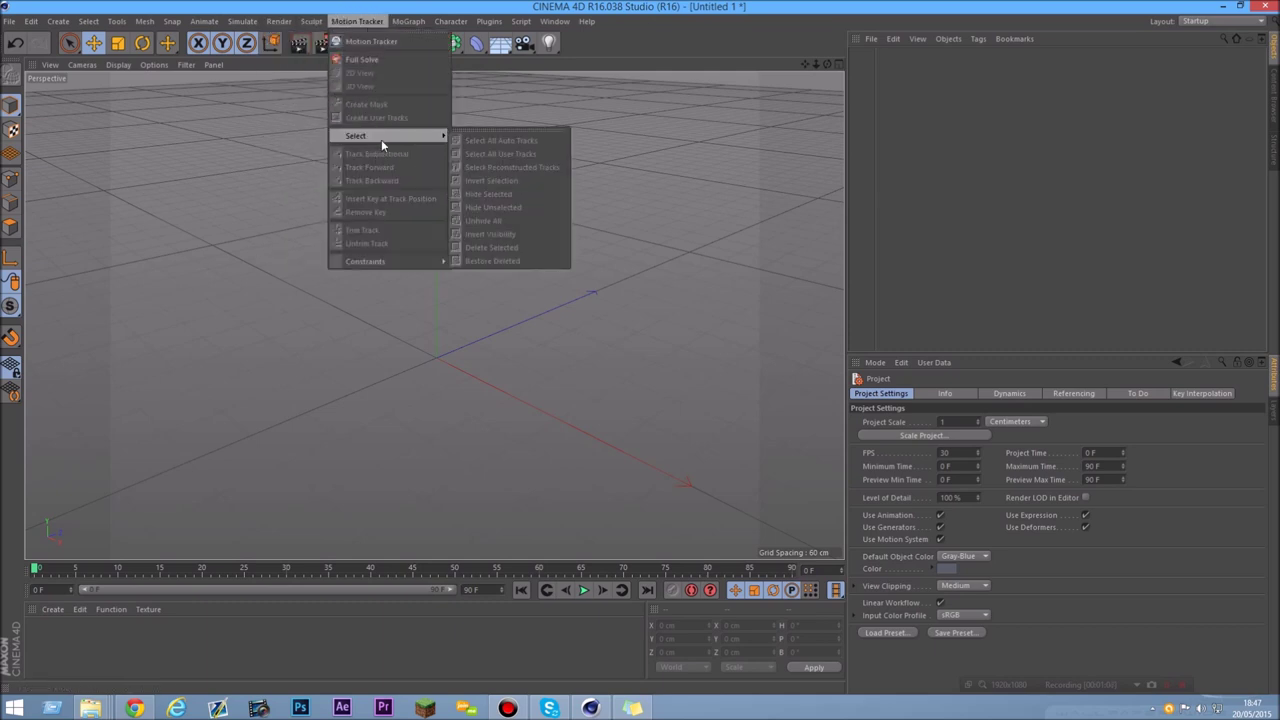
mouse_move(495, 69)
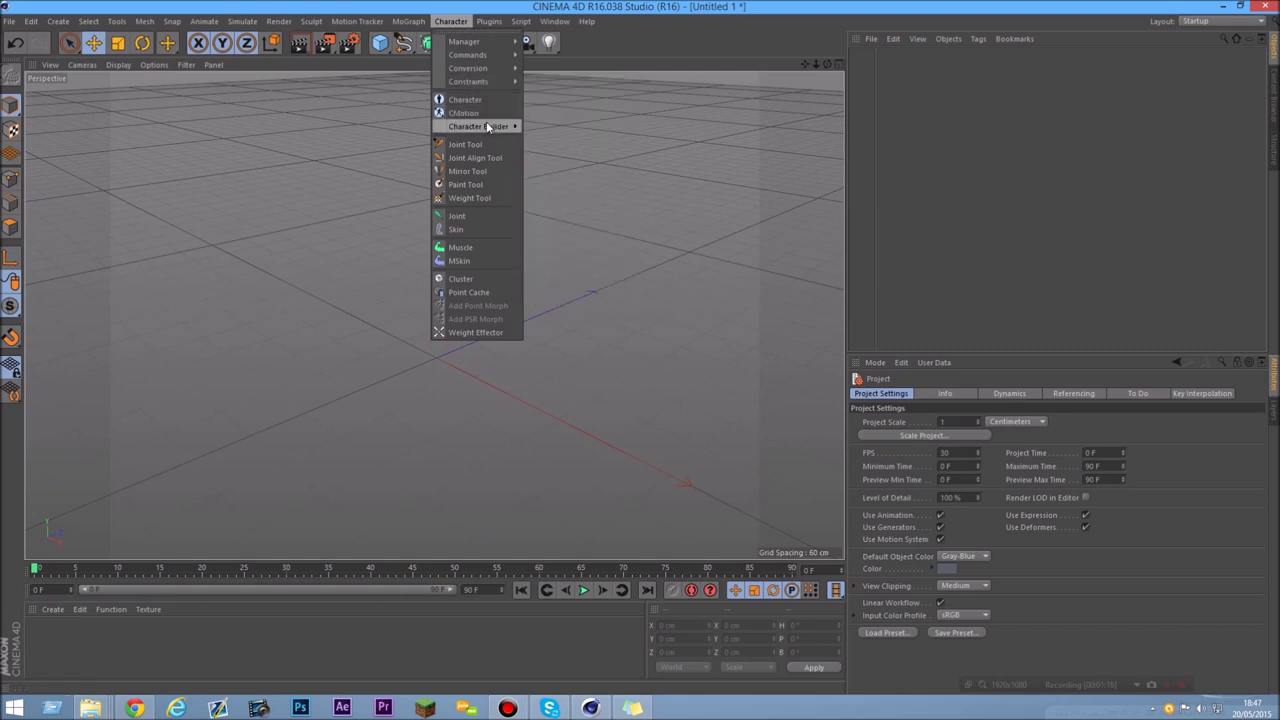
mouse_move(489, 21)
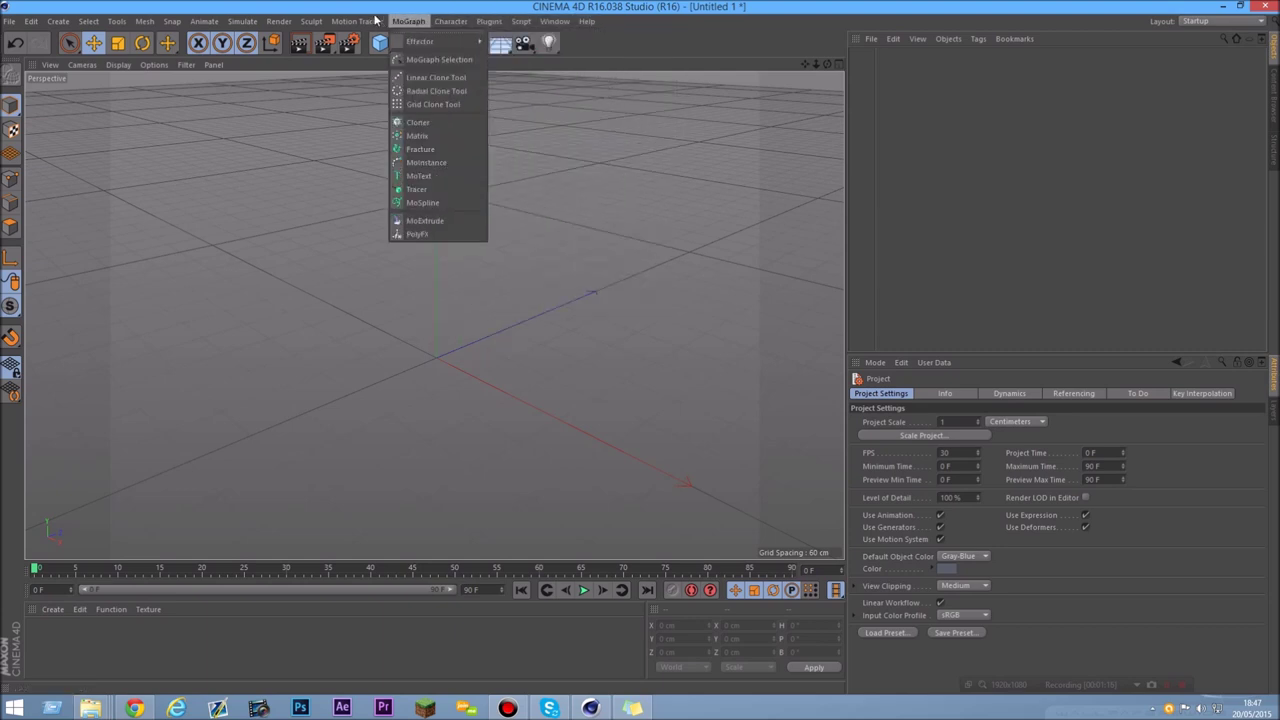
mouse_move(342, 22)
mouse_move(361, 139)
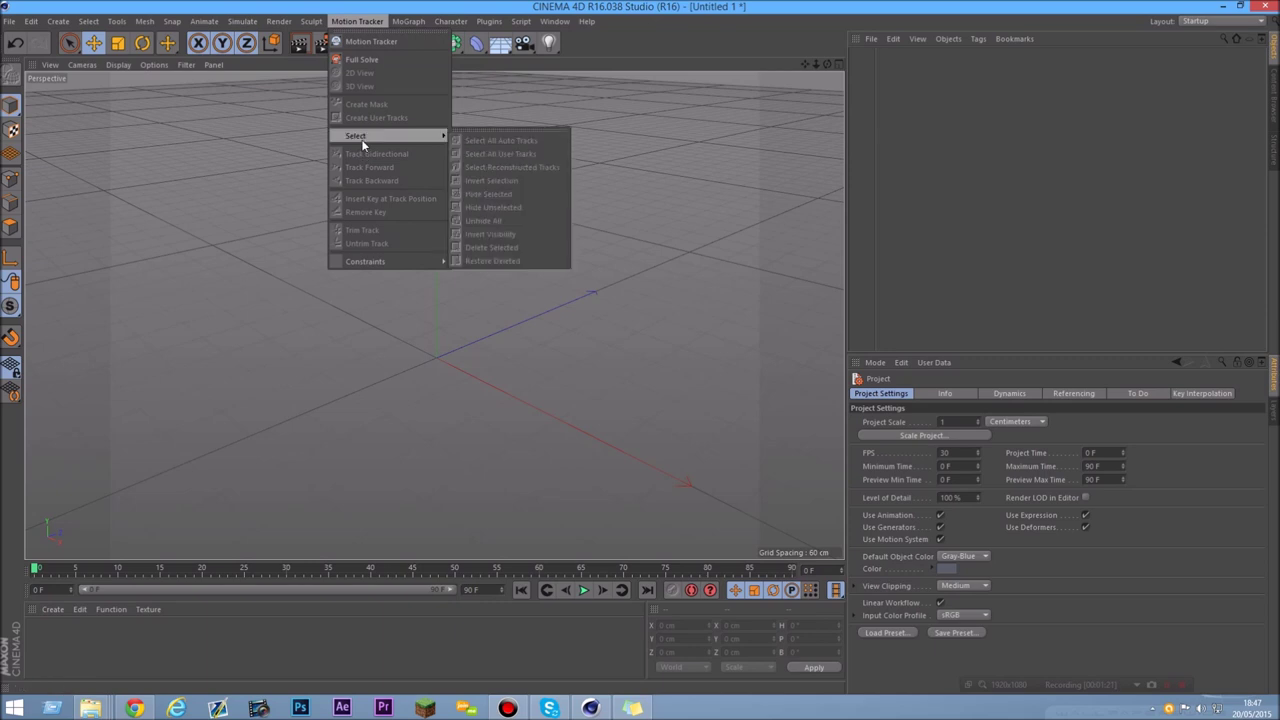
left_click(619, 255)
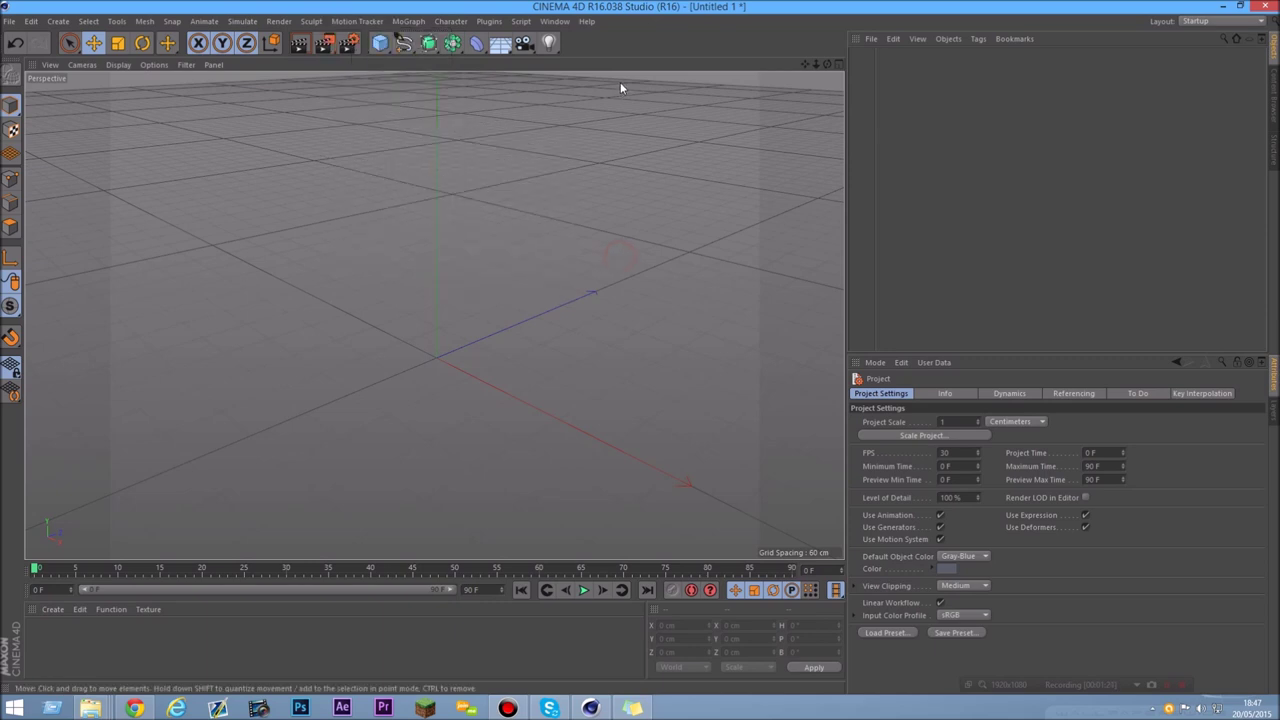
- Open the Customize Commands manager and place its window over the viewport
left_click(558, 22)
mouse_move(561, 44)
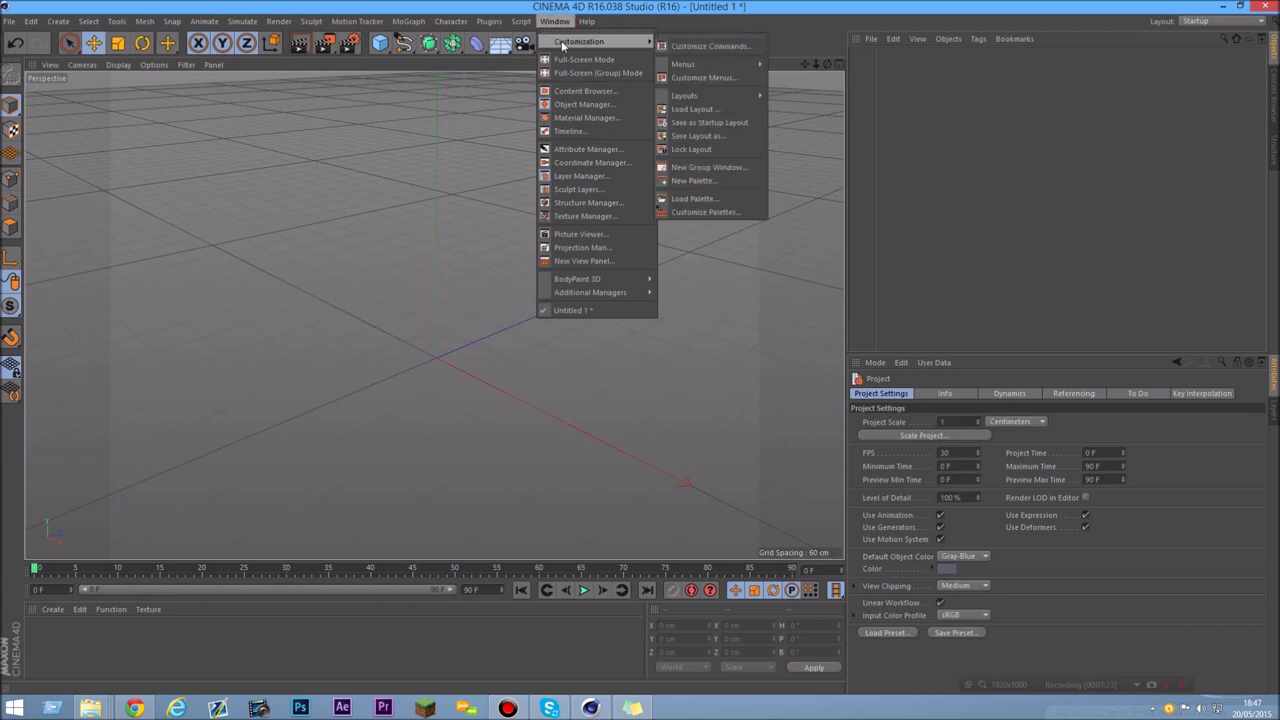
left_click(711, 46)
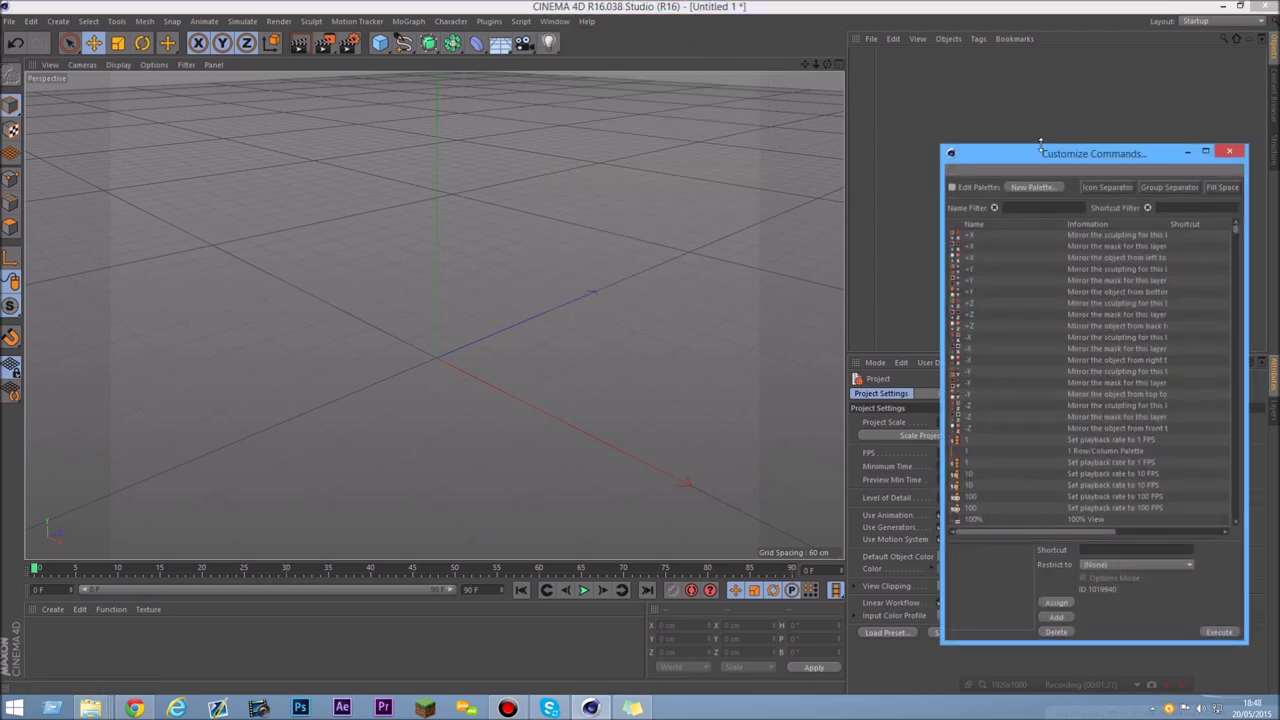
left_click_drag(963, 70, 439, 94)
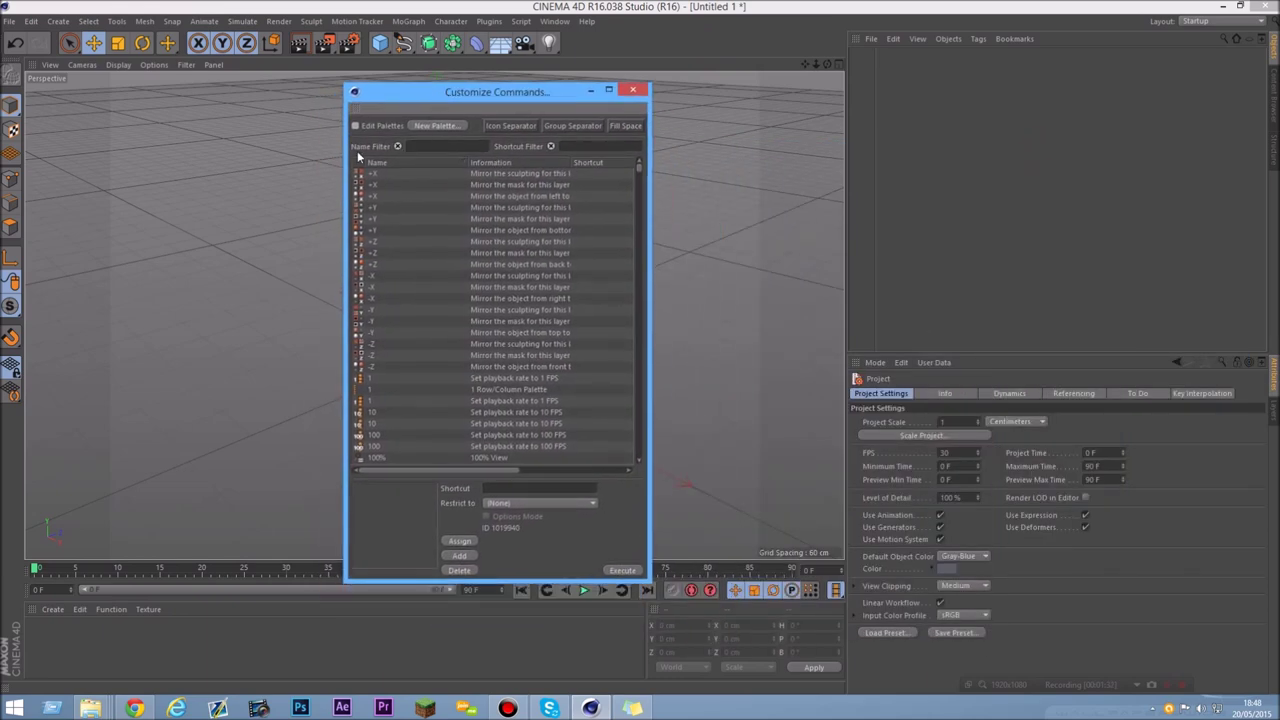
left_click_drag(440, 94, 474, 77)
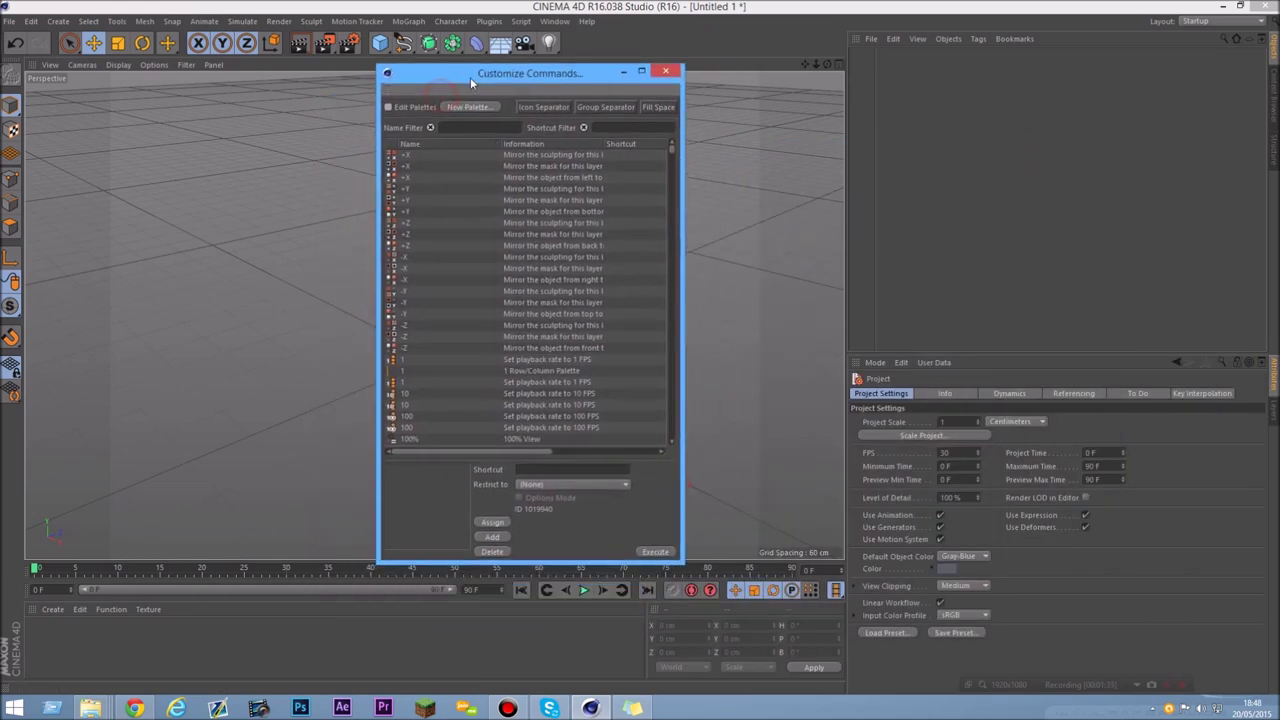
- Filter the command list by the name "cus" and select the Customize Commands entry
left_click_drag(669, 149, 672, 440)
left_click(406, 322)
scroll(465, 285, "up", 10)
left_click(415, 218)
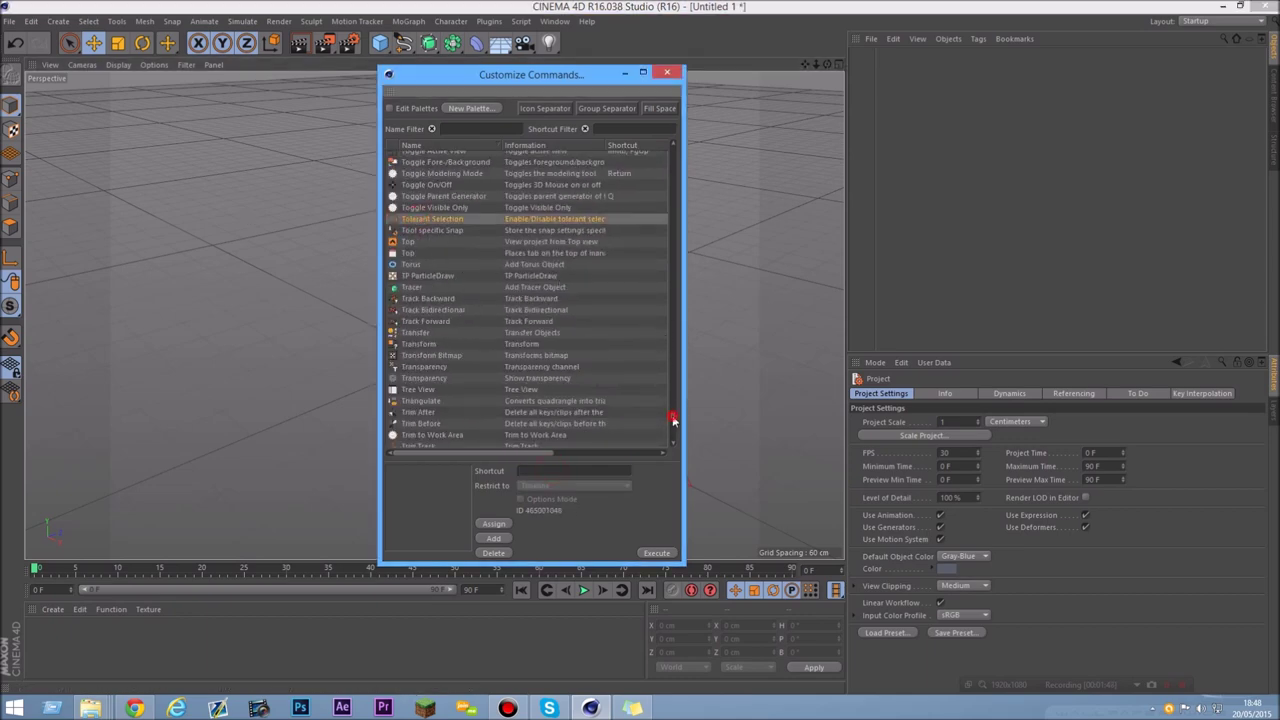
left_click_drag(673, 421, 674, 408)
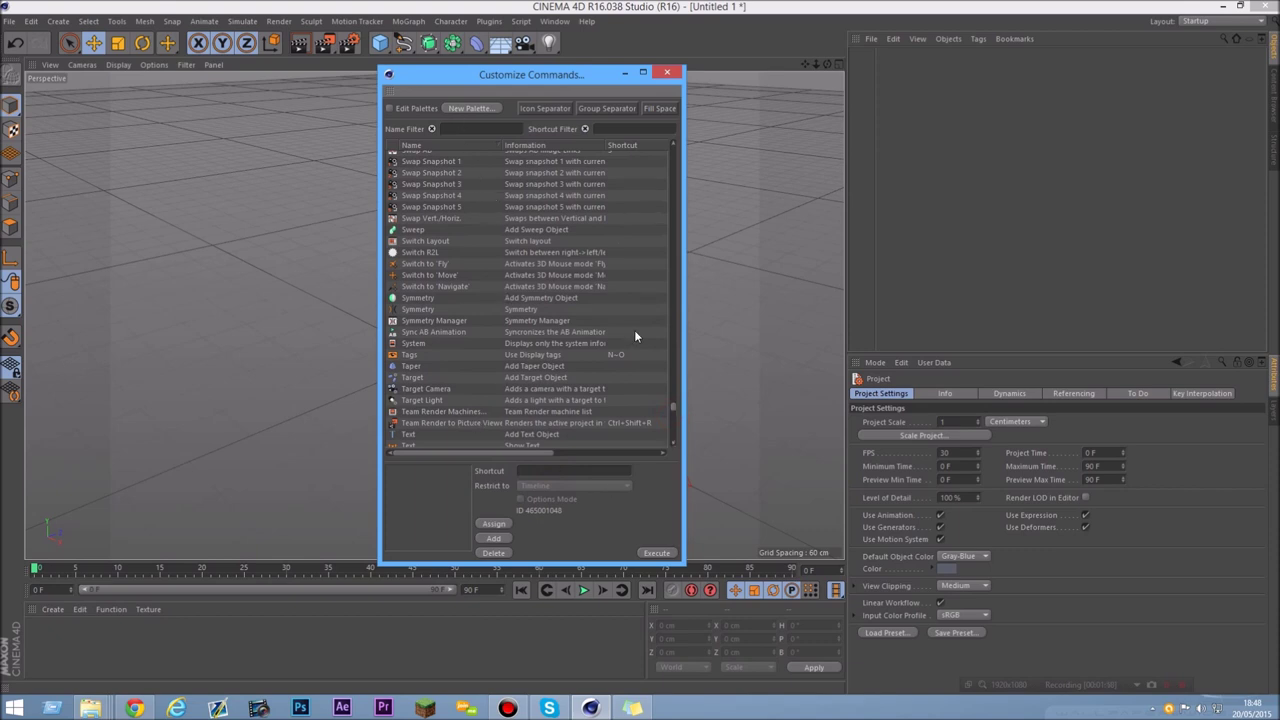
left_click_drag(671, 418, 672, 398)
left_click(455, 130)
type("cus")
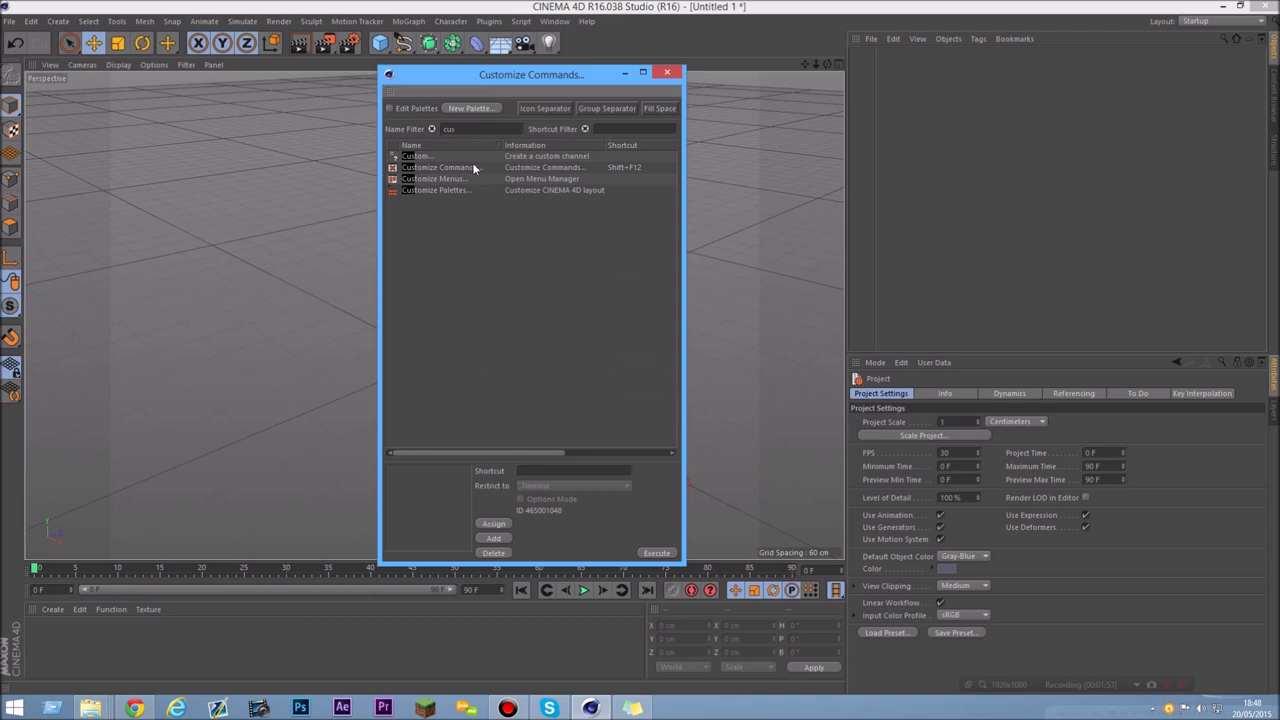
left_click(471, 168)
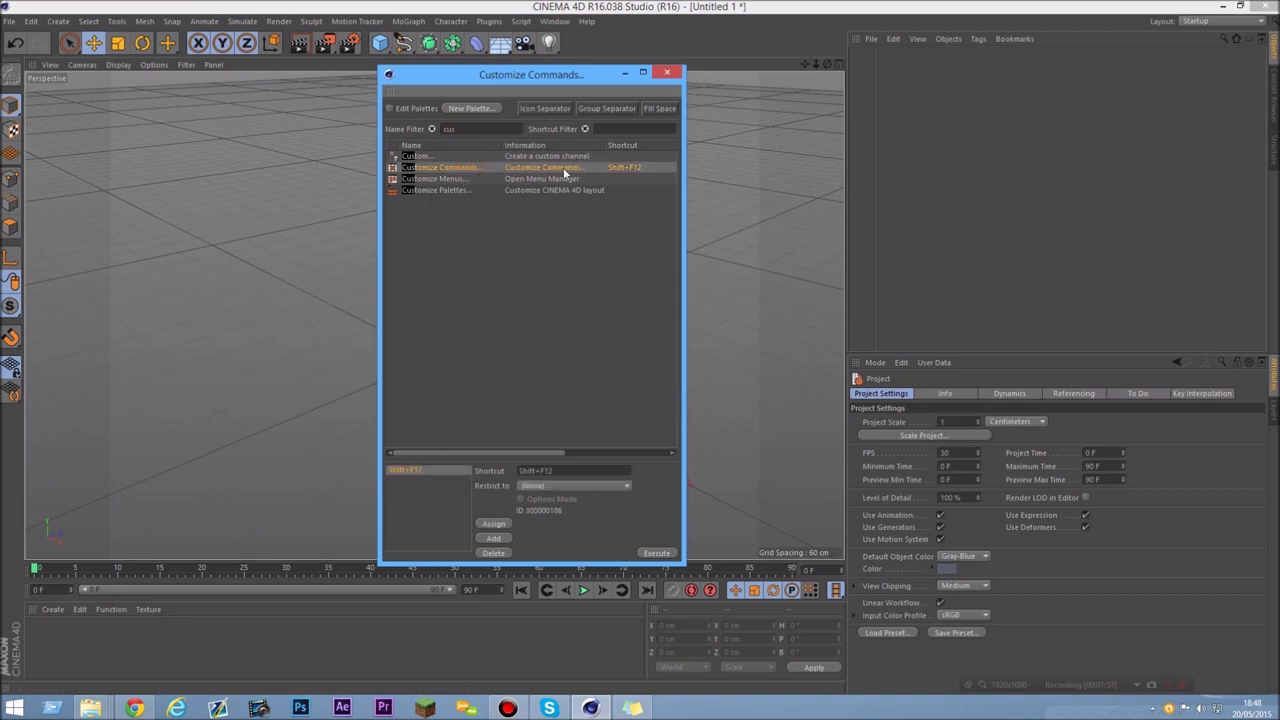
- Assign the shortcut T~G to the Customize Menus command, remove the conflicting assignments, and close the command manager
left_click(436, 183)
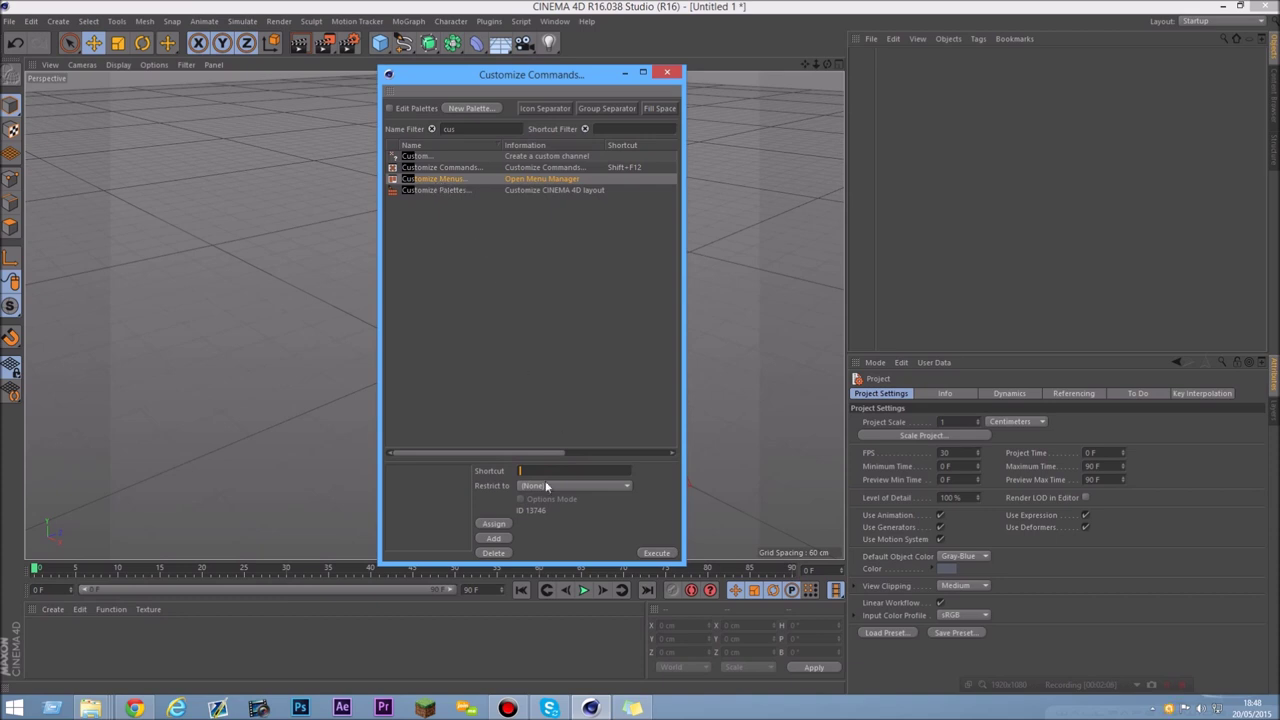
key("shift")
key("BackSpace")
key("BackSpace")
key("BackSpace")
key("BackSpace")
key("BackSpace")
key("BackSpace")
key("BackSpace")
key("BackSpace")
key("BackSpace")
key("f")
key("BackSpace")
key("t")
key("g")
key("t")
key("g")
key("t")
key("g")
left_click(493, 538)
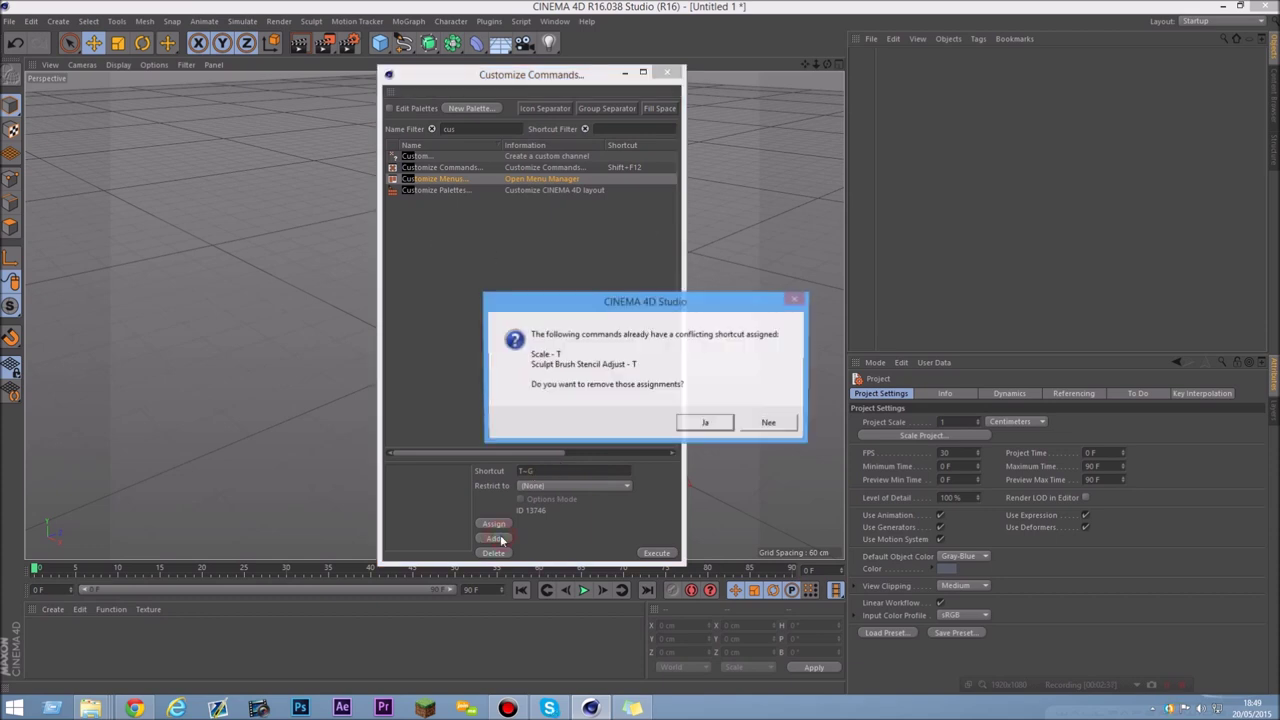
left_click(705, 423)
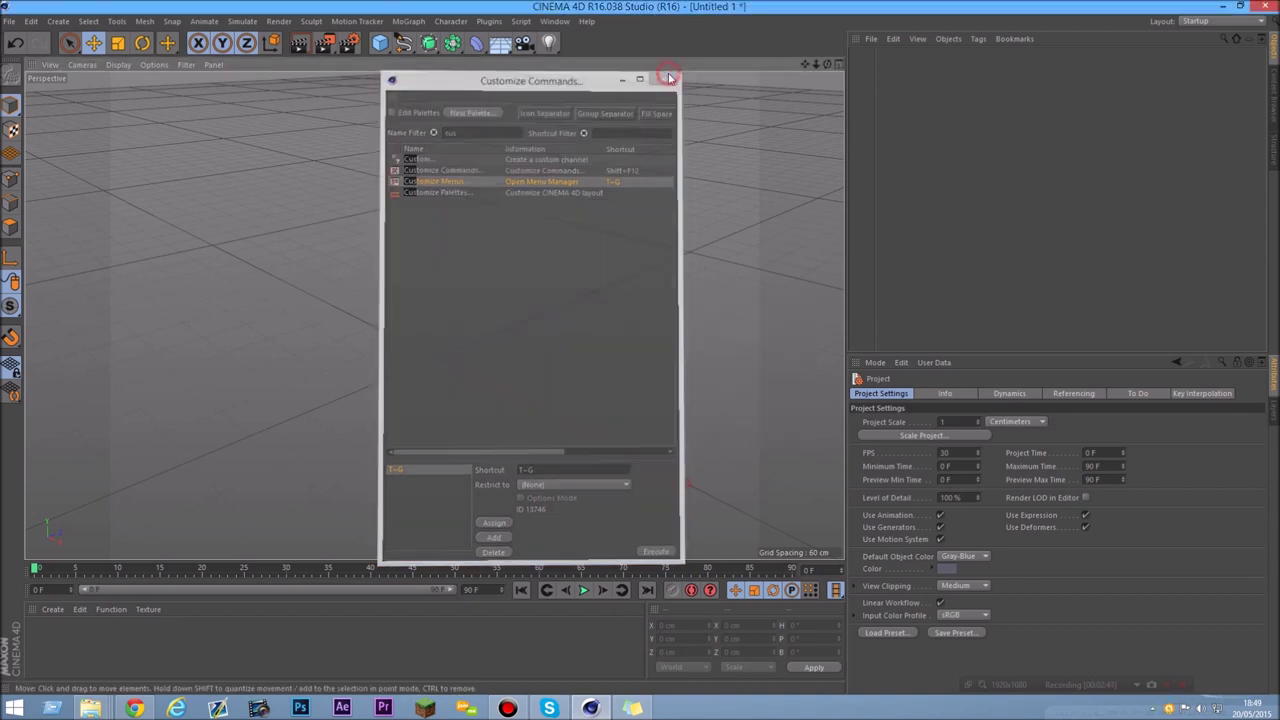
left_click(667, 74)
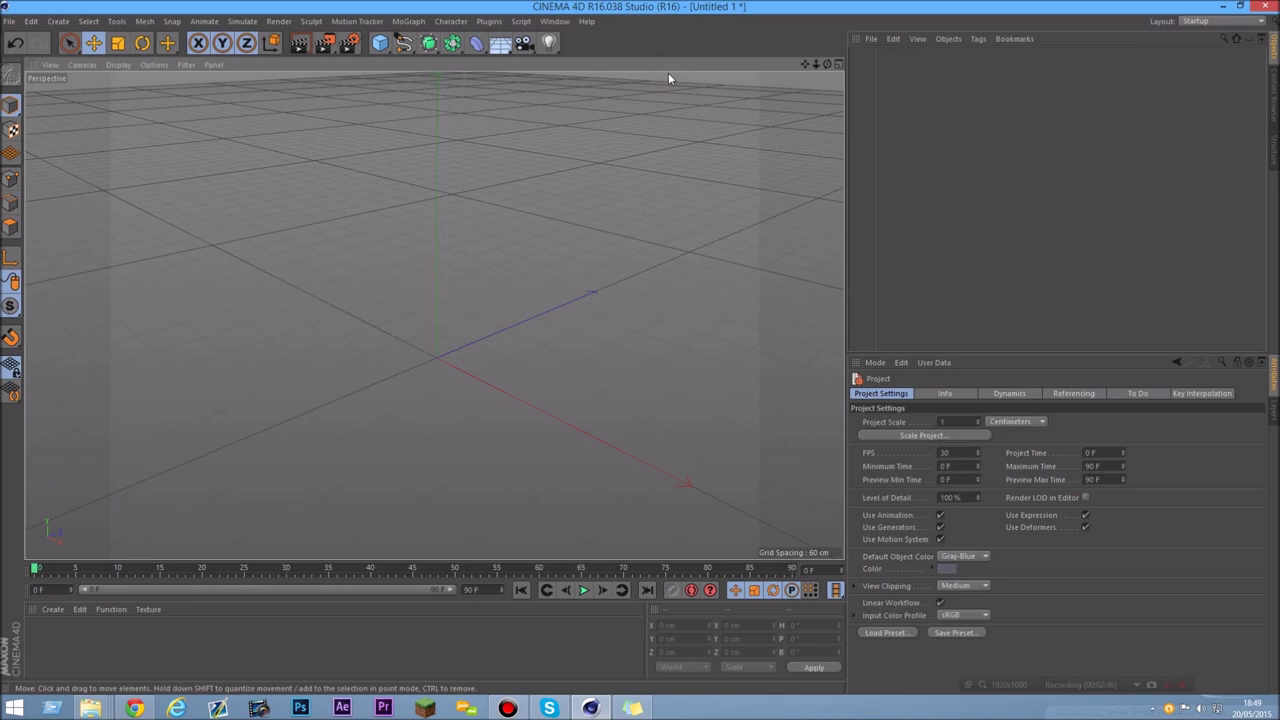
- Test the T~G shortcut by bringing up the Menus manager twice, closing it each time
key("t")
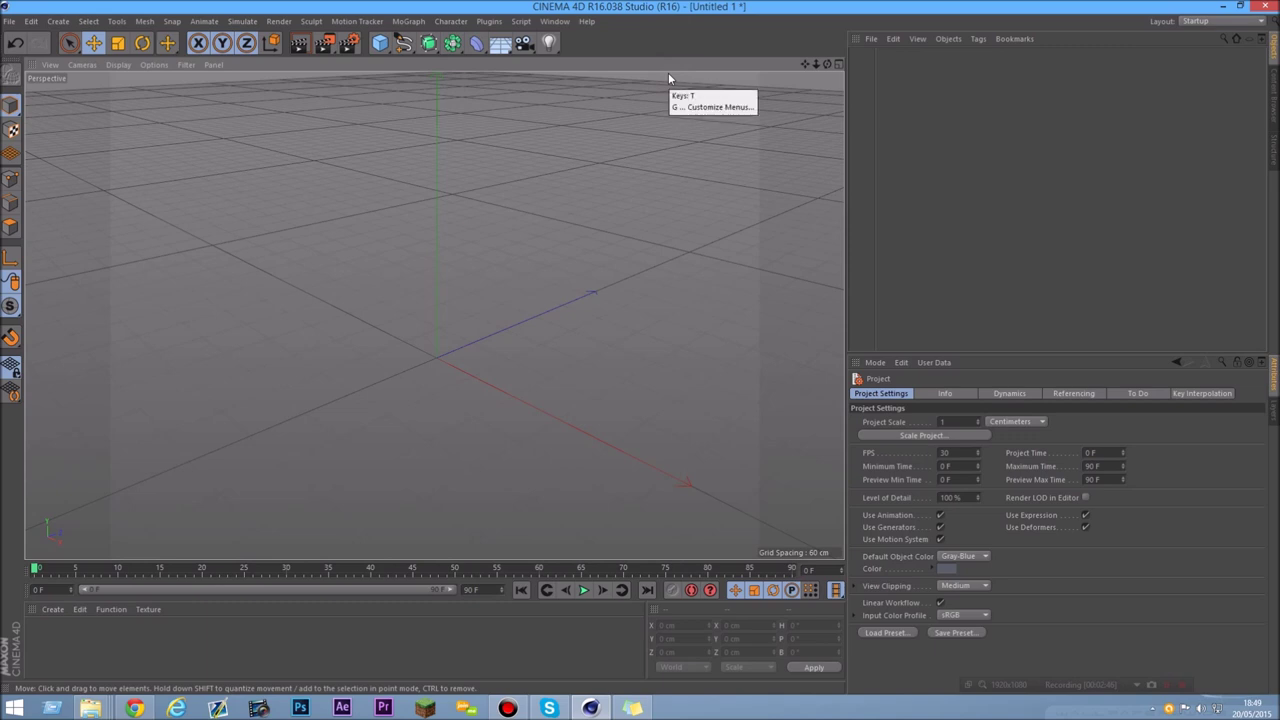
key("g")
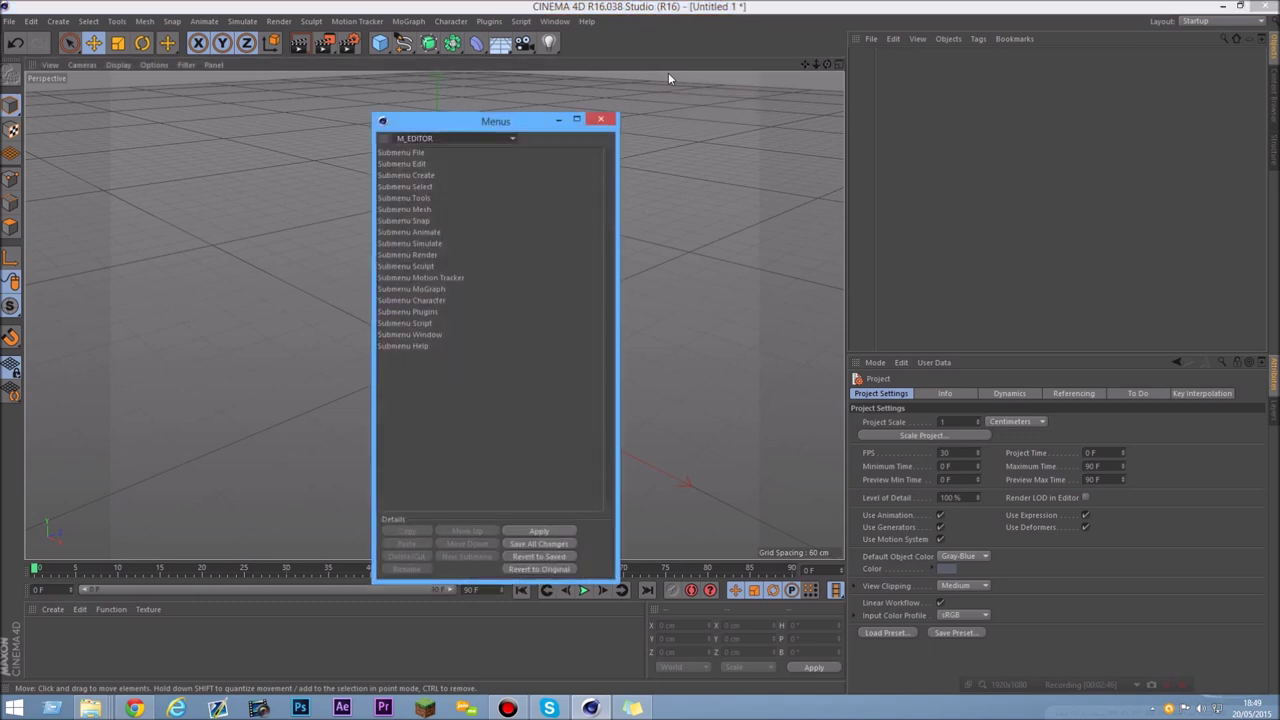
left_click(601, 119)
key("t")
key("g")
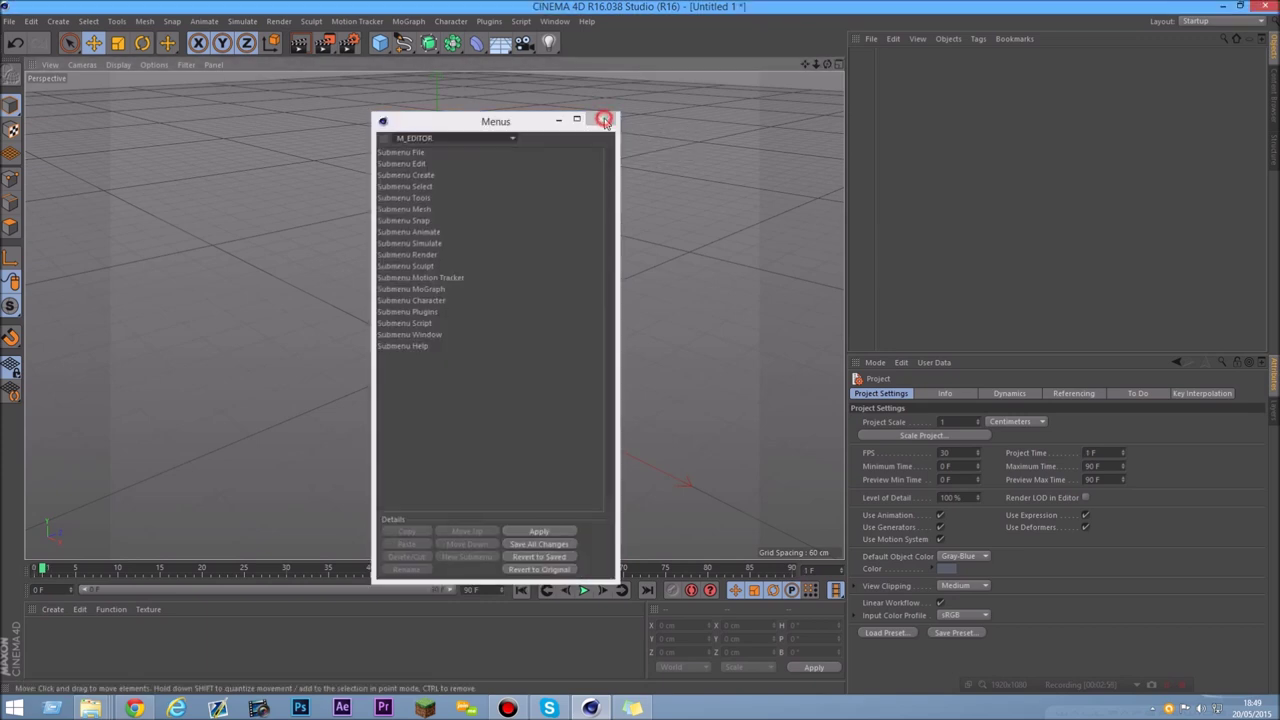
left_click(601, 120)
- Reopen the Customize Commands manager, filter the commands by "cu" and select Customize Menus
left_click(554, 21)
mouse_move(590, 41)
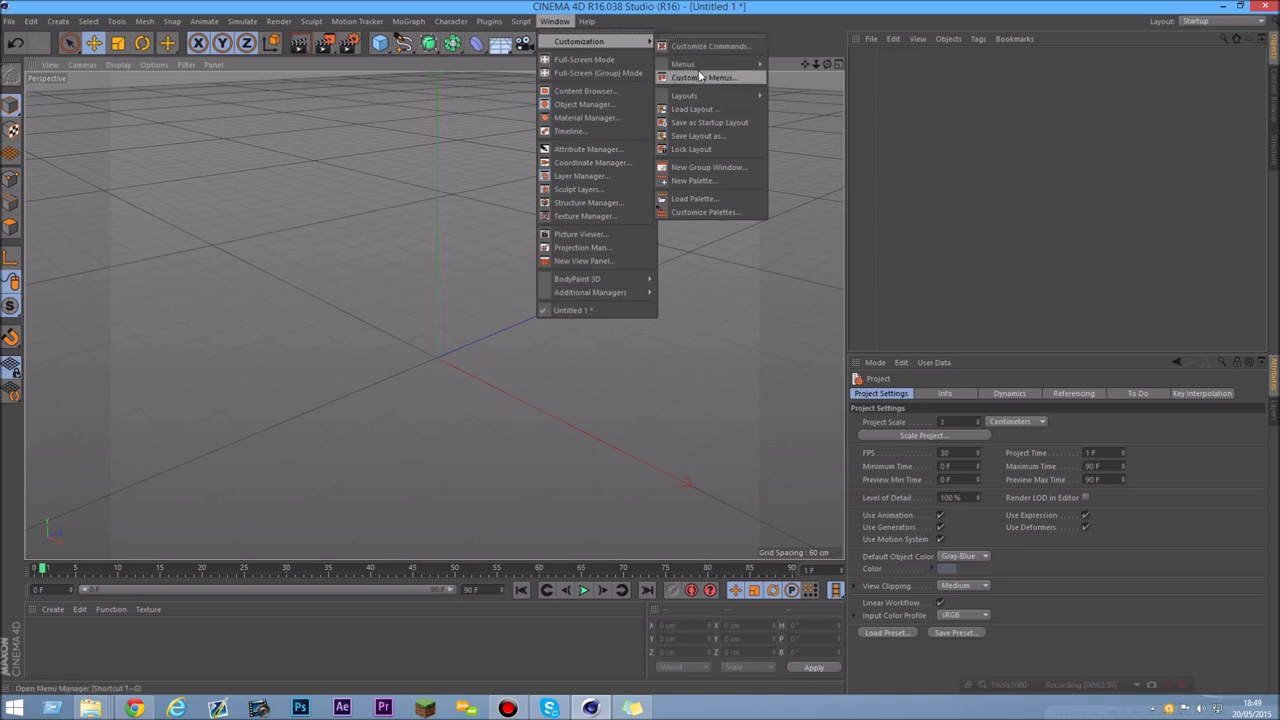
mouse_move(698, 95)
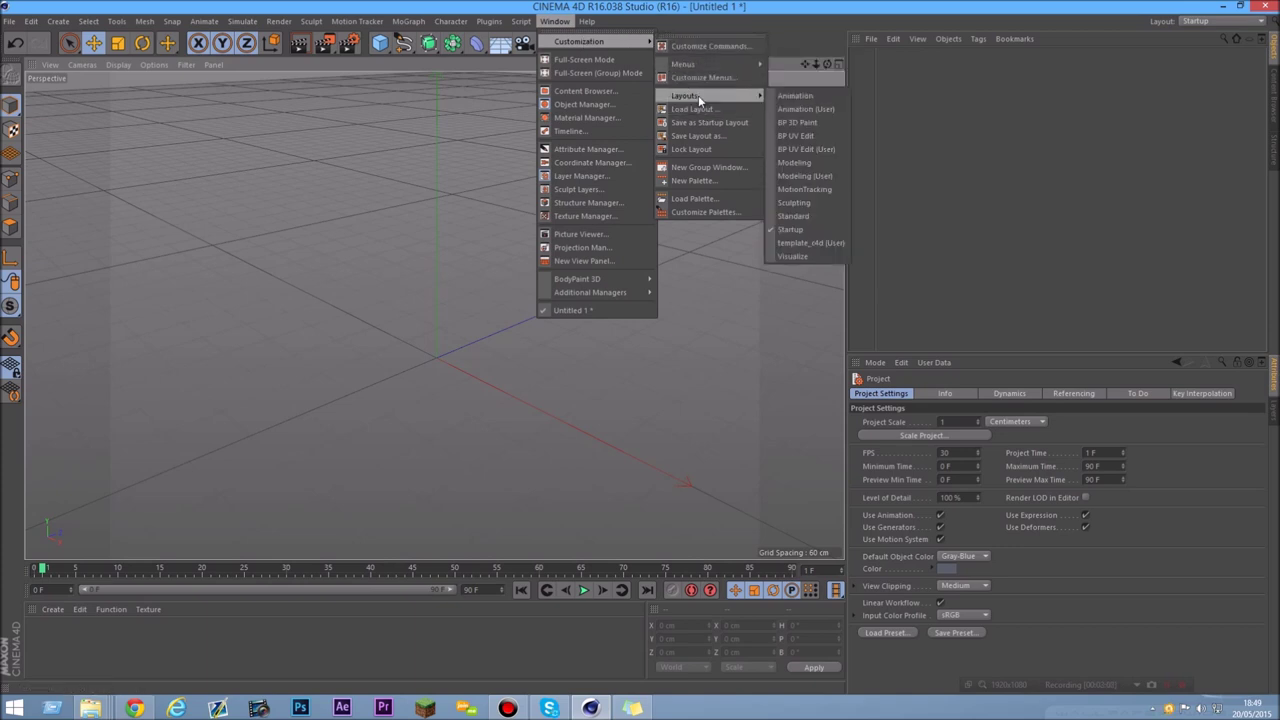
left_click(710, 46)
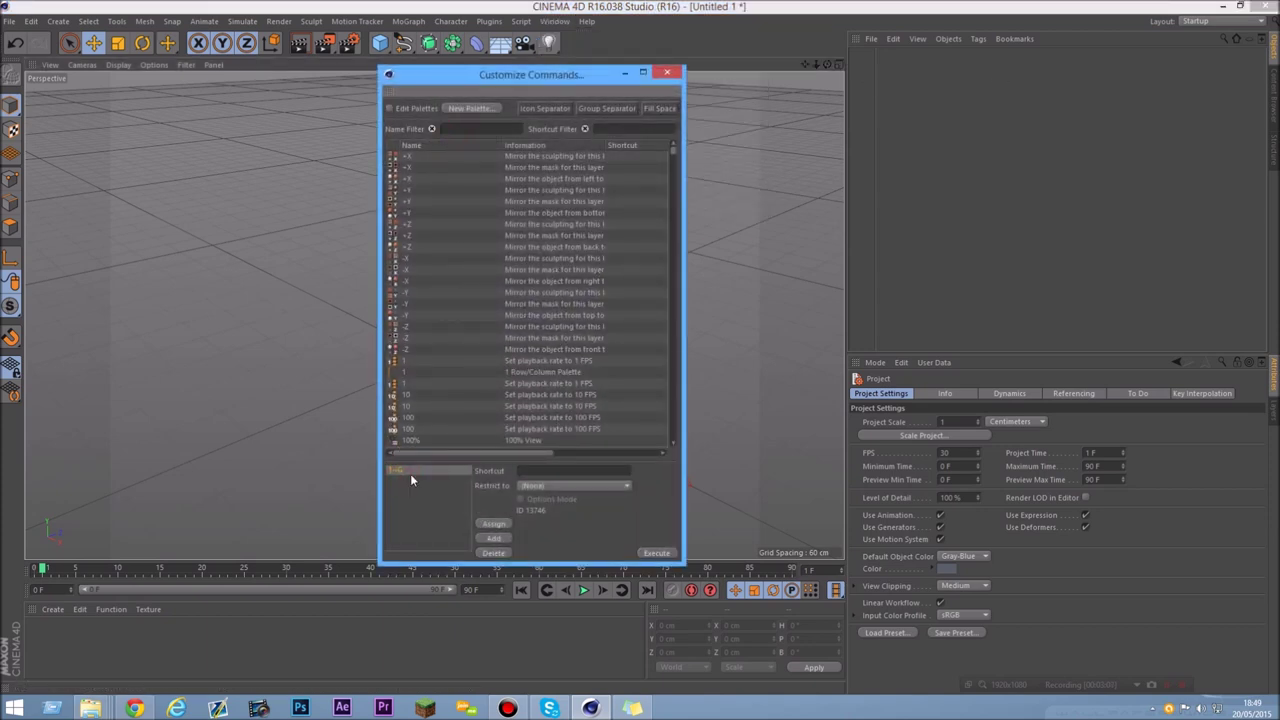
type("c")
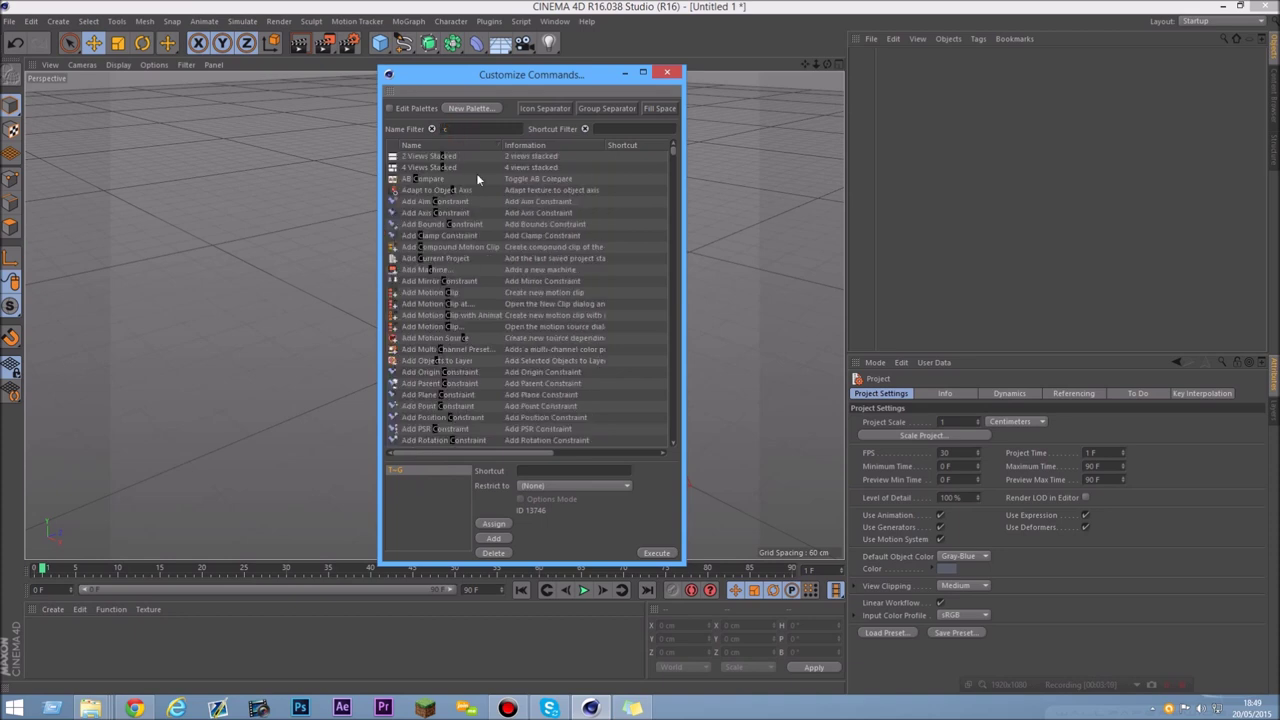
type("u")
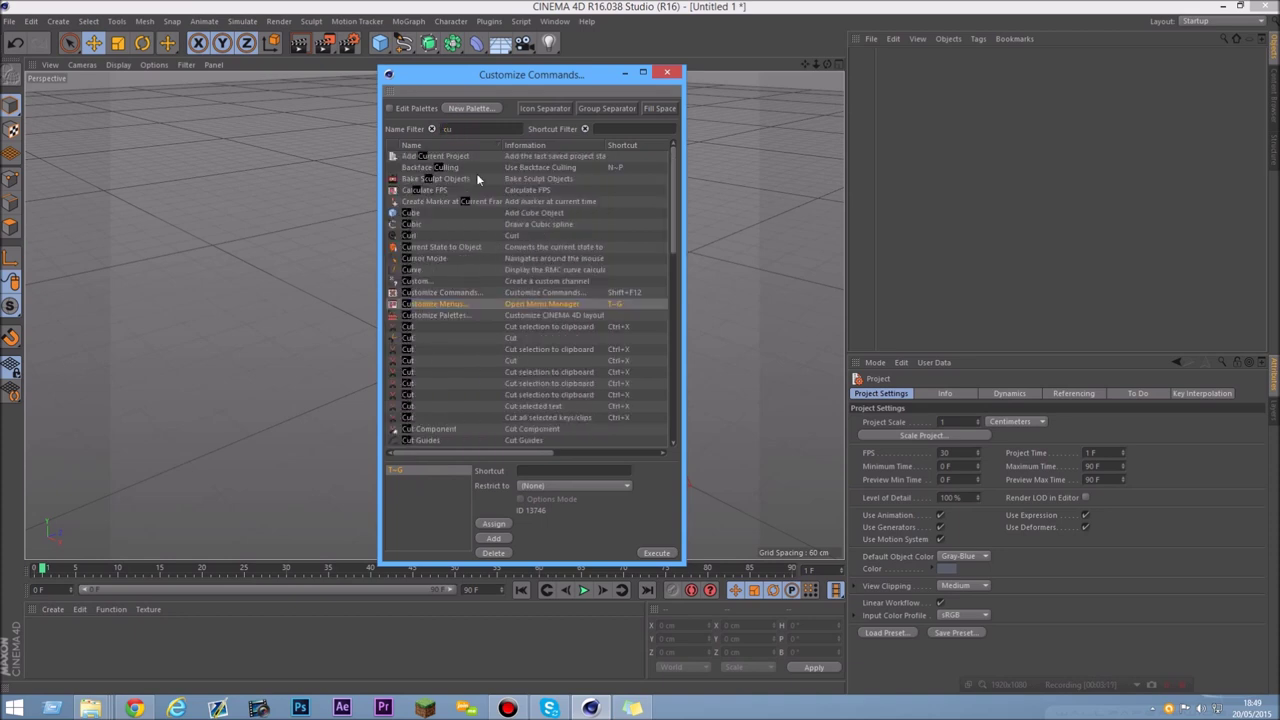
left_click(464, 303)
- Add Shift+P as a shortcut for the Customize Menus command
left_click(500, 472)
key("BackSpace")
key("BackSpace")
key("BackSpace")
key("BackSpace")
left_click(587, 306)
left_click(556, 470)
key("shift+p")
left_click(493, 538)
- Delete the T~G shortcut from the Customize Menus command and close the command manager
left_click(405, 469)
left_click(491, 555)
left_click(667, 73)
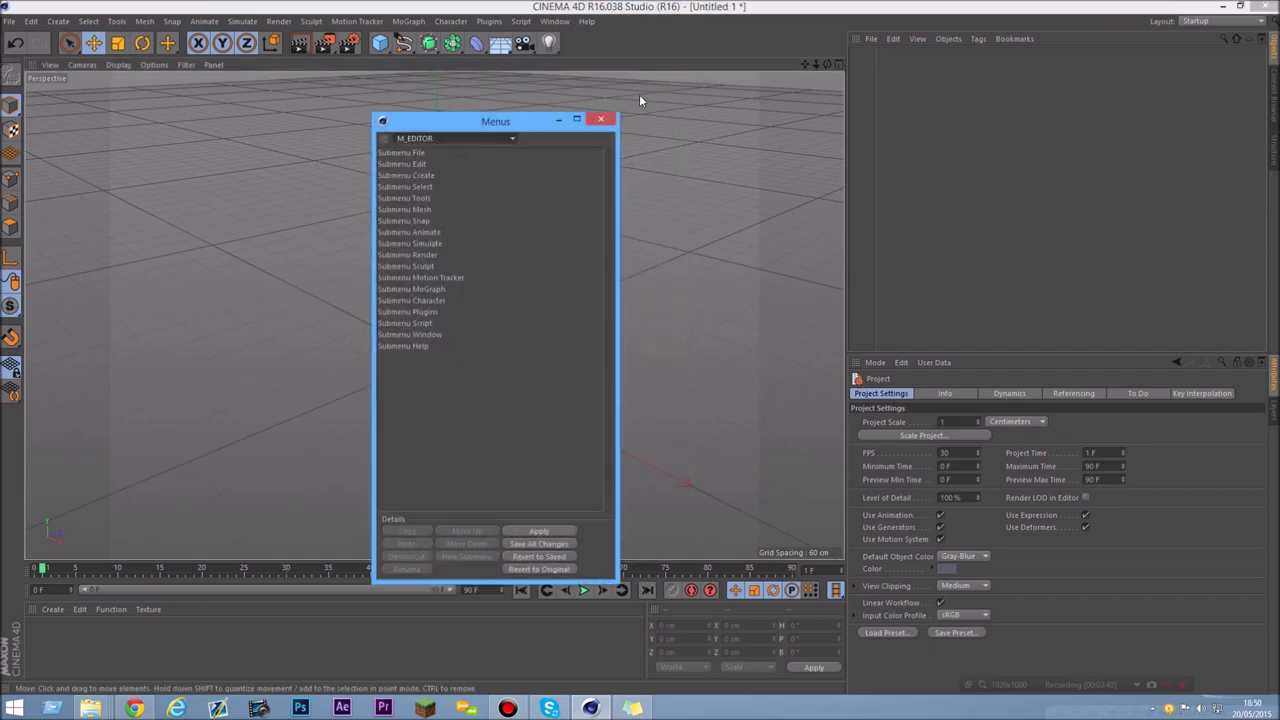
- Check the menu set choices in the Menus manager and close it without changes
left_click(509, 141)
left_click(508, 142)
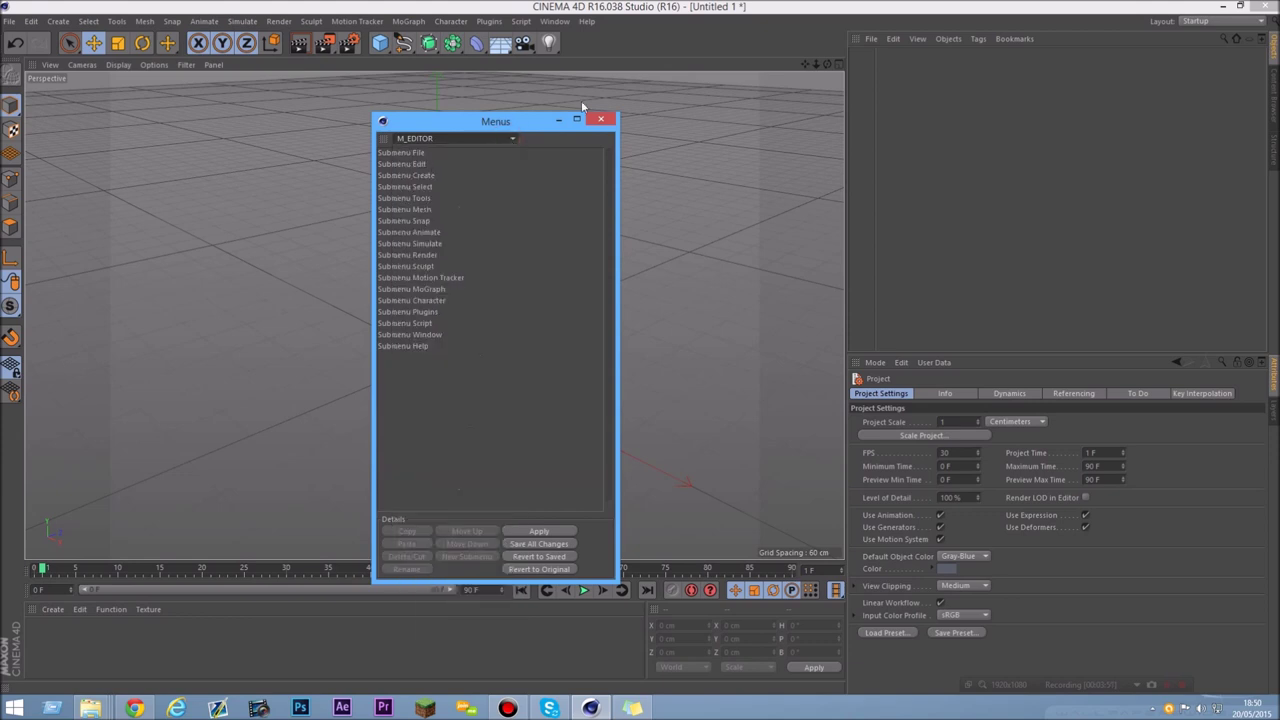
left_click(600, 119)
- Open the Customize Commands manager, filter the commands by "Cu" and select Customize Menus
left_click(555, 21)
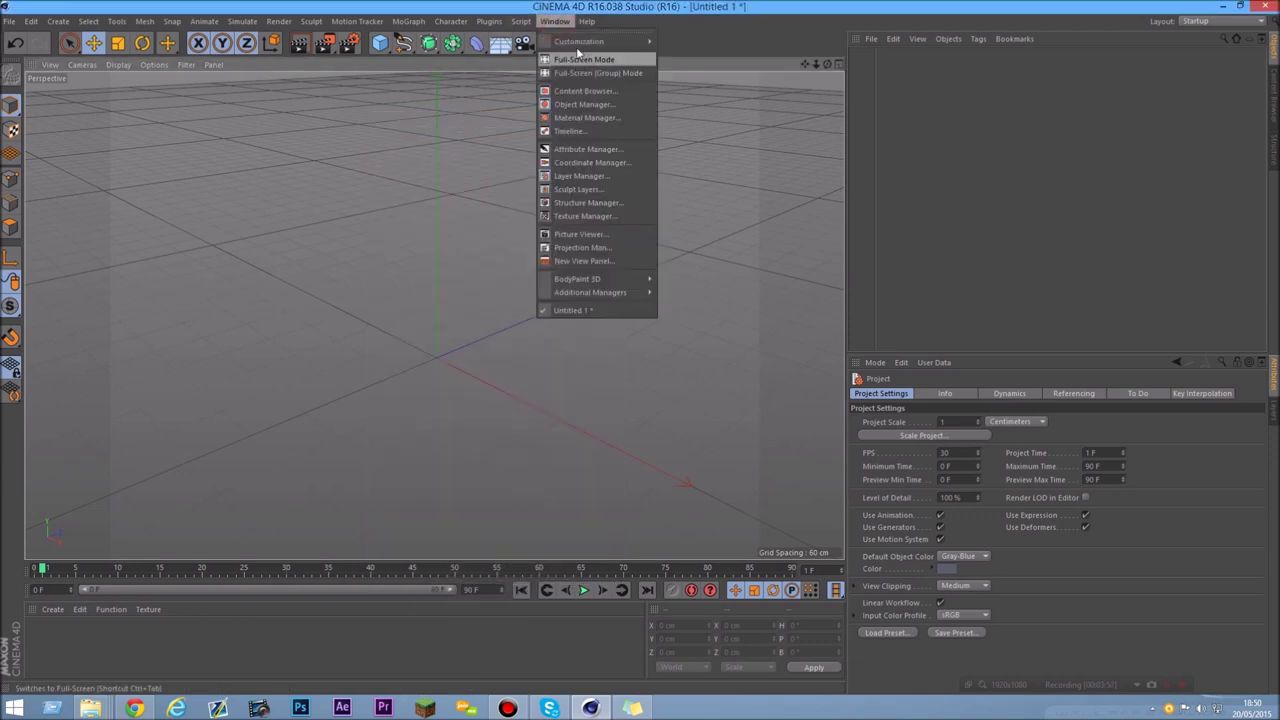
mouse_move(578, 46)
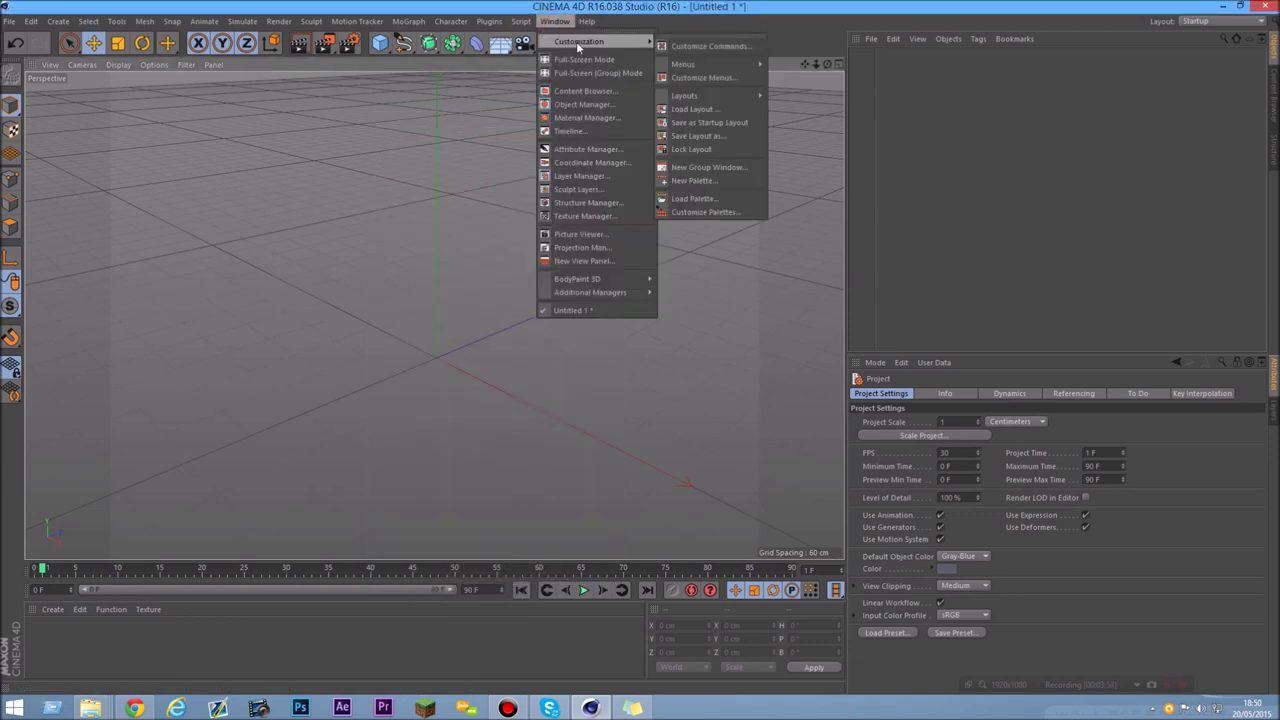
left_click(710, 47)
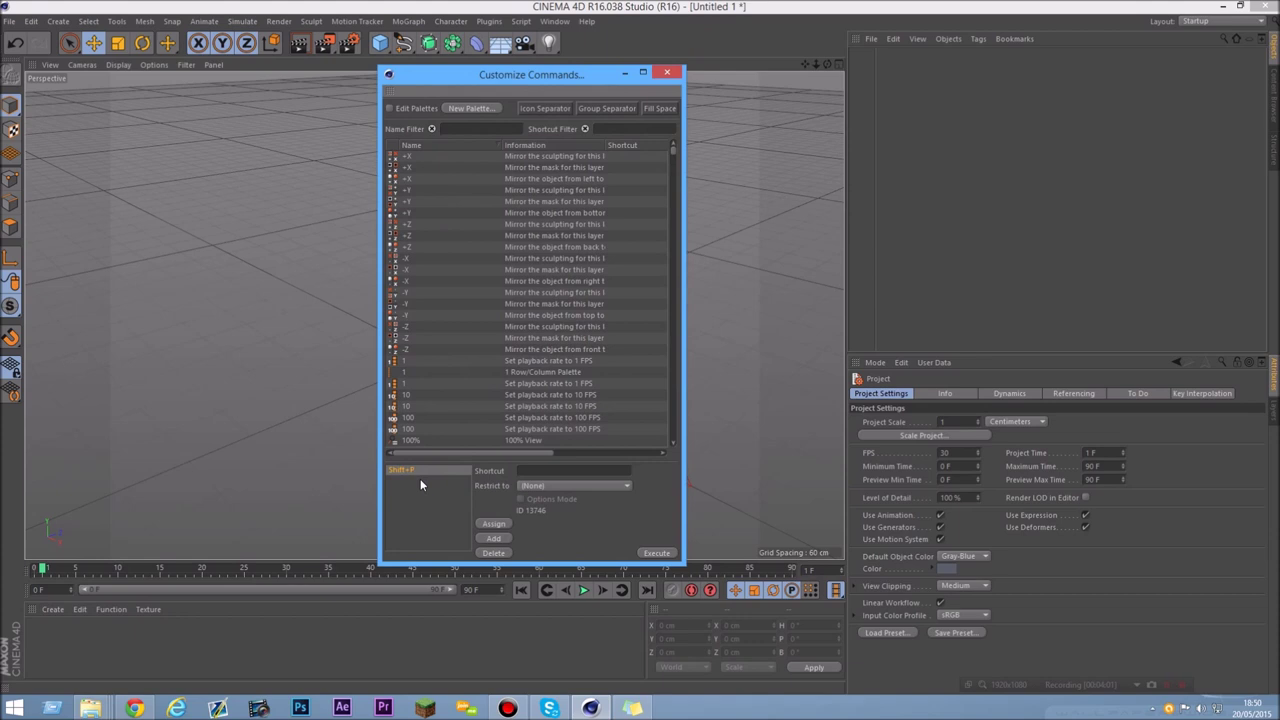
left_click(486, 130)
type("Cu")
left_click(477, 306)
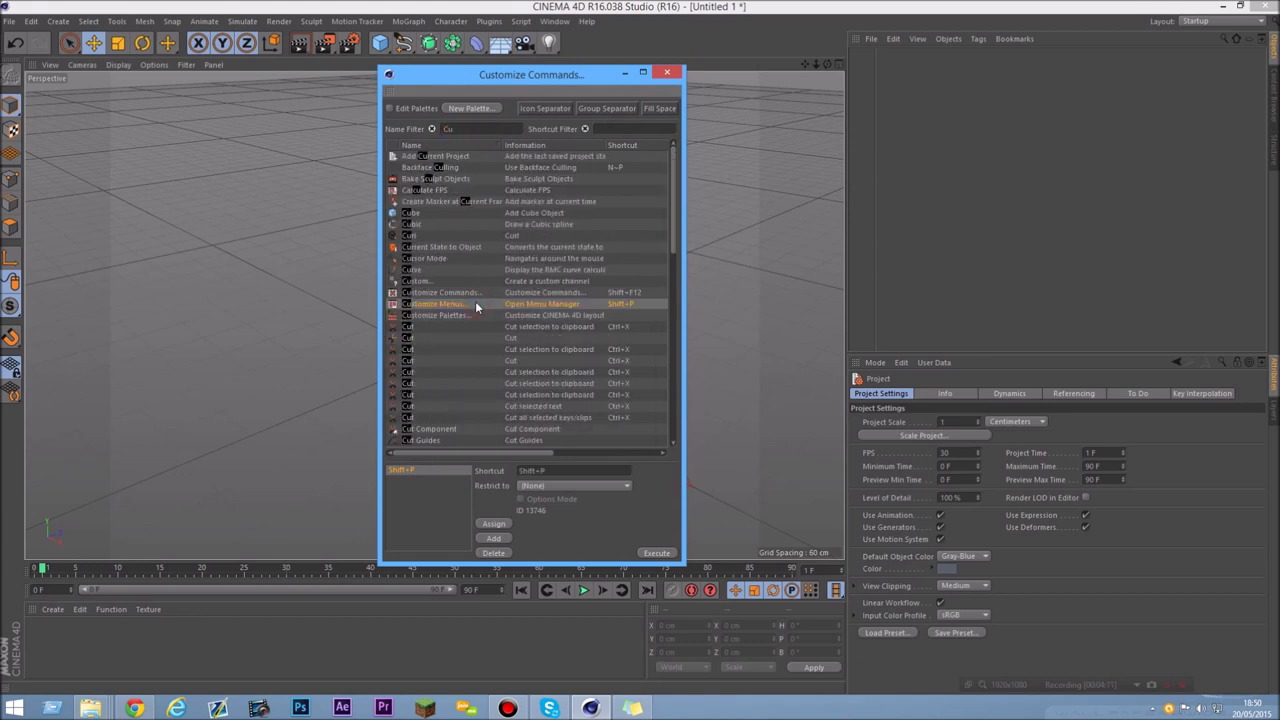
- Change the name filter to "Cus" and add the Customize Commands command to the far end of the main toolbar
left_click(538, 472)
left_click(486, 132)
key("BackSpace")
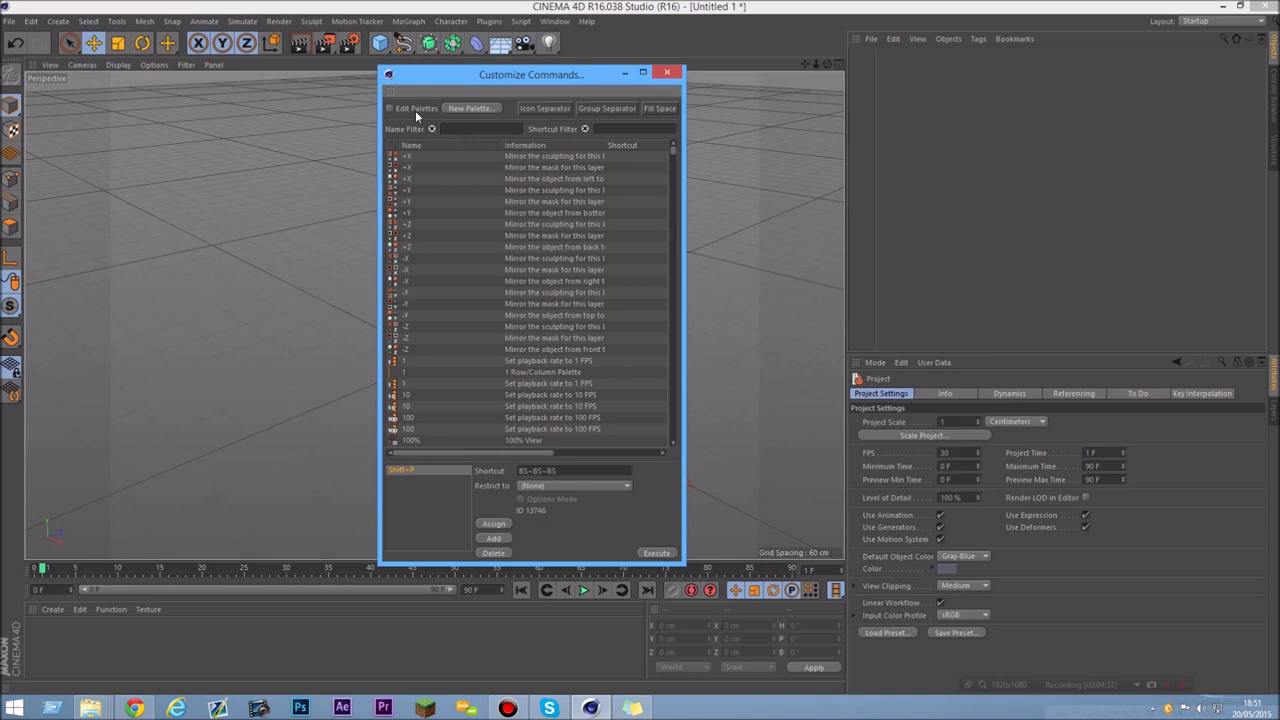
type("Cus")
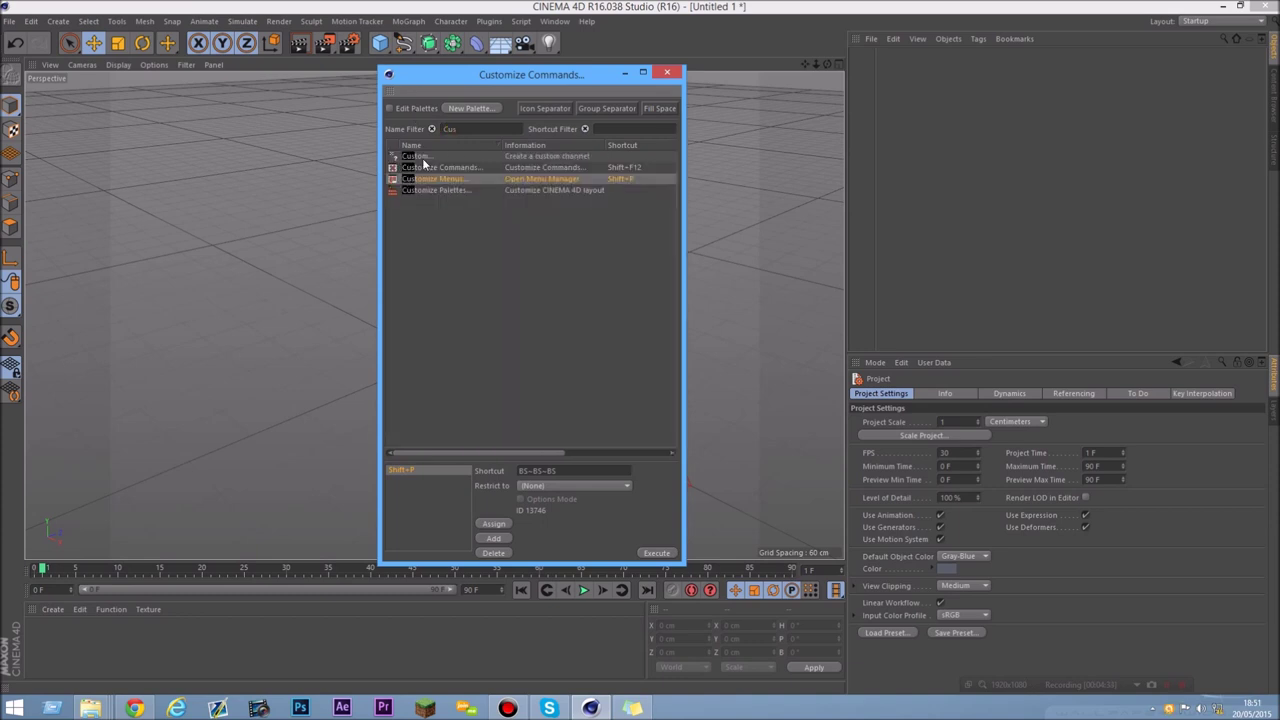
mouse_move(443, 168)
left_mouse_down()
mouse_move(895, 39)
mouse_move(826, 35)
mouse_move(838, 42)
left_mouse_up()
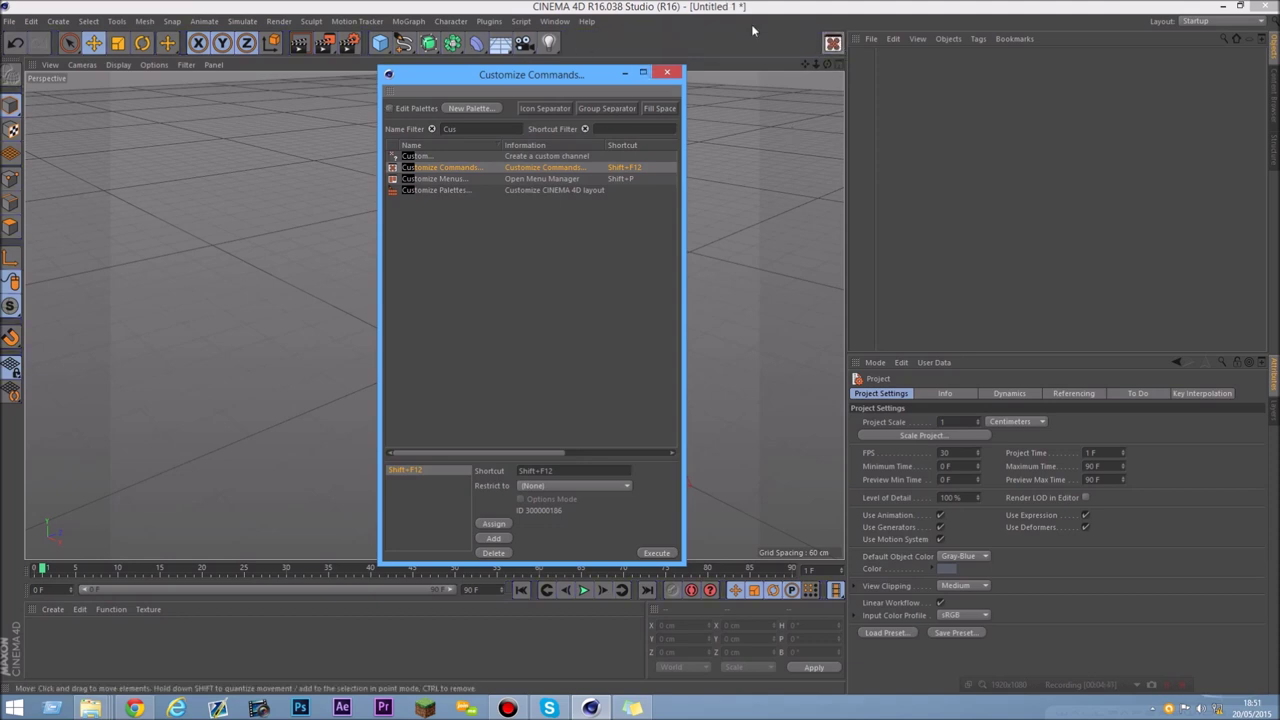
left_click(667, 72)
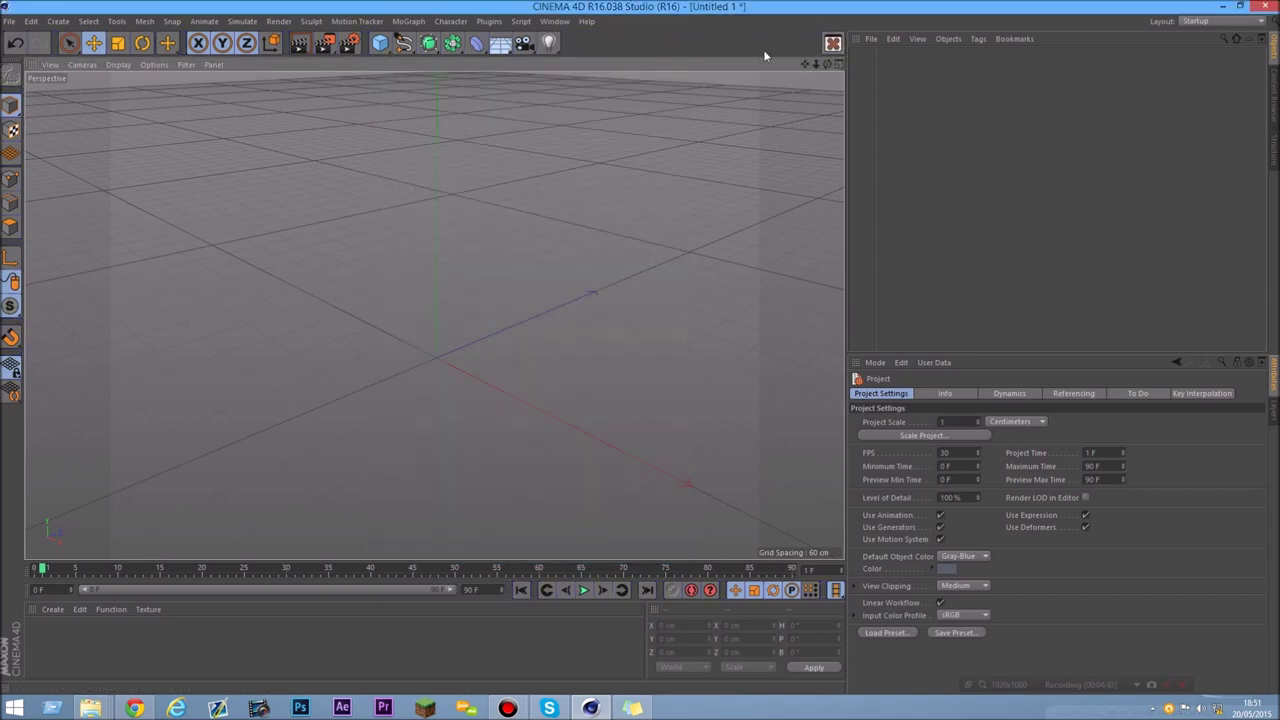
- Reopen the Customize Commands manager from its new toolbar icon and enable Edit Palettes
left_click(835, 46)
left_click_drag(585, 78, 535, 92)
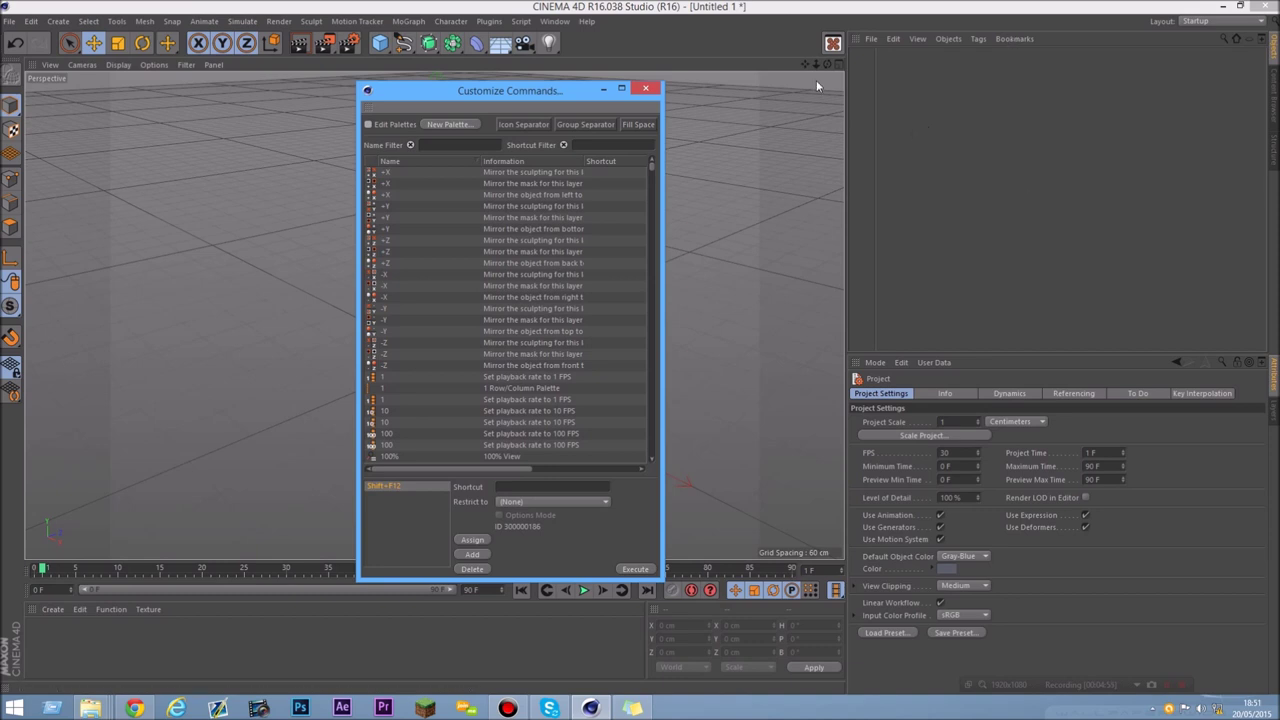
left_click(368, 124)
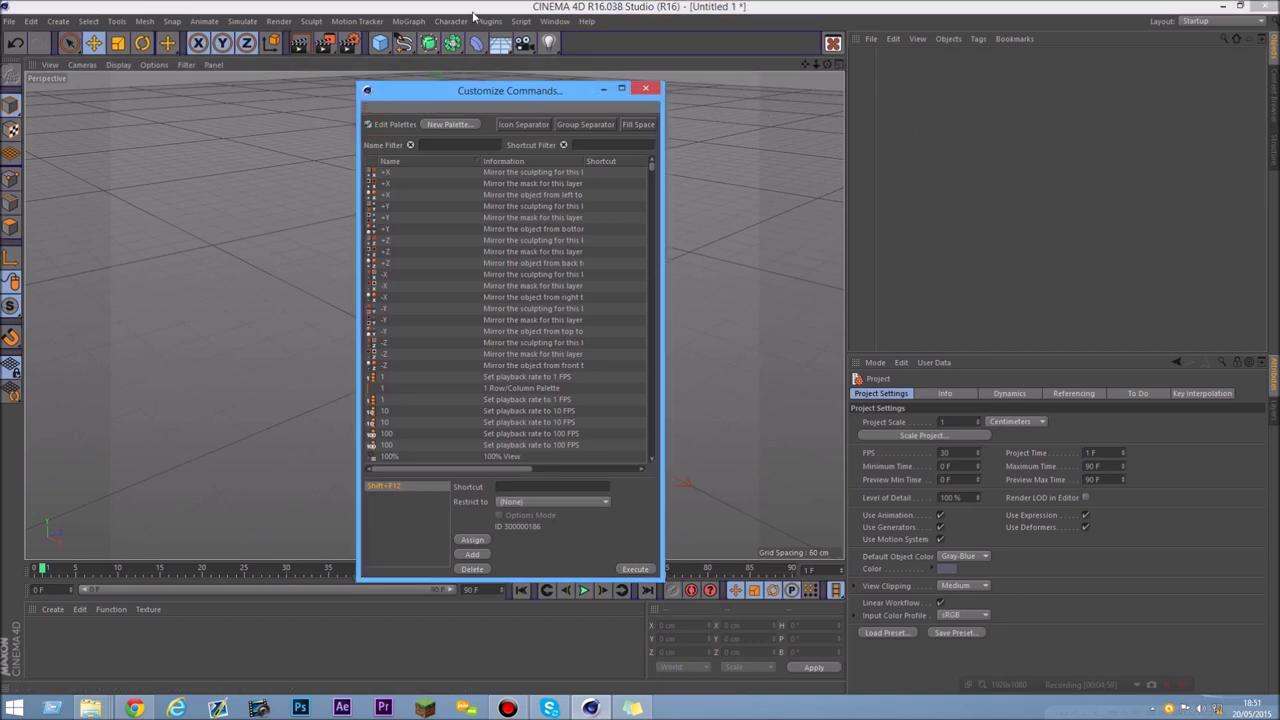
- Create a new empty palette and dock it above the Object Manager
left_click(450, 125)
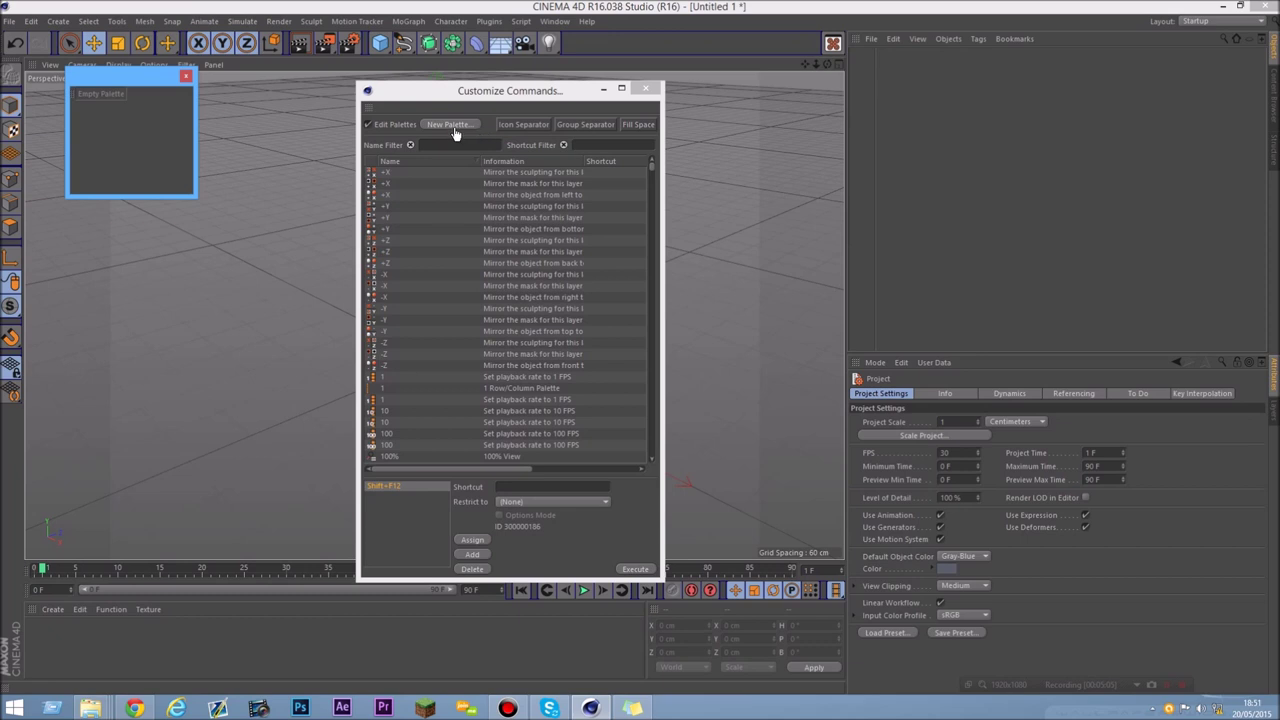
left_click_drag(74, 106, 118, 108)
left_click_drag(204, 87, 104, 96)
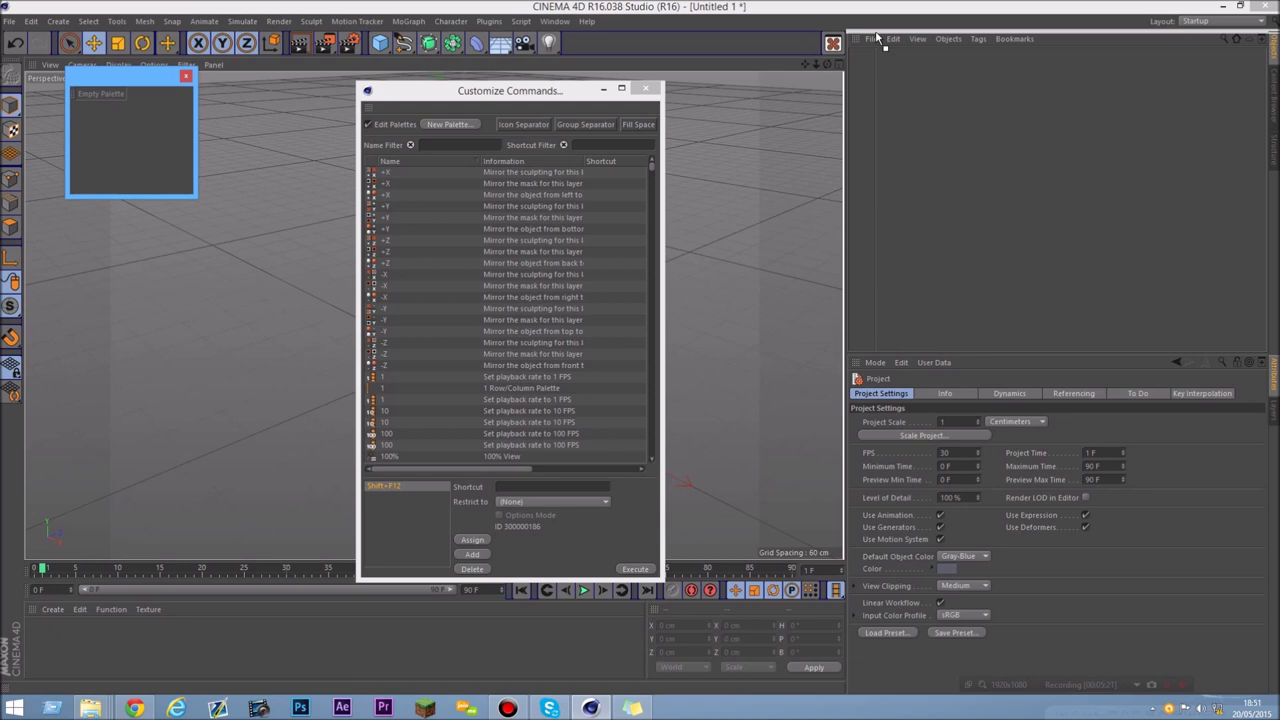
left_click_drag(877, 38, 877, 38)
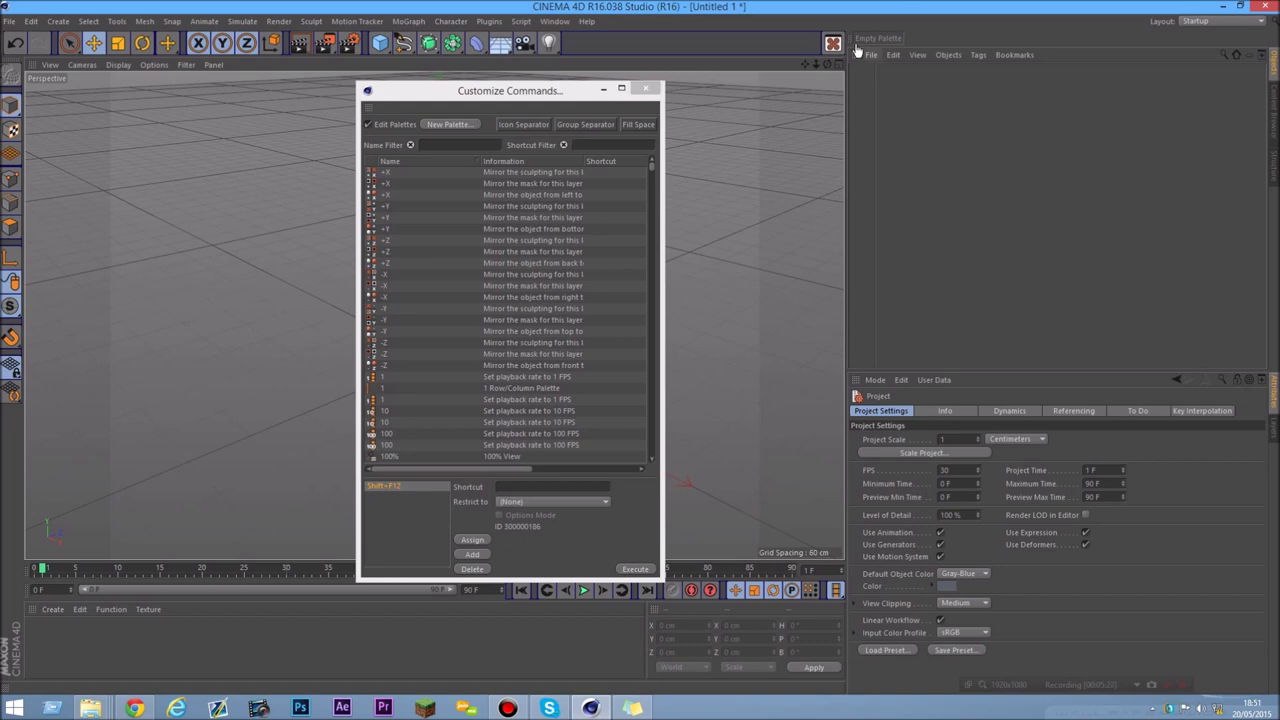
- Create a second empty palette and dock it between the Object Manager and the Attribute Manager
left_click(456, 125)
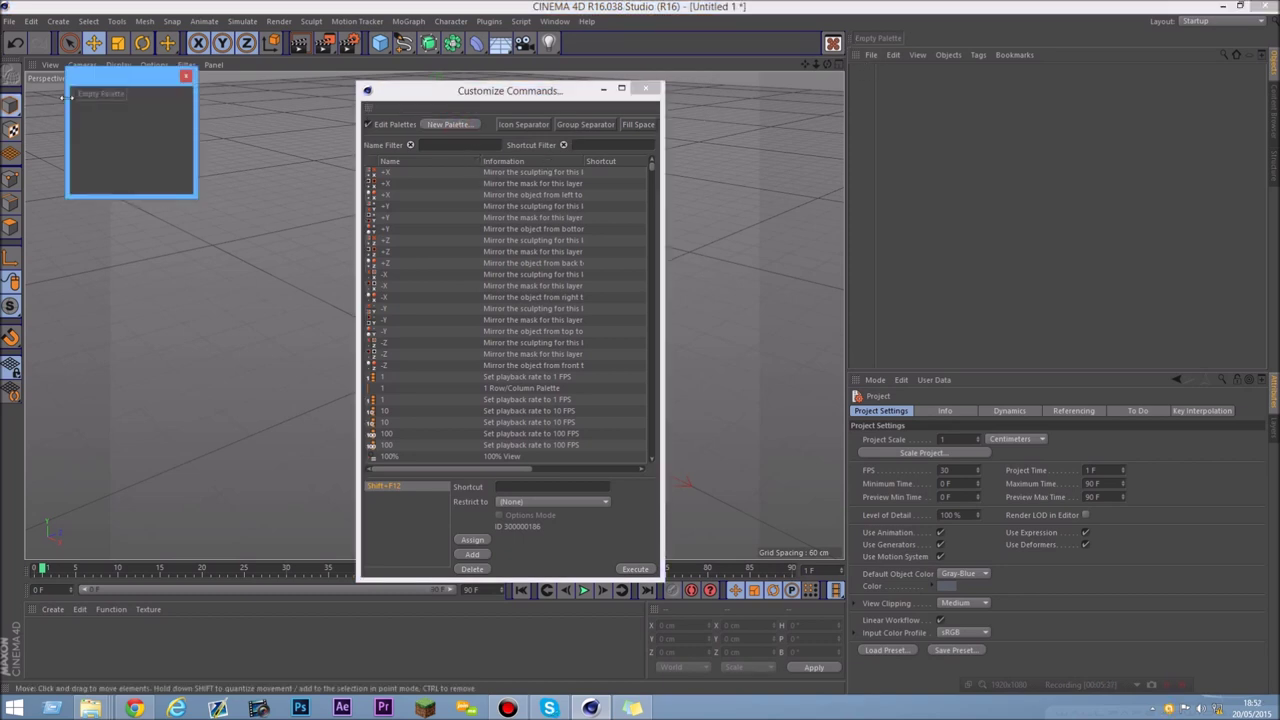
left_click_drag(72, 103, 880, 382)
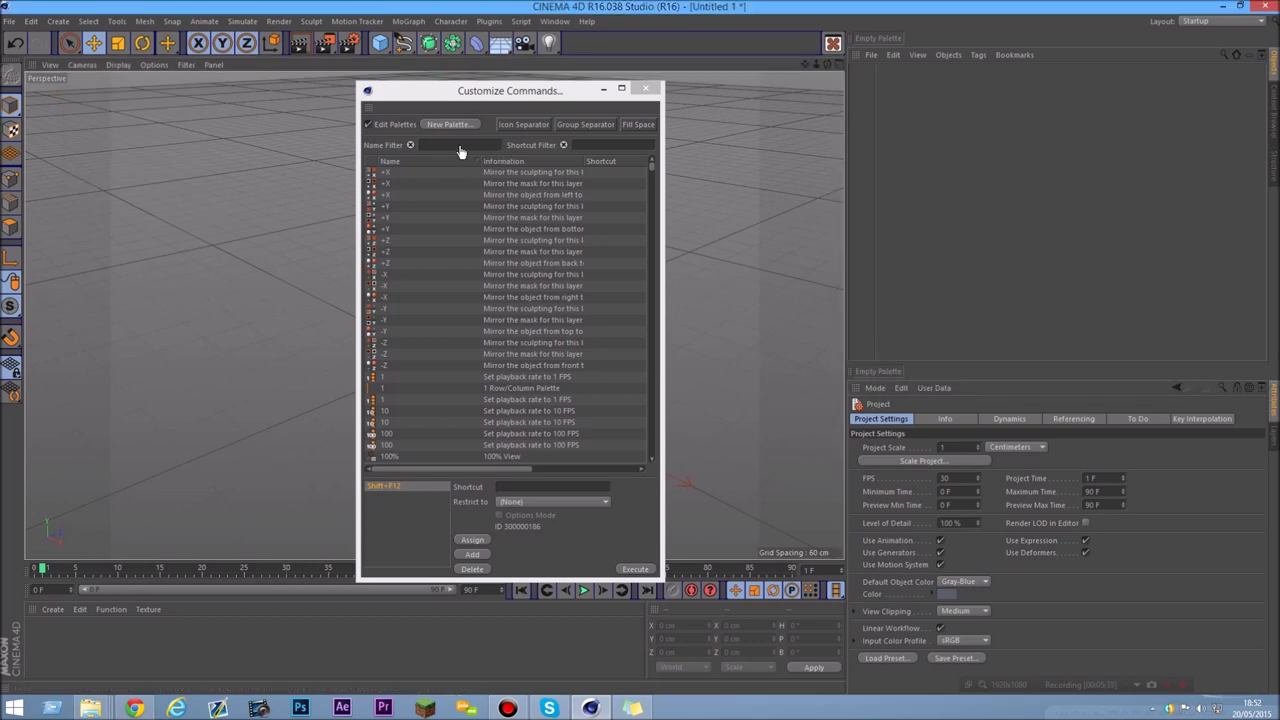
left_click(455, 145)
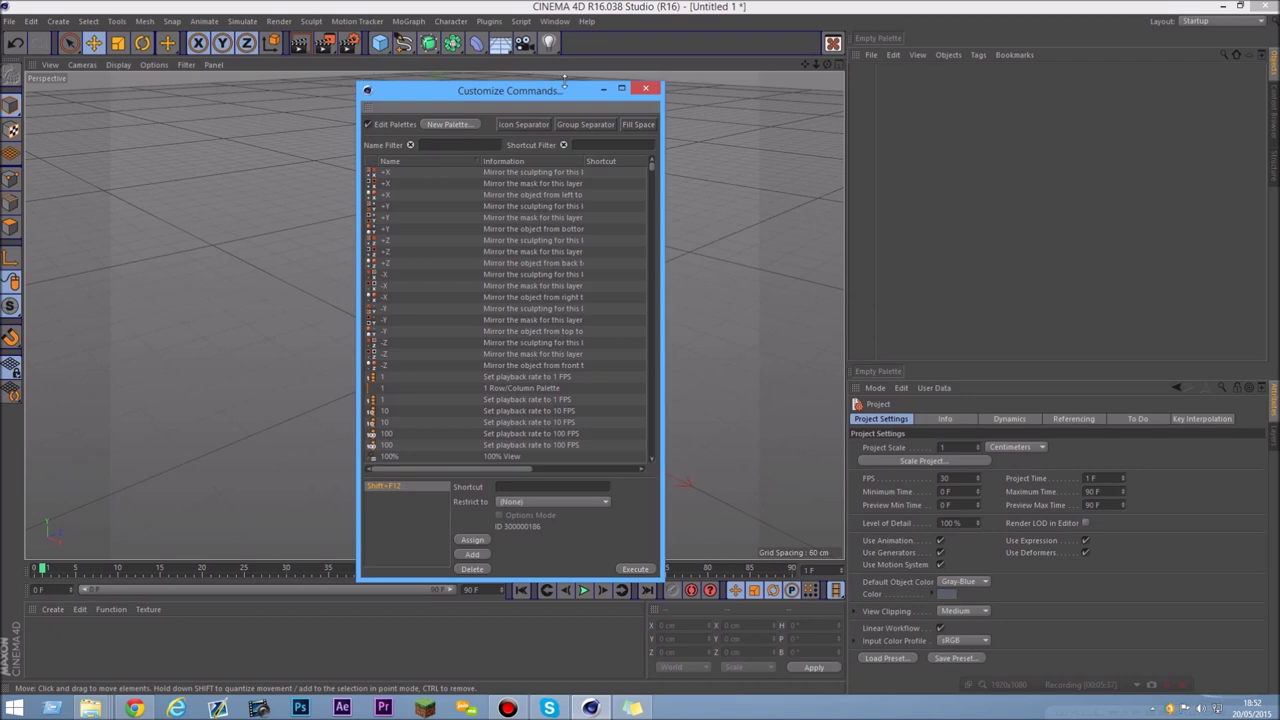
- Re-enable Edit Palettes and move the Customize Commands icon from the main toolbar into the empty palette above the Object Manager
left_click(832, 45)
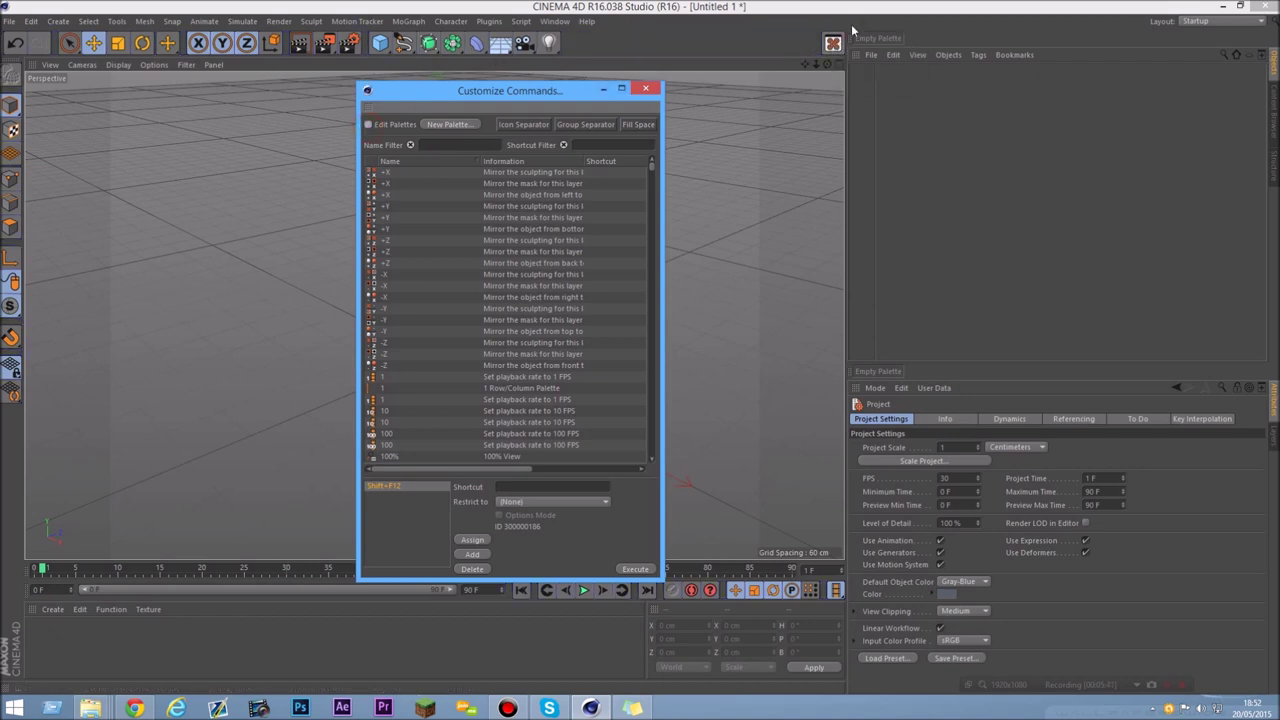
left_click(368, 124)
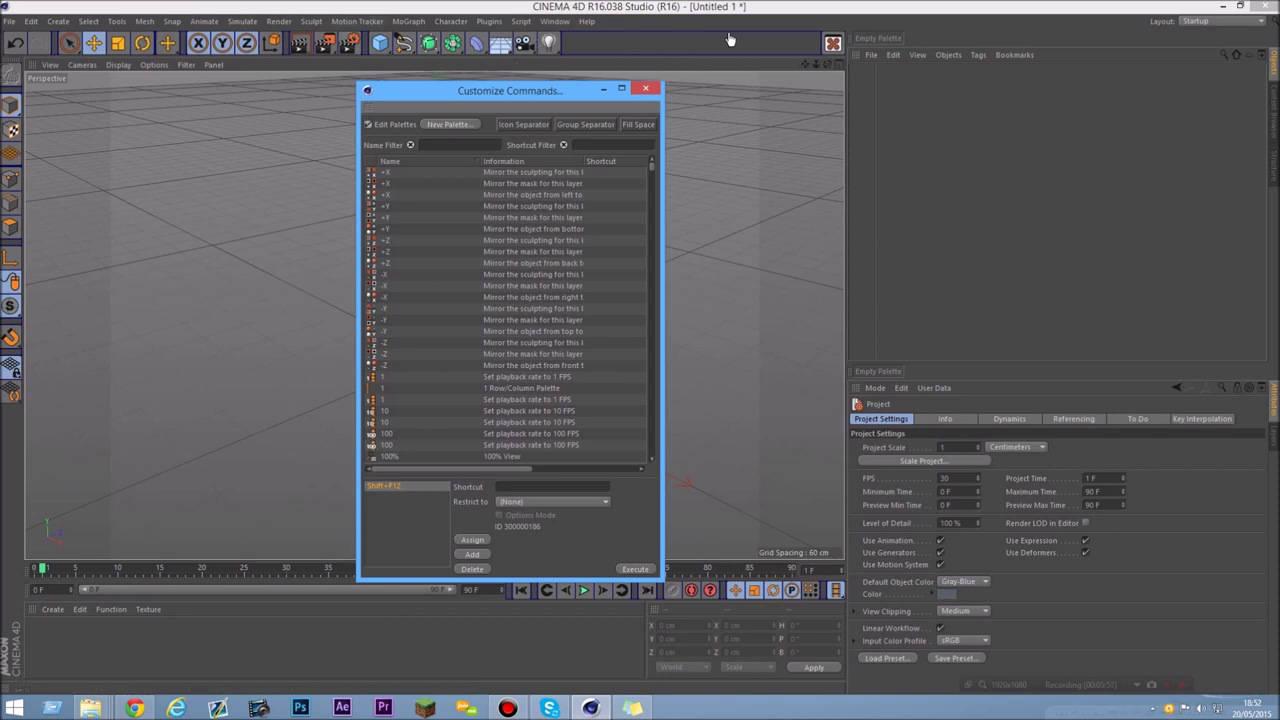
left_click(648, 50)
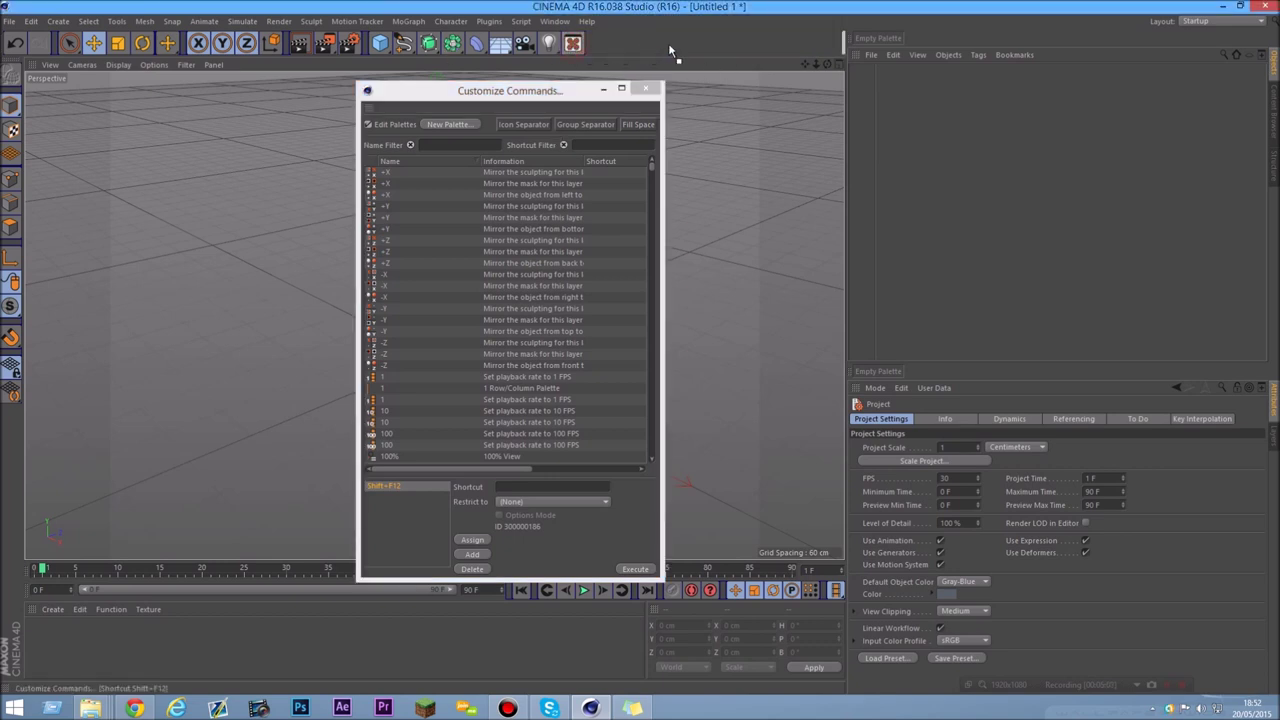
left_click_drag(860, 42, 862, 44)
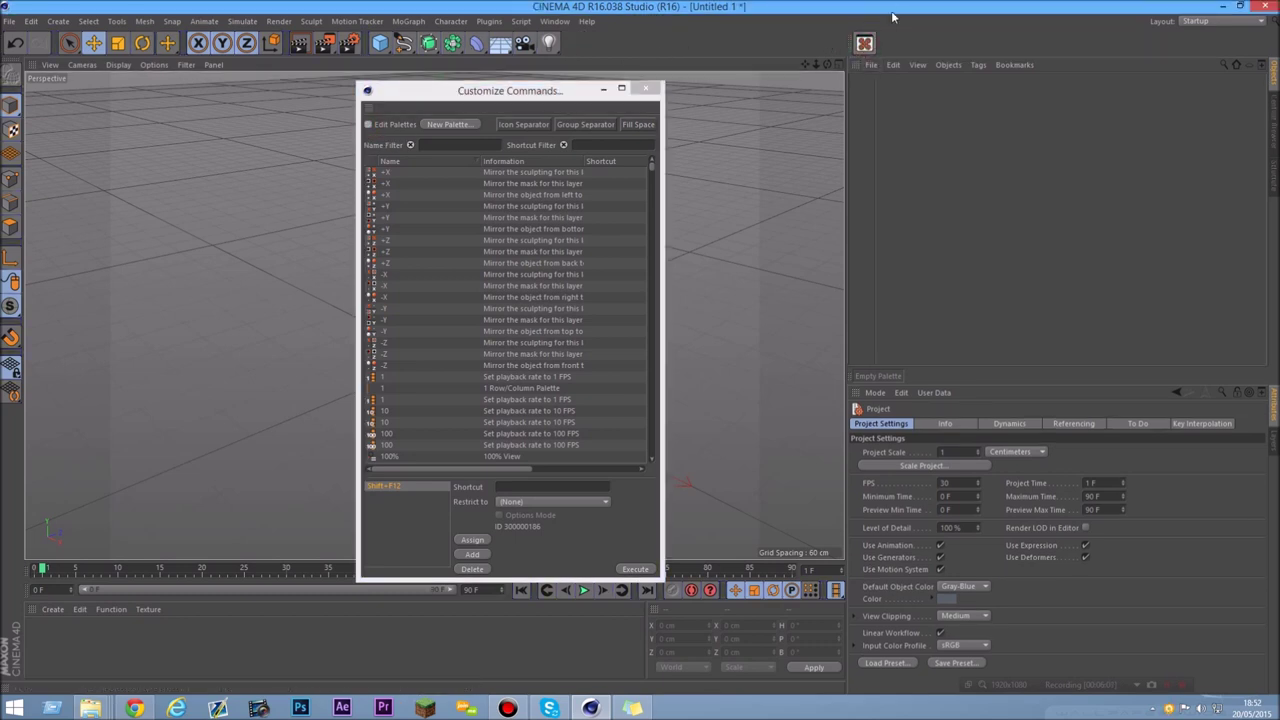
- Turn Edit Palettes back on and add Fill Space before the Customize Commands icon to push it to the palette's far end
left_click(368, 125)
left_click_drag(558, 90, 626, 85)
left_click(537, 141)
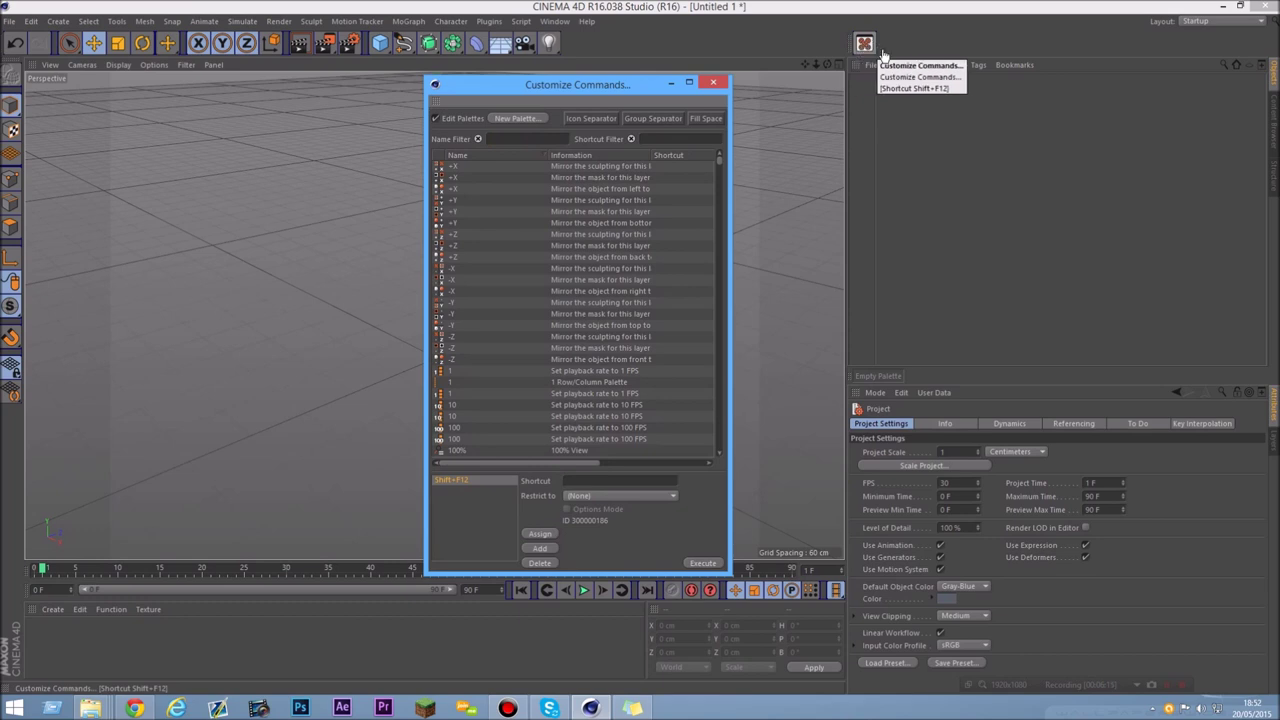
mouse_move(866, 50)
left_mouse_down()
mouse_move(700, 123)
mouse_move(741, 131)
mouse_move(857, 50)
left_mouse_up()
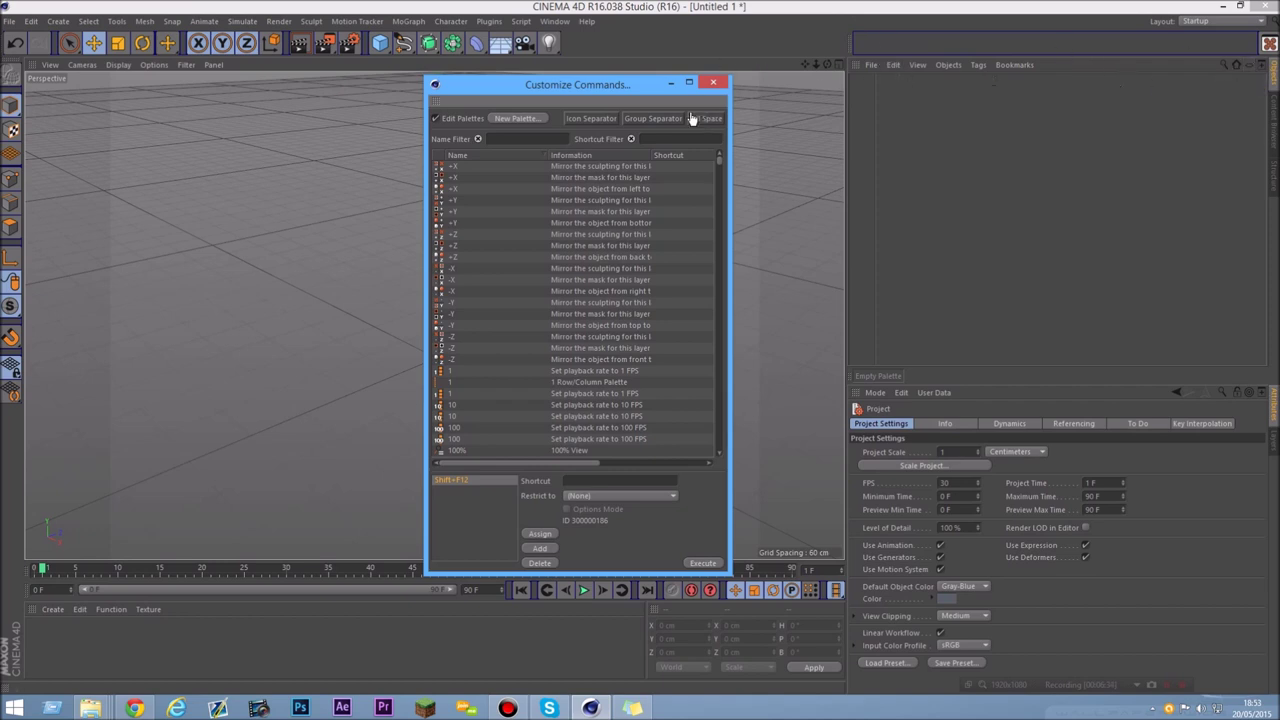
left_click_drag(645, 128, 1115, 79)
left_click_drag(1268, 44, 1268, 45)
- Filter the commands by "Qua" and add Enable Quantizing to the start of the palette above the Object Manager
left_click(508, 142)
left_click_drag(531, 103, 534, 118)
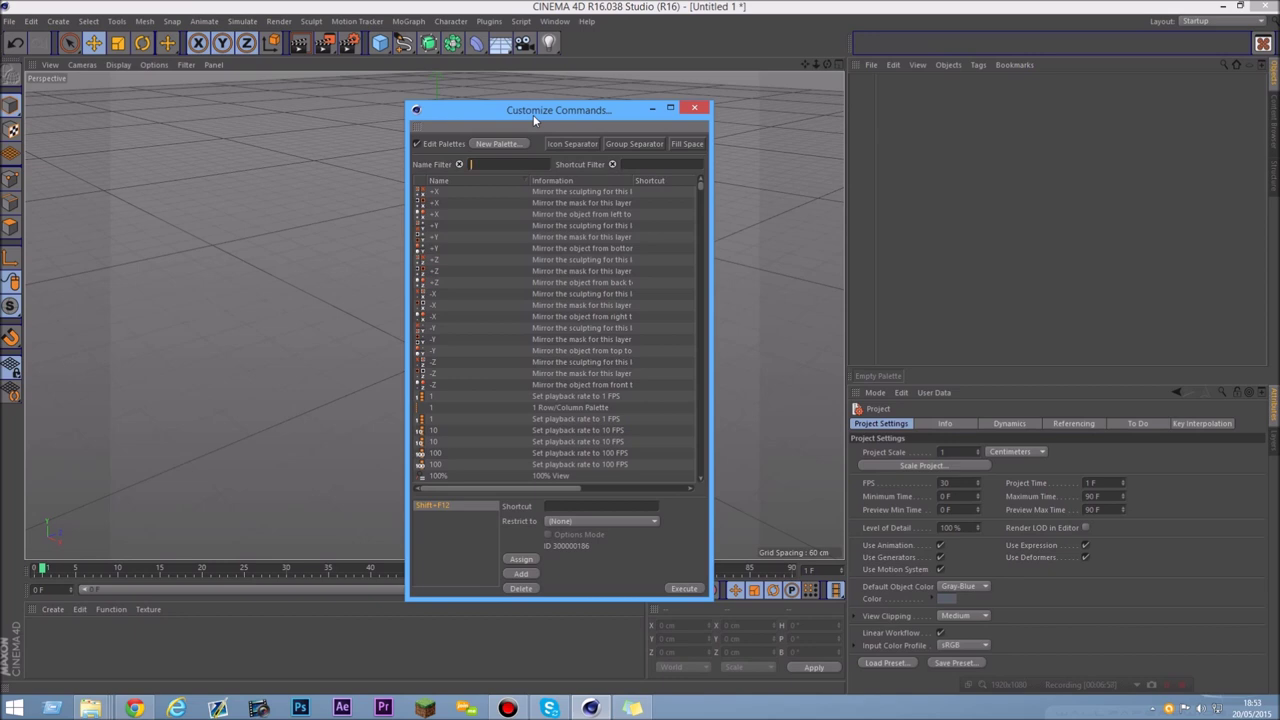
type("q")
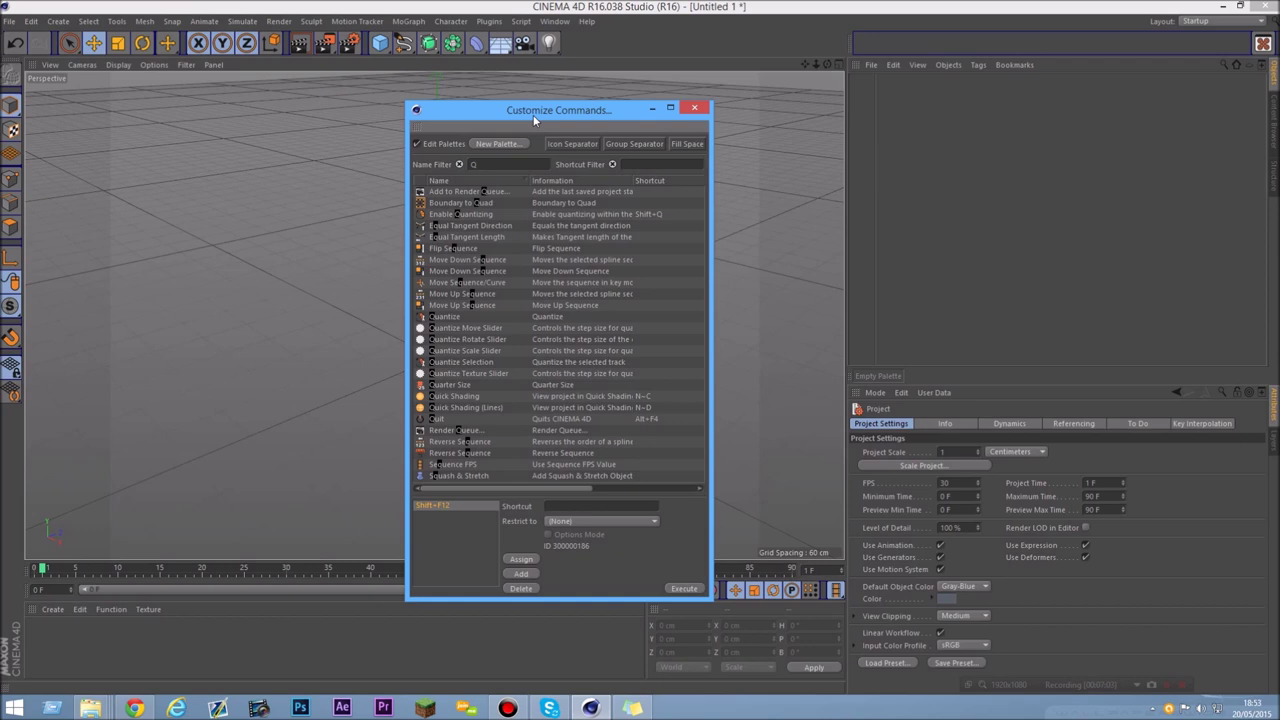
type("u")
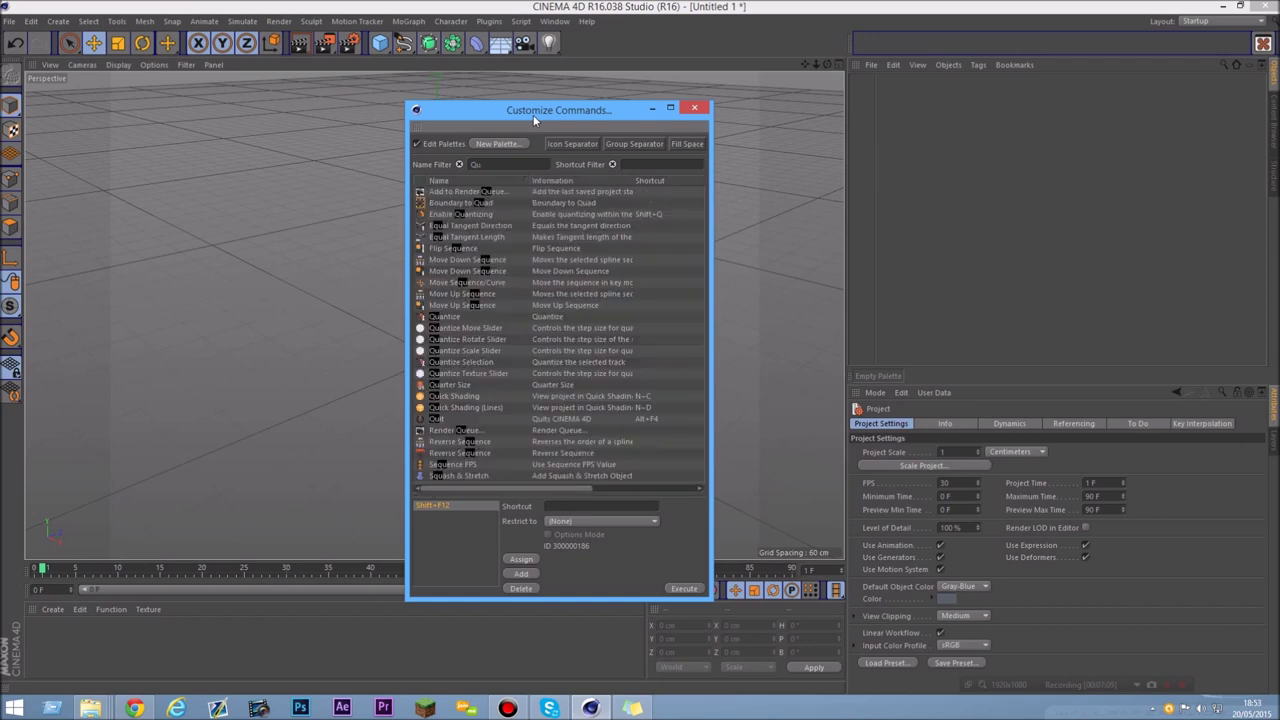
type("a")
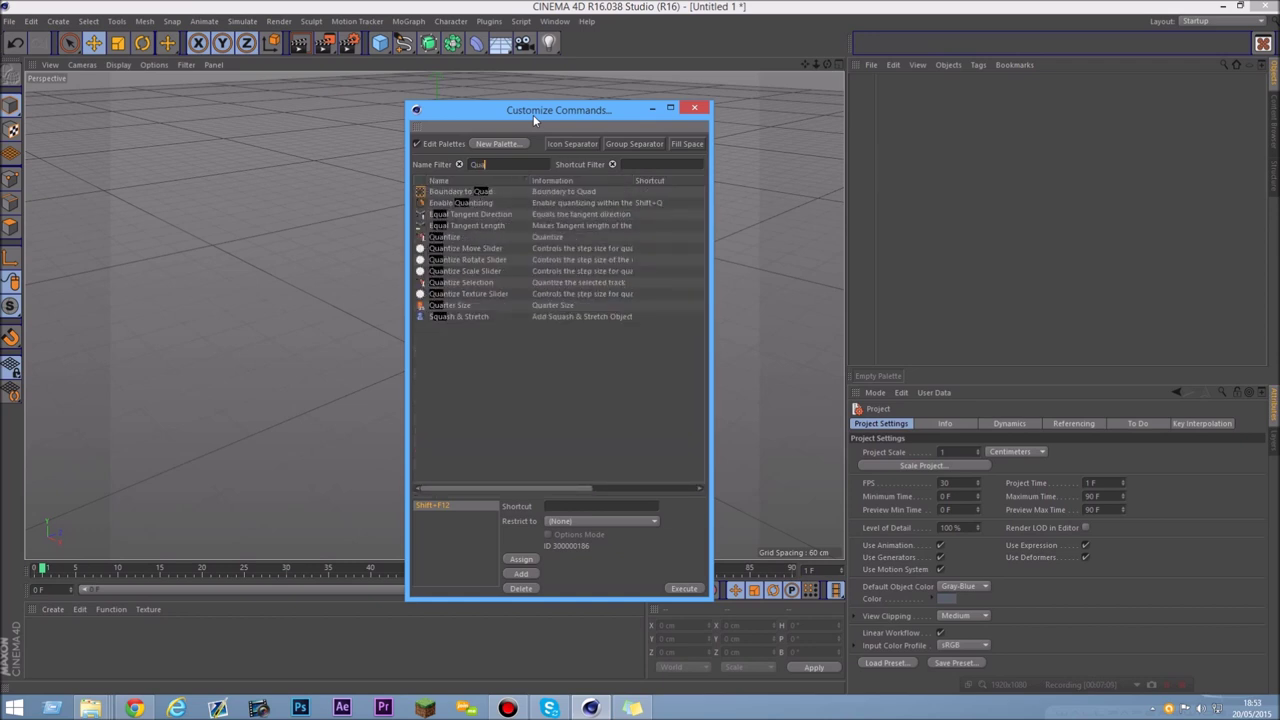
left_click(444, 204)
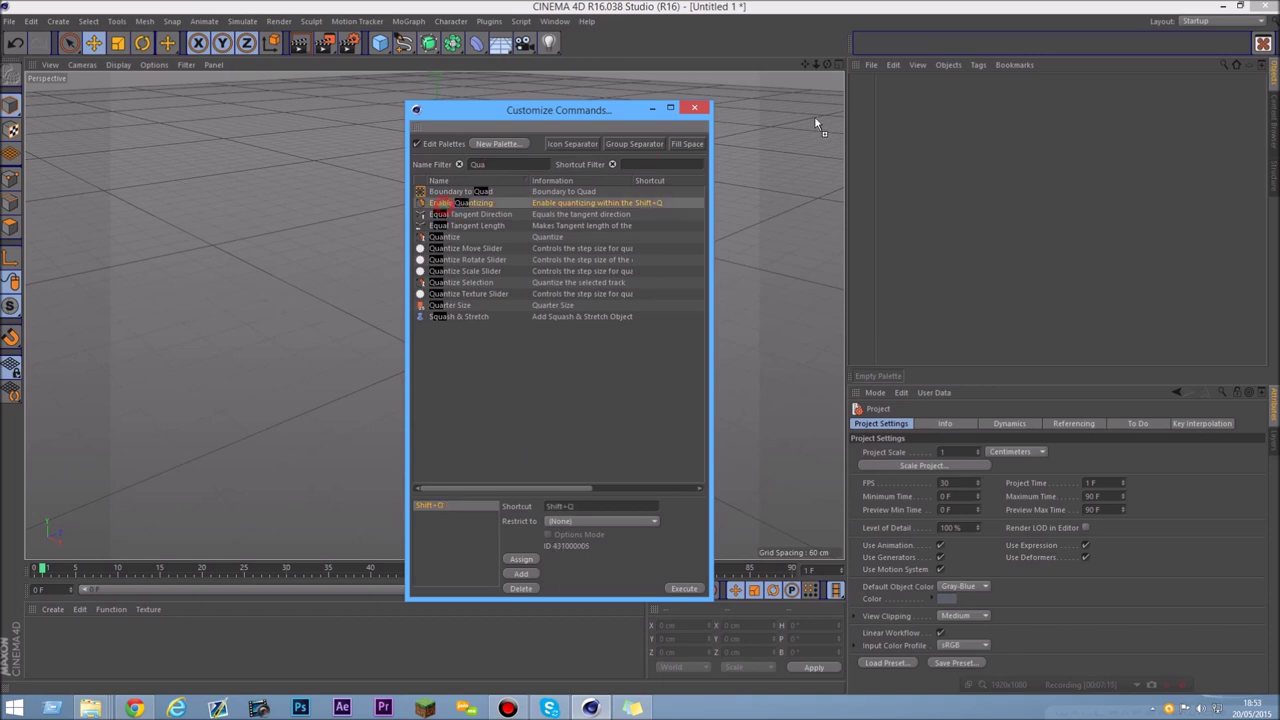
left_click_drag(855, 45, 860, 44)
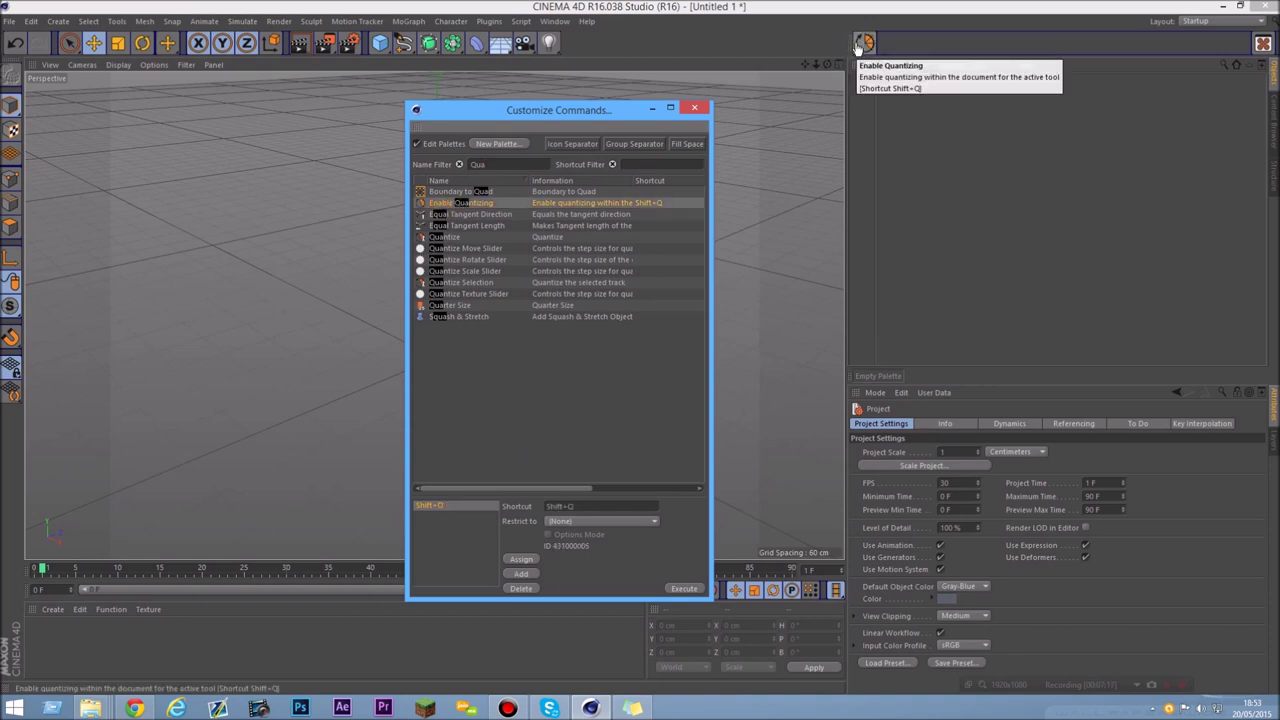
left_click(692, 109)
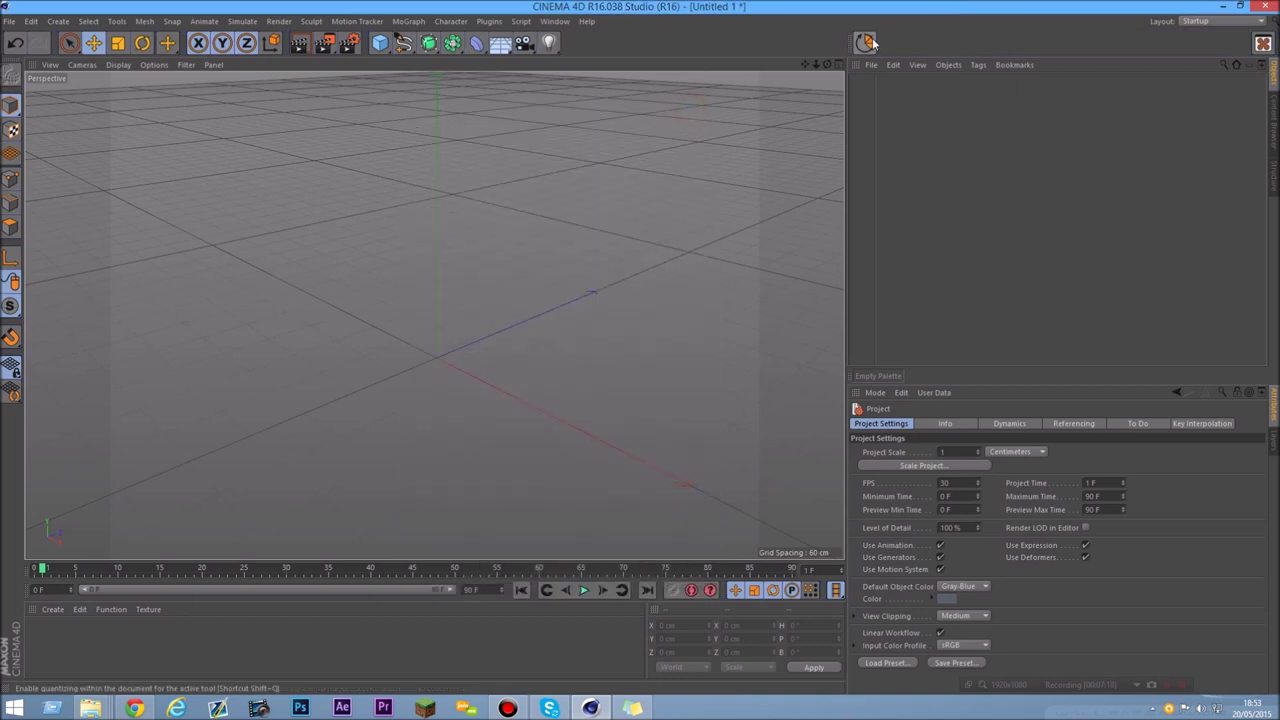
- Reopen the Customize Commands manager from the palette icon and filter the commands by "qu"
right_click(1250, 45)
left_click(1230, 58)
left_click(511, 165)
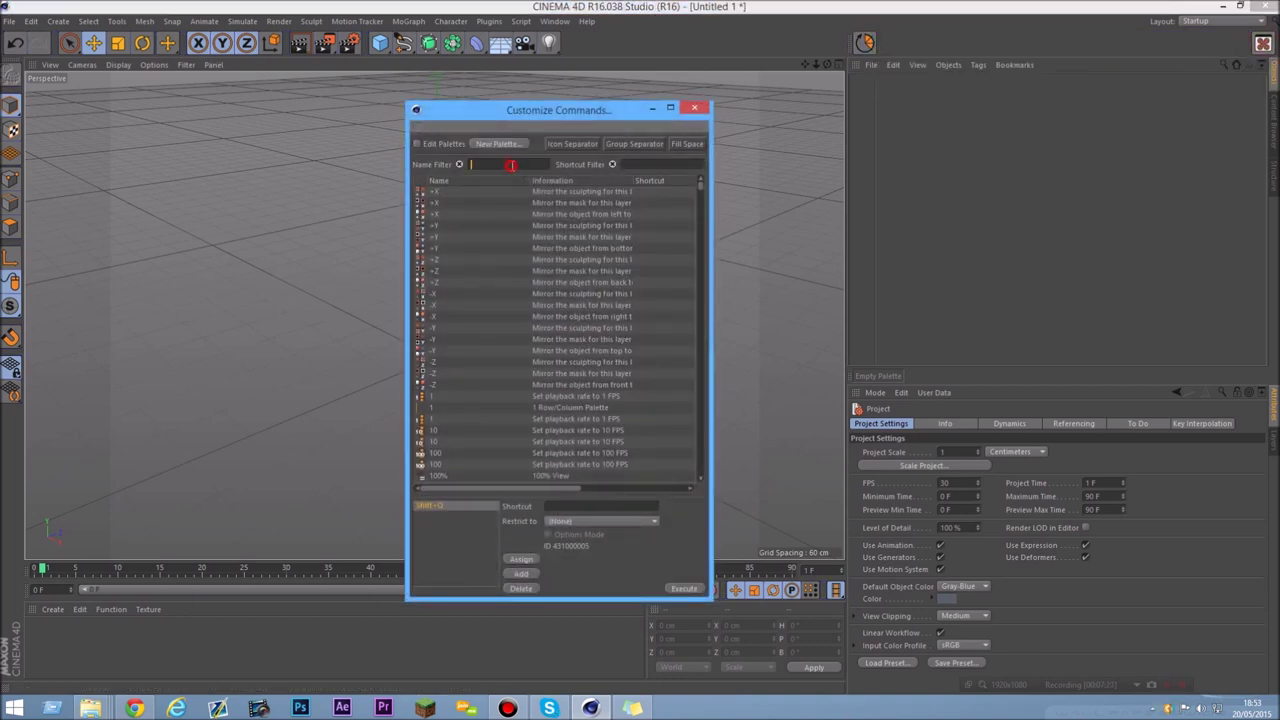
type("qu")
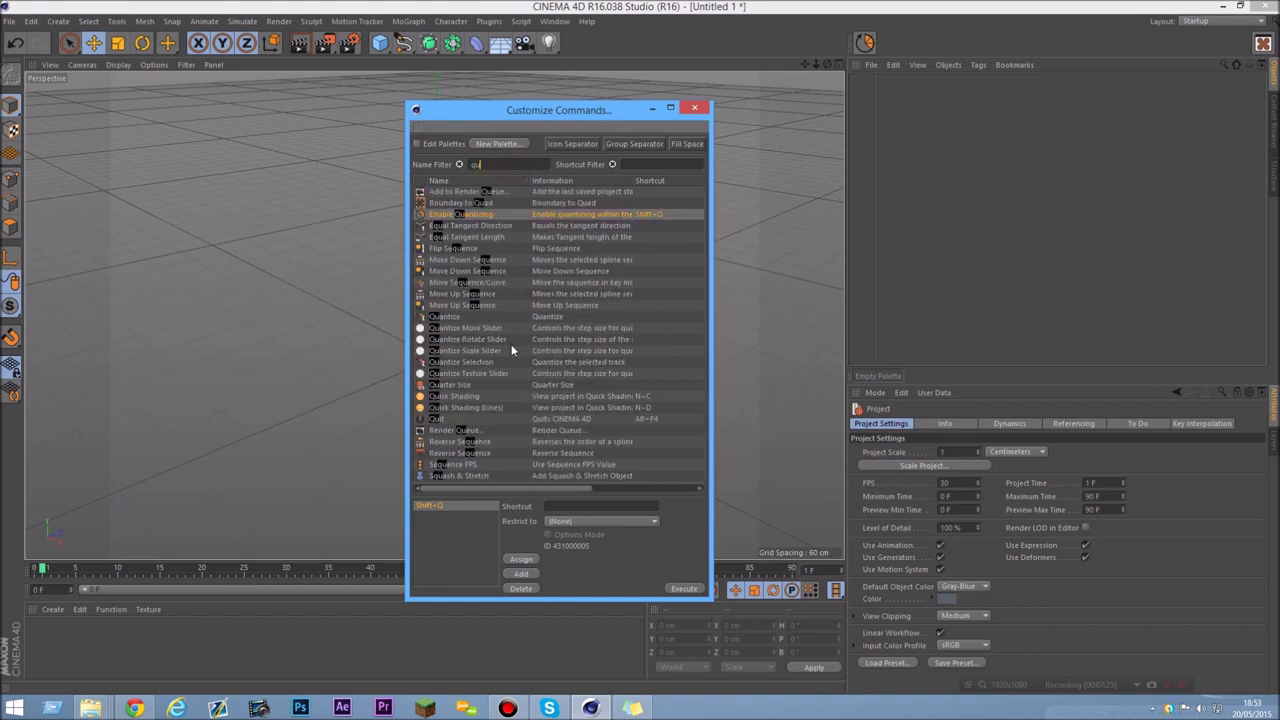
- Add the Quantize Move, Rotate and Scale Sliders to the palette beside the Enable Quantizing icon
left_click(479, 330)
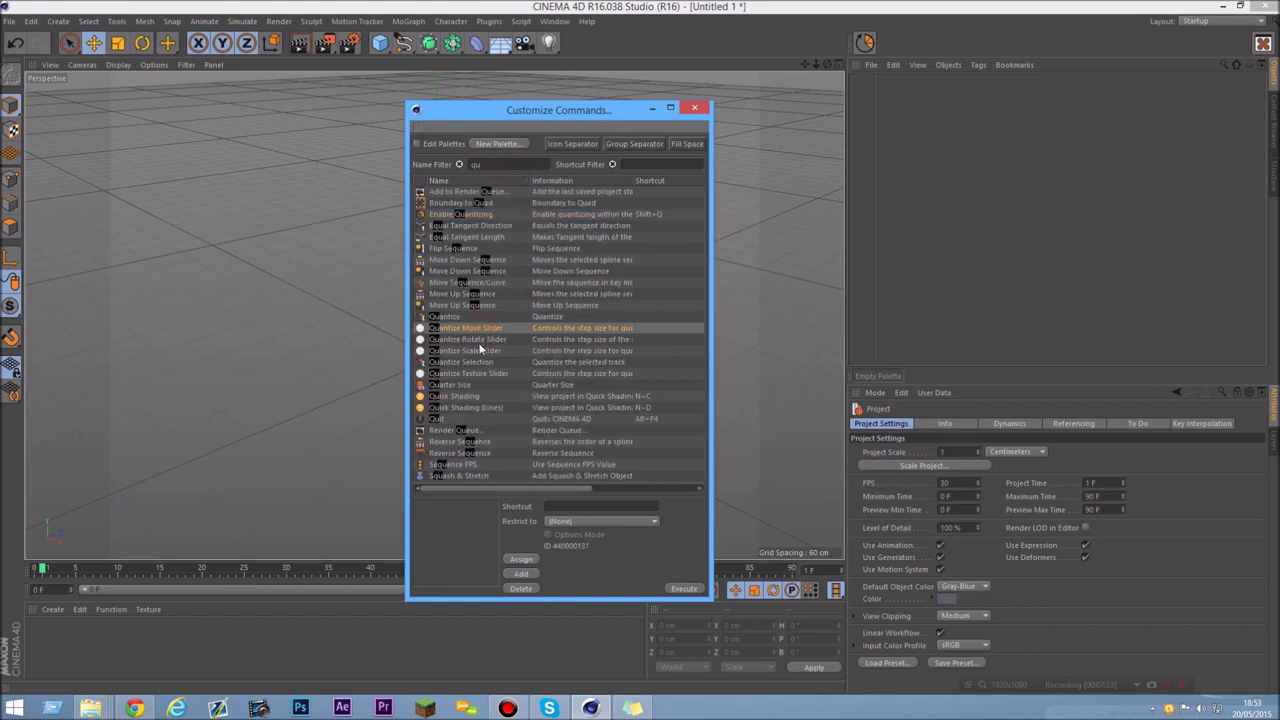
left_click(480, 351)
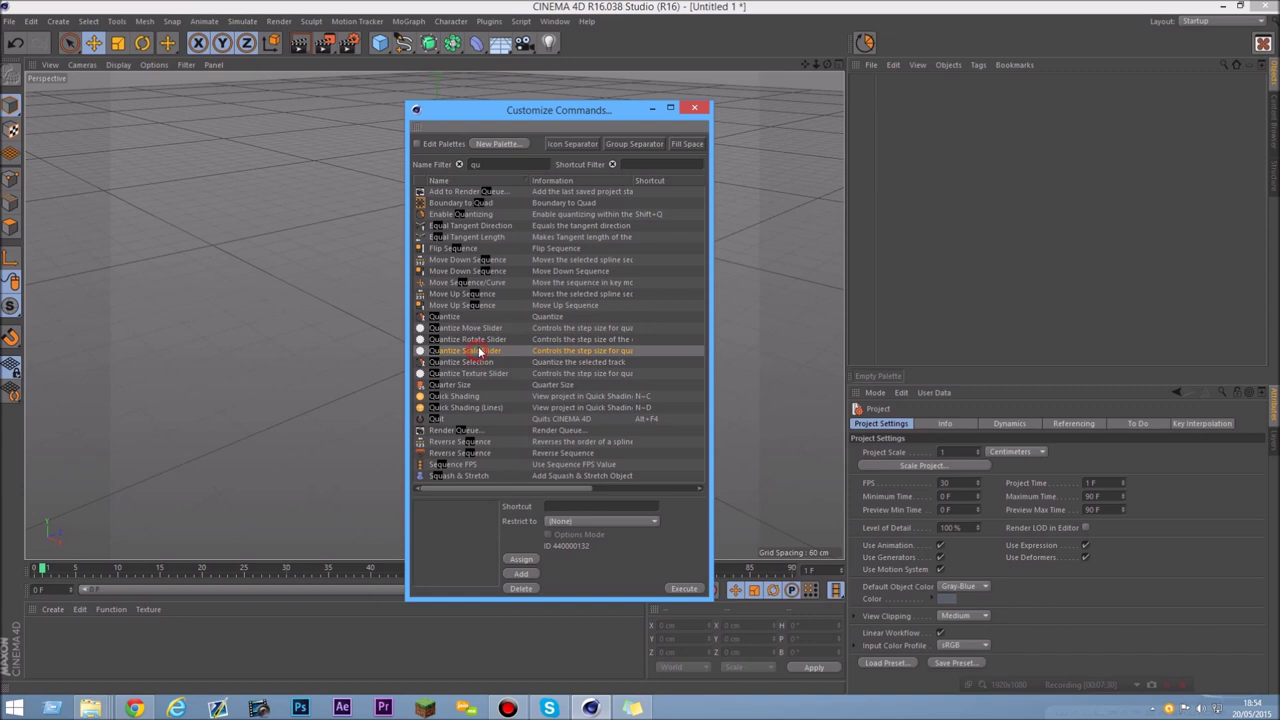
left_click(484, 330)
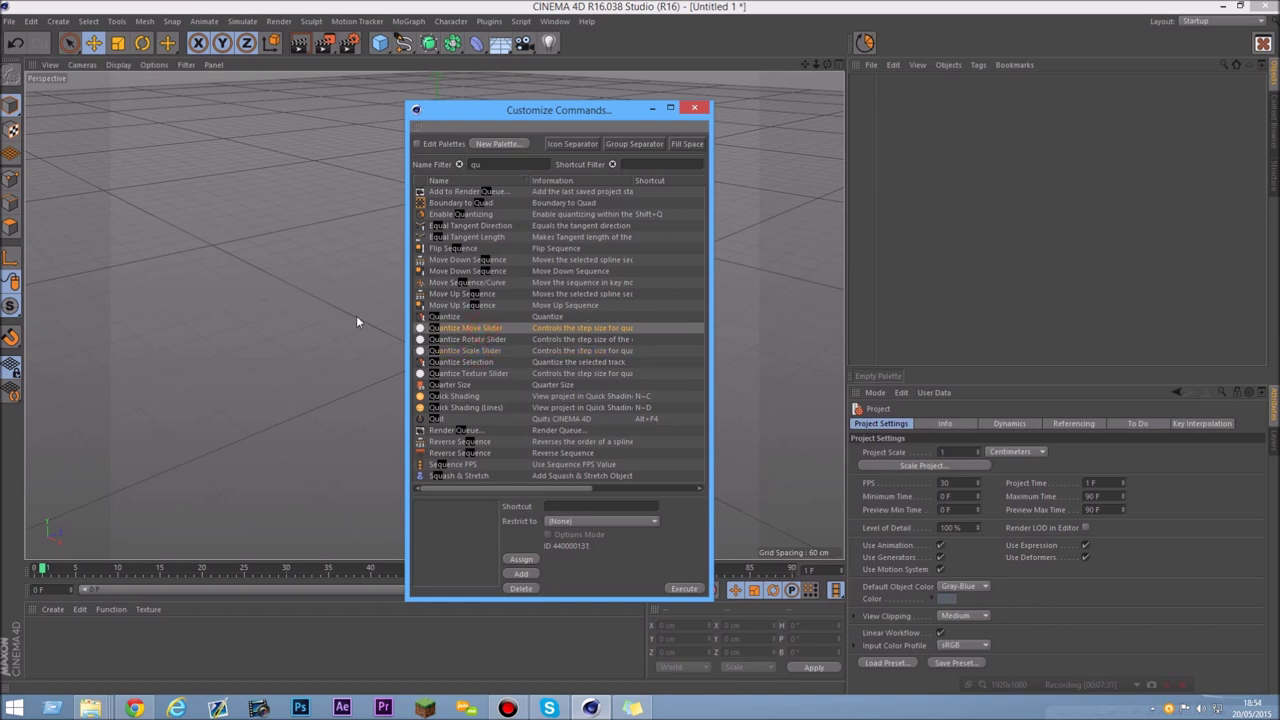
left_click_drag(462, 328, 902, 48)
left_click_drag(530, 341, 1068, 40)
left_click_drag(462, 354, 1130, 48)
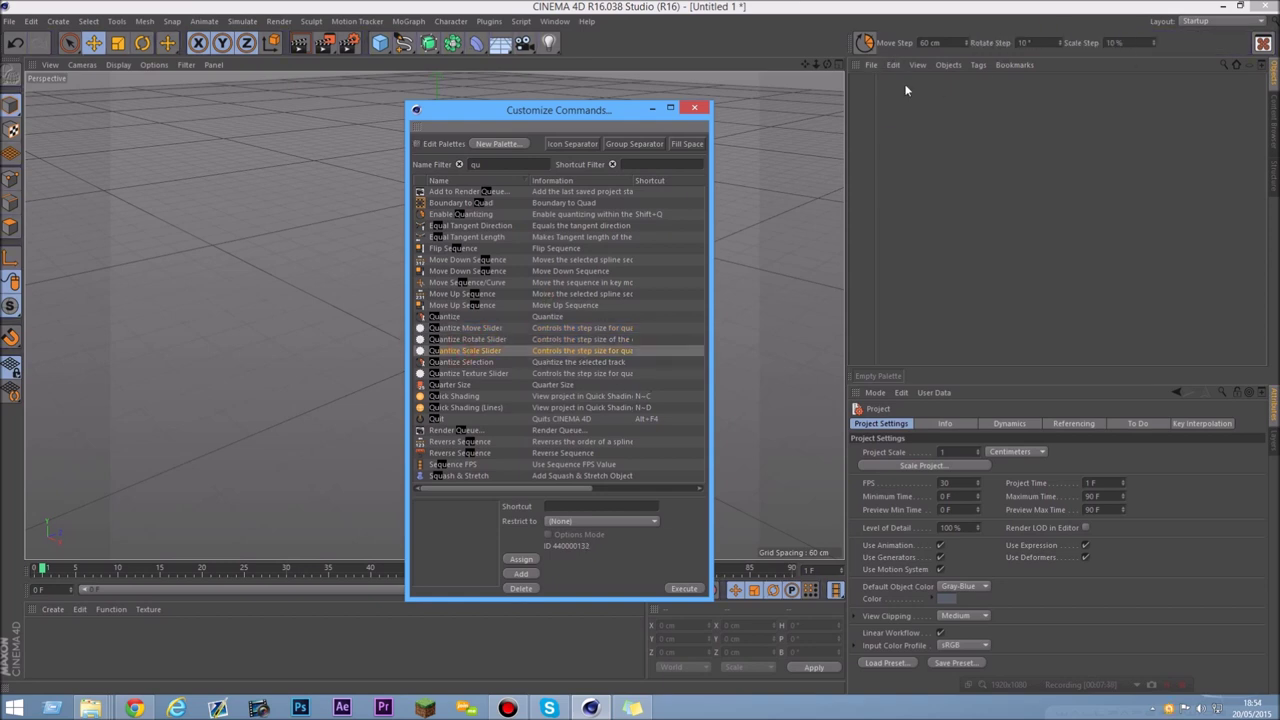
- Try to add icon separators between the Enable Quantizing icon and the Move, Rotate and Scale Step sliders in the palette
left_click_drag(565, 142, 885, 58)
left_click_drag(565, 143, 970, 50)
left_click_drag(580, 144, 1072, 42)
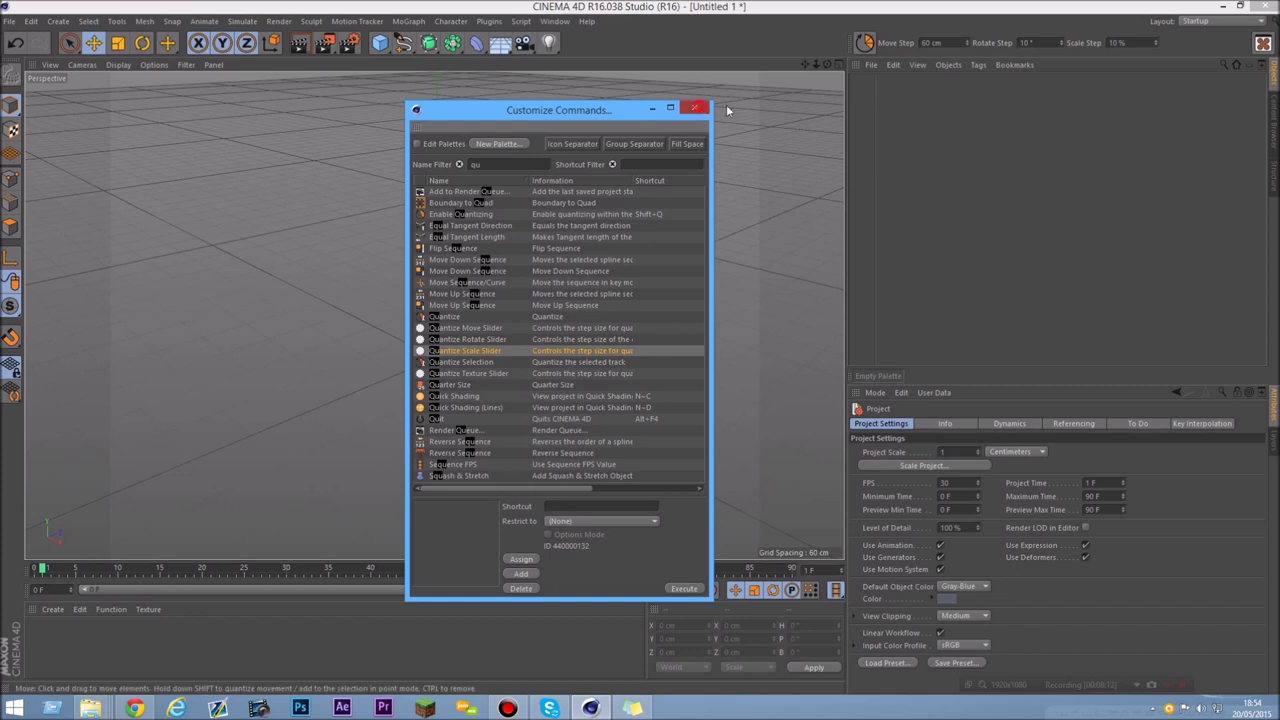
- Close the Customize Commands manager, turn on Enable Quantizing and set the Move Step to 250 cm
left_click(694, 107)
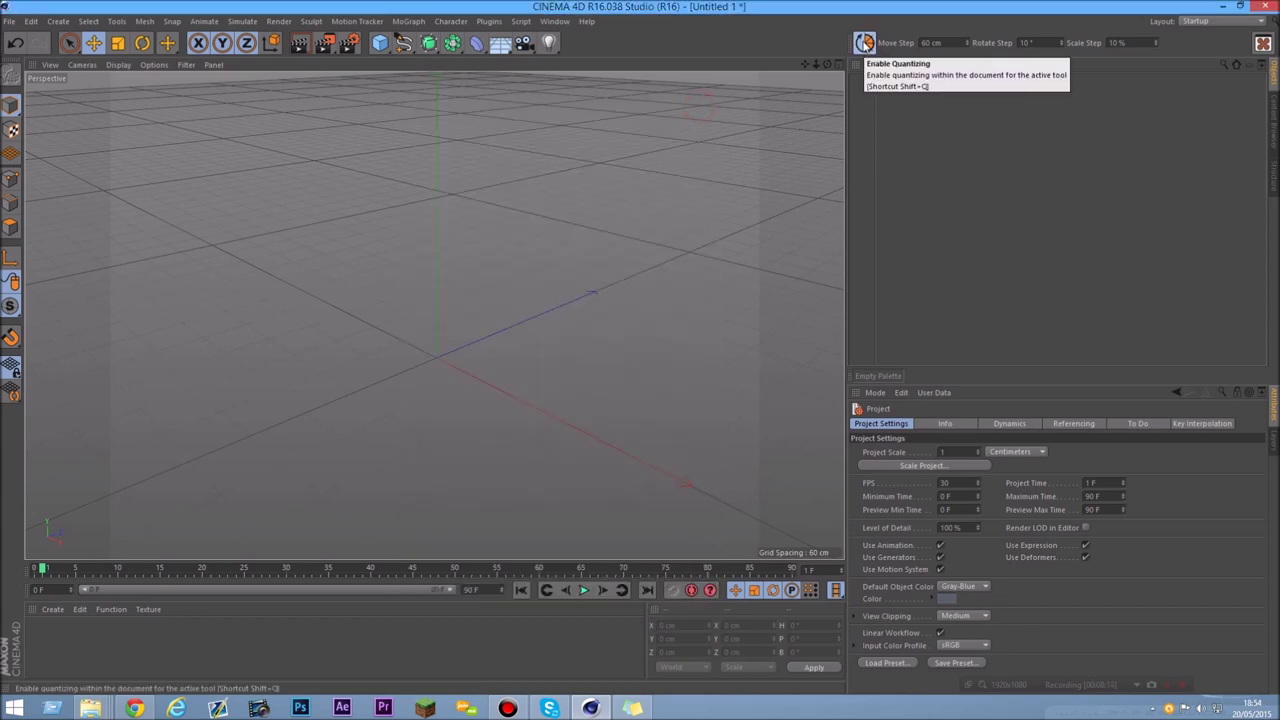
left_click(864, 42)
type("25")
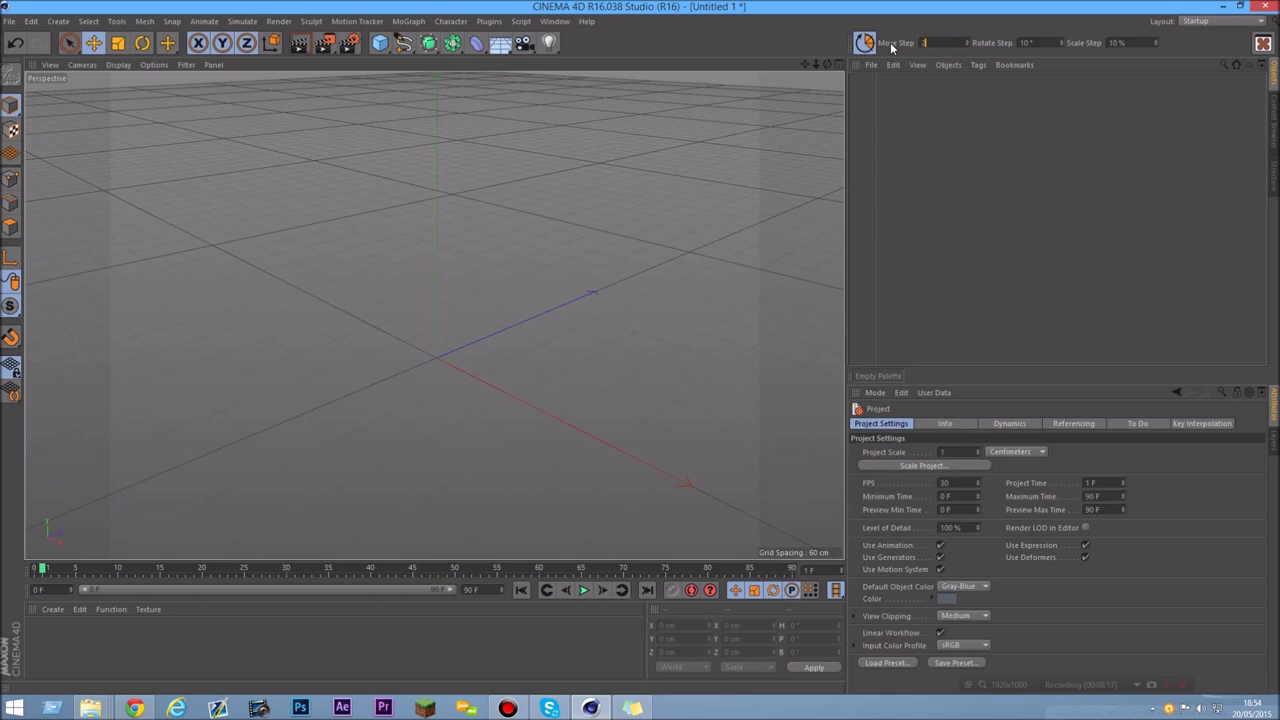
- Add a cube and move it along its Z axis with the Move Step set to 6 cm
left_click(380, 42)
scroll(600, 150, "down", 3)
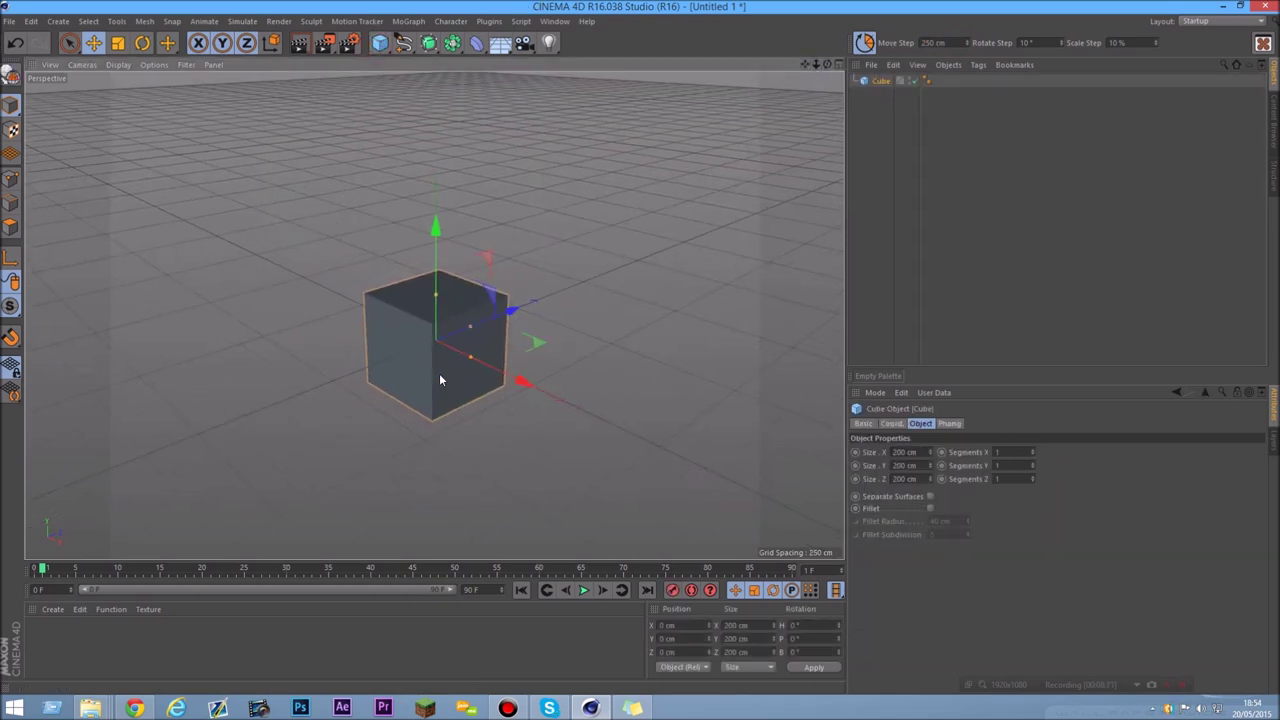
scroll(440, 373, "up", 2)
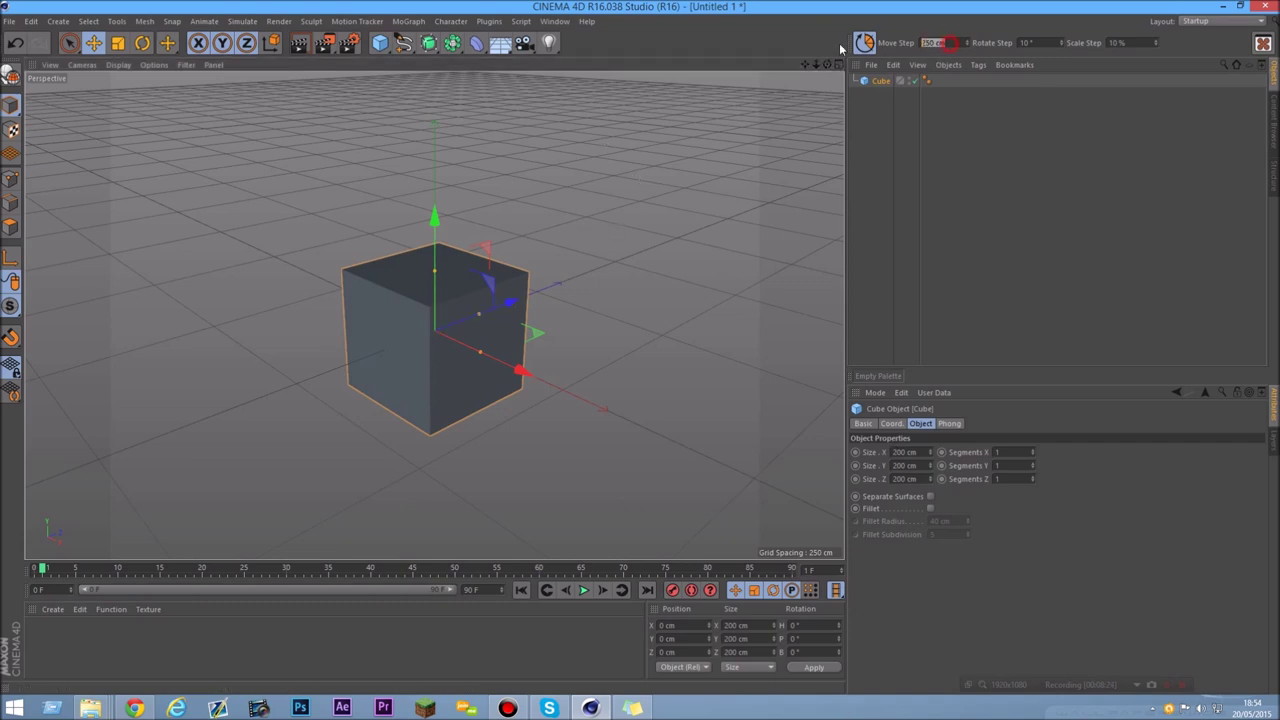
type("6")
key("Return")
mouse_move(516, 308)
left_mouse_down()
mouse_move(551, 305)
mouse_move(520, 320)
left_mouse_up()
- Set the Move Step to 50 cm and move the cube along its Z axis to about -276 cm
left_click(935, 42)
type("50")
key("Return")
left_click_drag(518, 293, 350, 322)
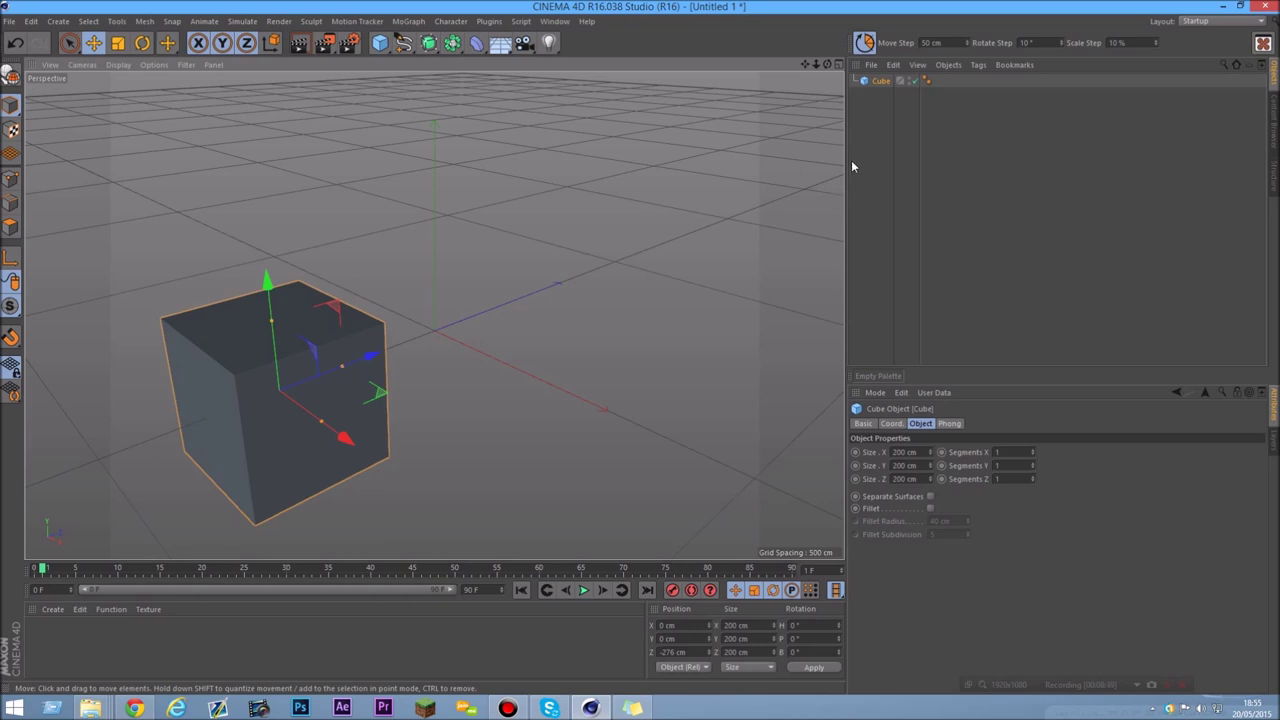
- Delete the cube from the scene
key("Delete")
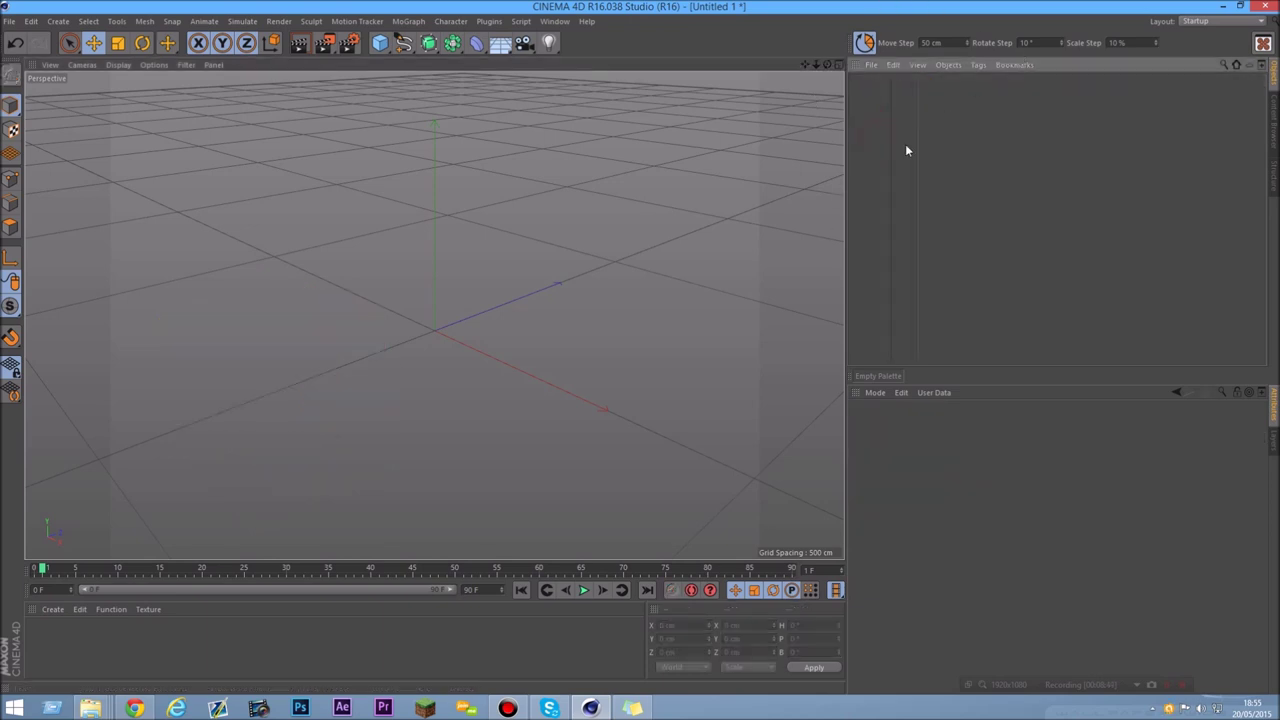
left_click(553, 22)
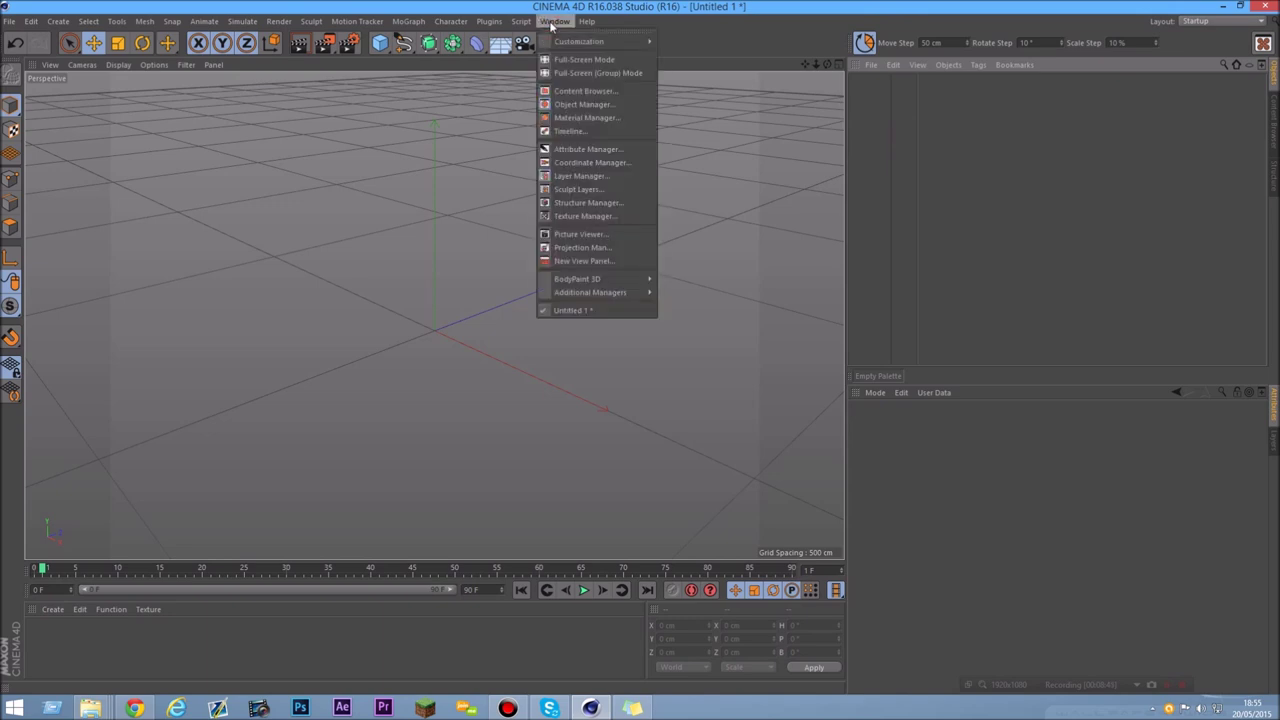
left_click(815, 116)
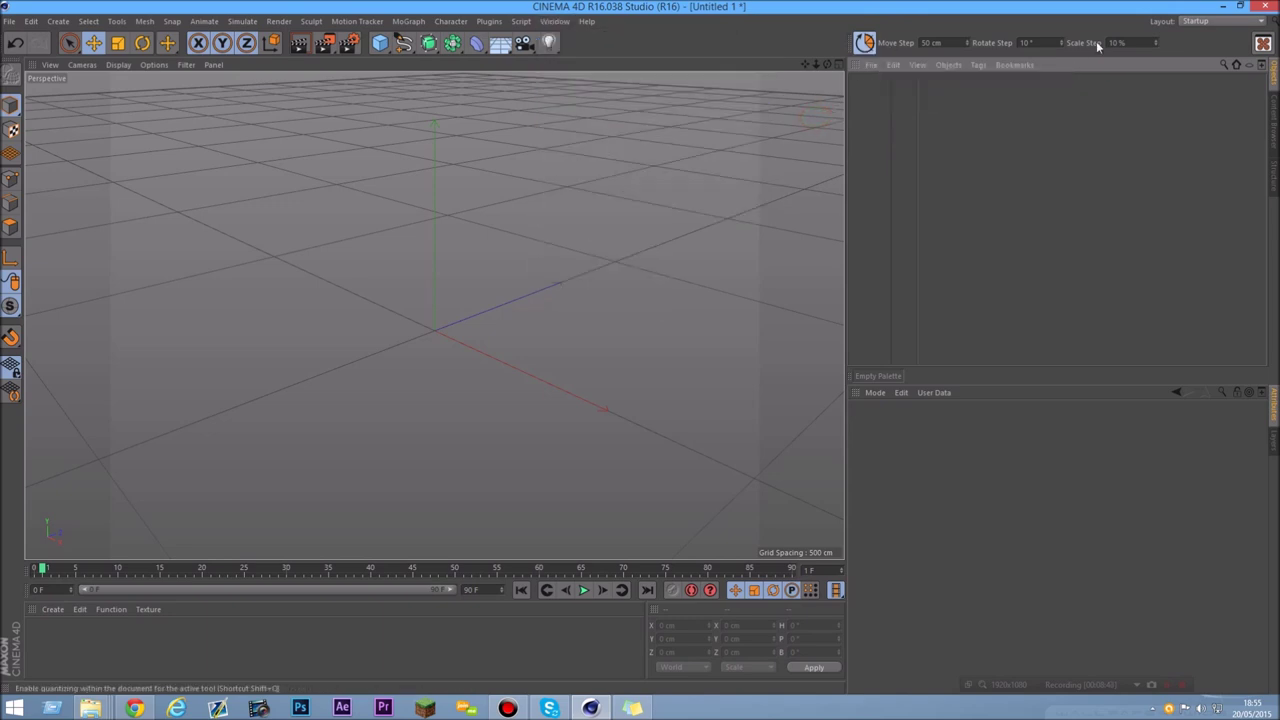
- Reopen the Customize Commands manager, filter the commands by "rese" and add Reset PSR to the palette after the Scale Step slider
left_click(495, 163)
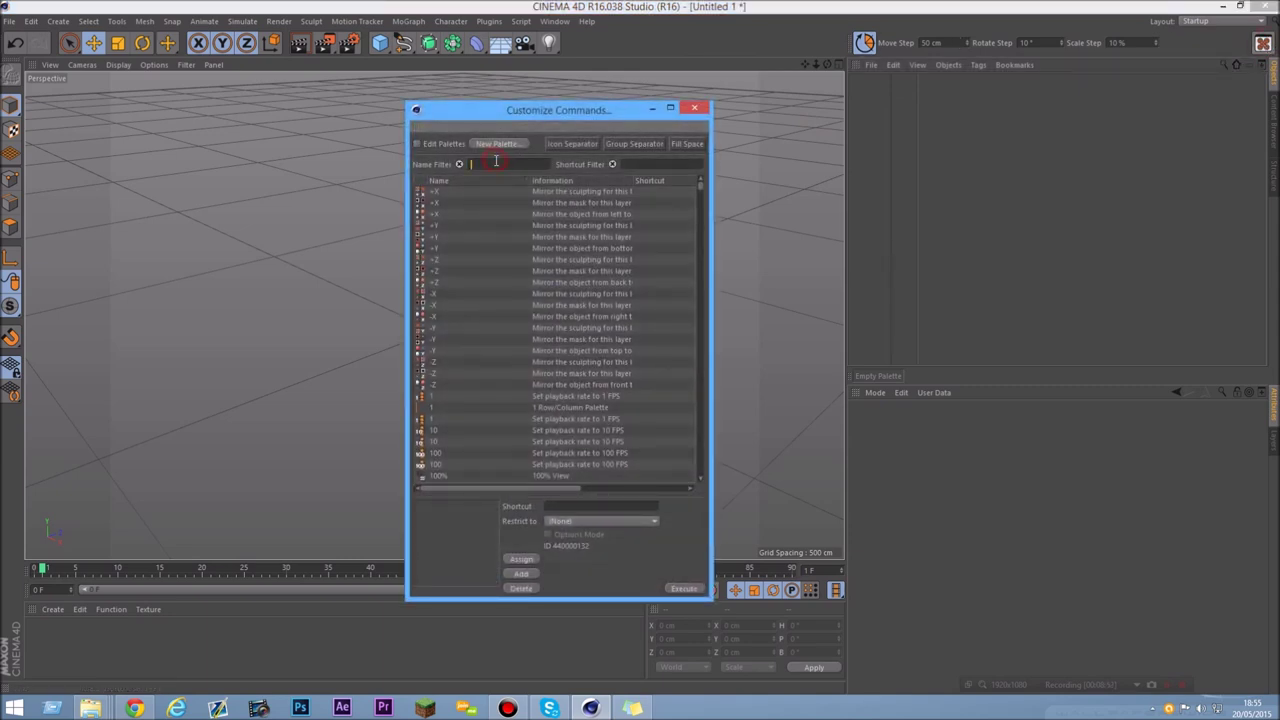
type("rest")
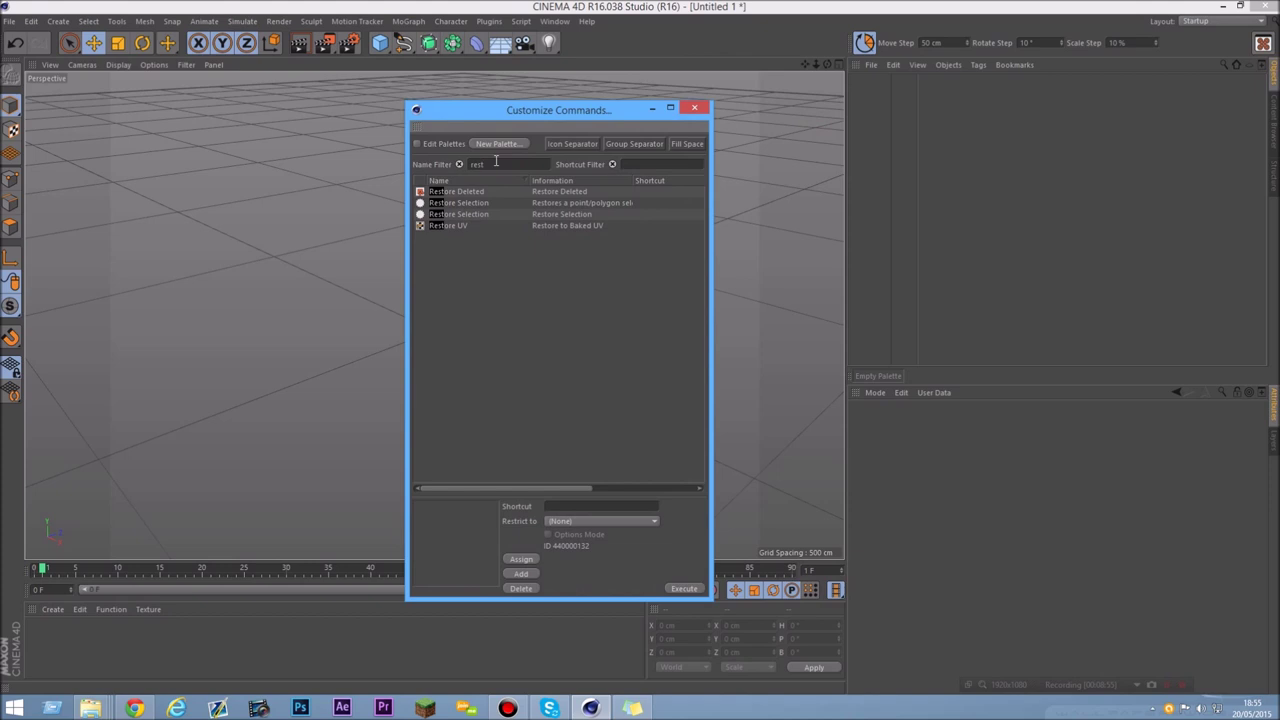
key("BackSpace")
key("BackSpace")
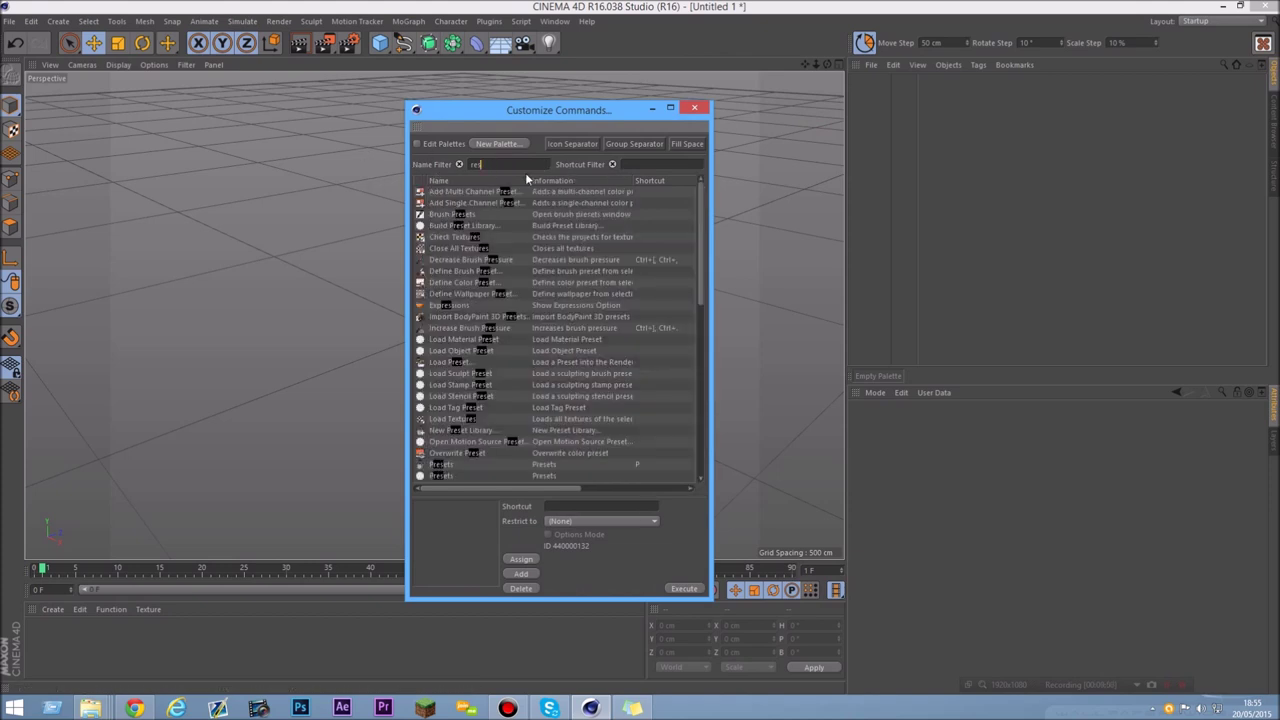
type("se")
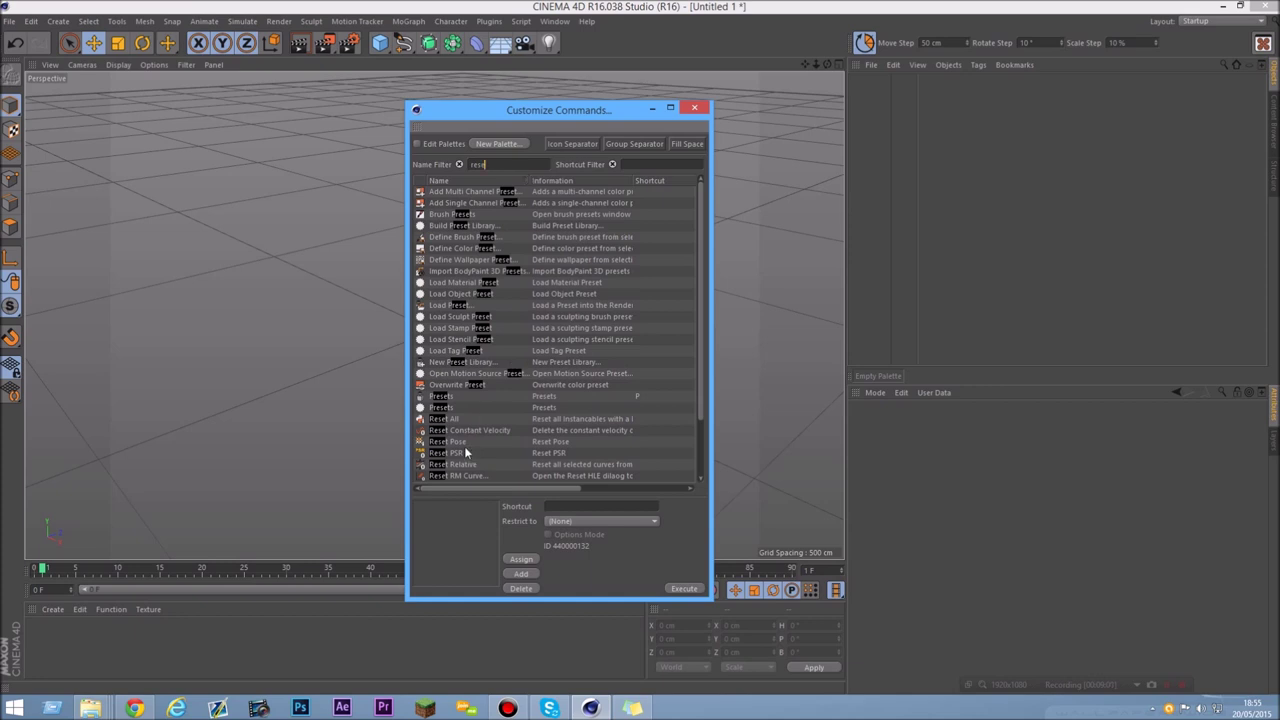
left_click_drag(447, 458, 523, 343)
left_click_drag(1152, 50, 1156, 46)
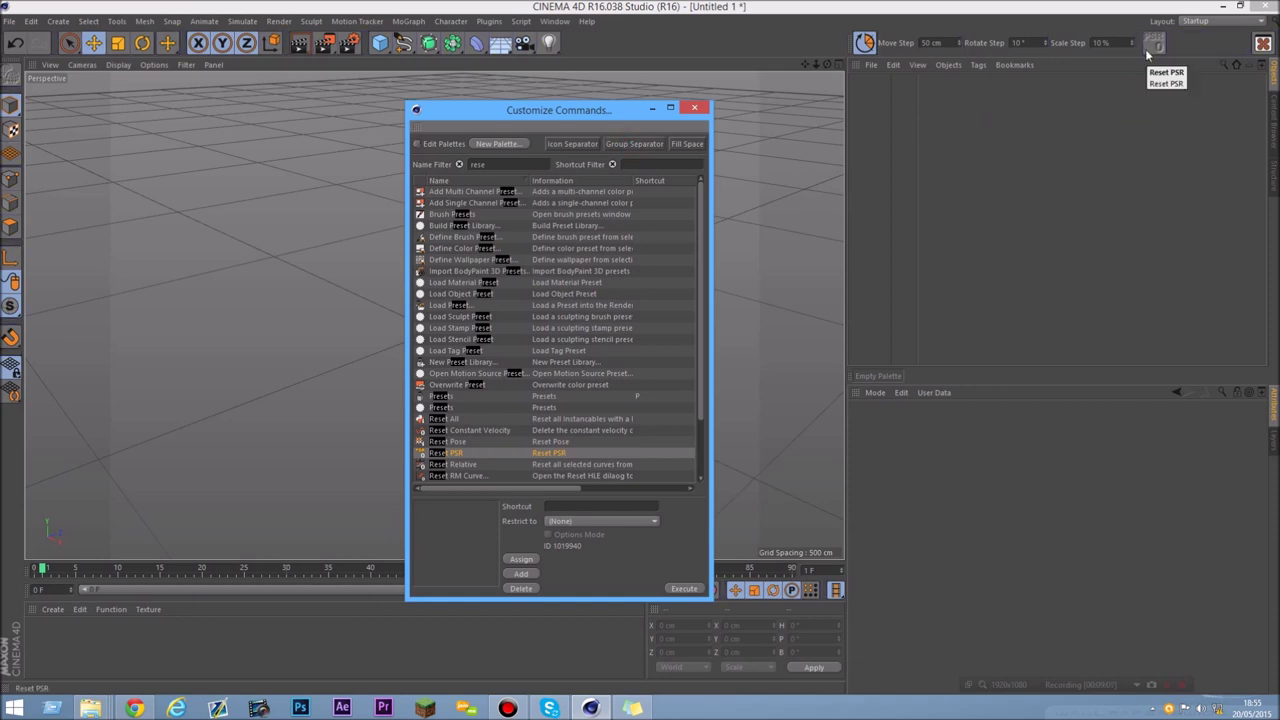
left_click(694, 107)
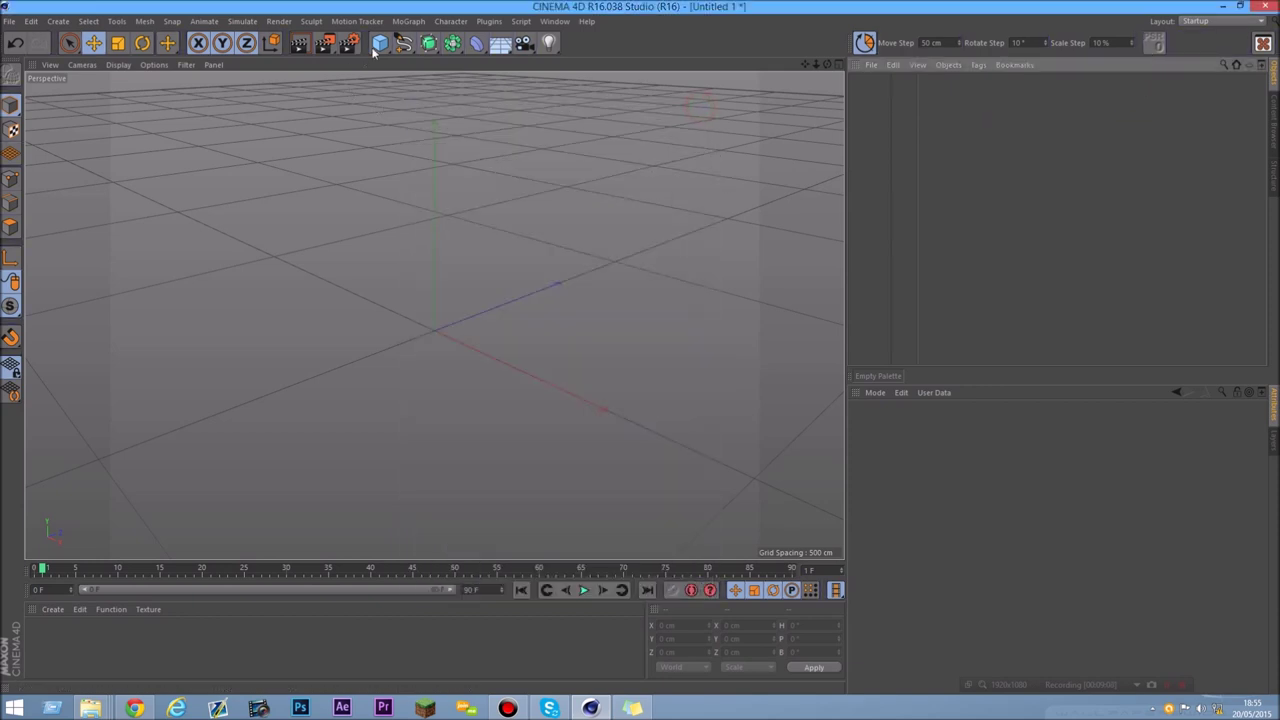
- Add a new cube and move it away from the origin to X -500, Y -50, Z -550 cm
left_click(380, 42)
left_click_drag(828, 79, 573, 273, "alt")
scroll(488, 338, "up", 5)
left_click_drag(488, 338, 791, 91)
scroll(255, 251, "down", 3)
scroll(255, 251, "up", 1)
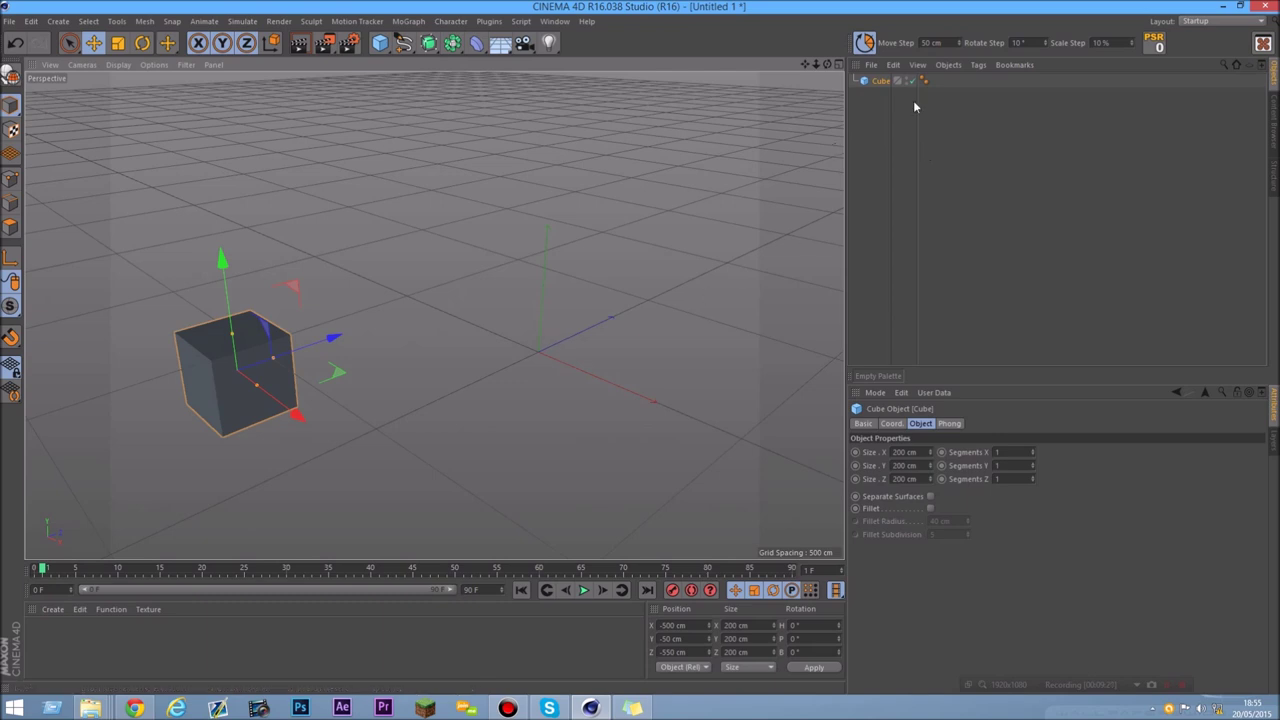
- Return the cube to the world origin with the new Reset PSR command
left_click(1153, 46)
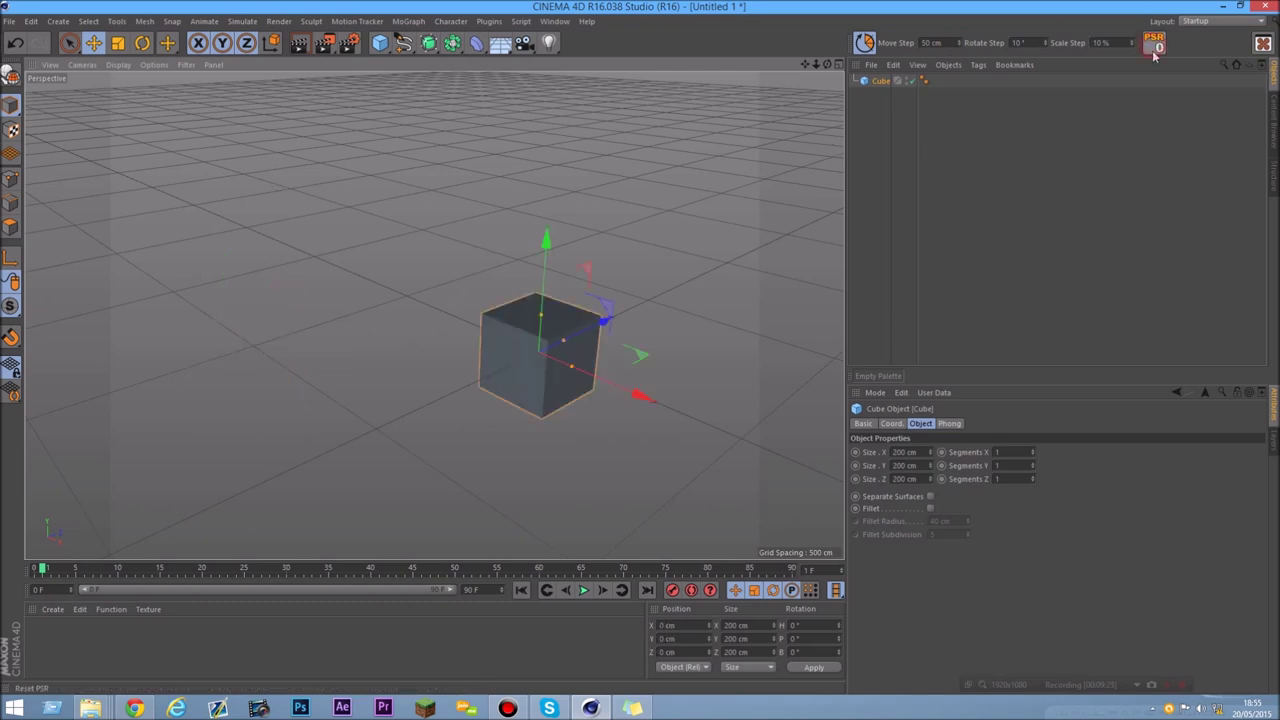
left_click_drag(858, 62, 797, 96, "alt")
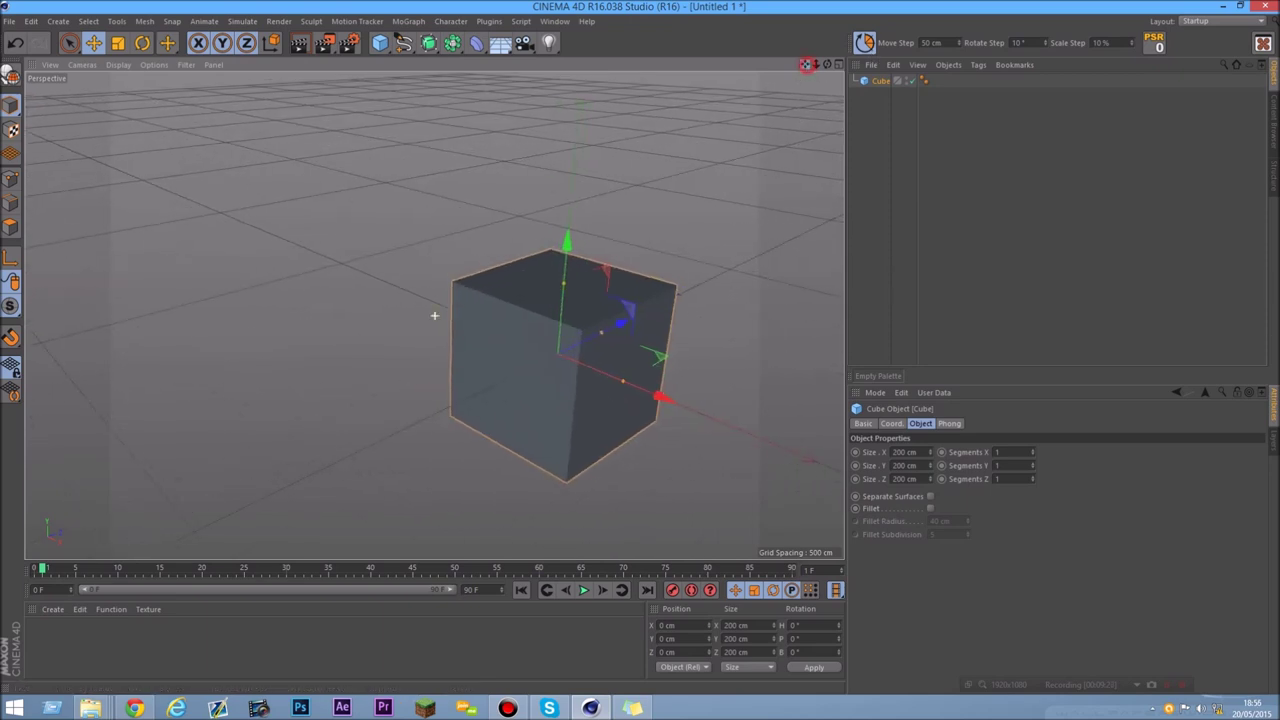
middle_click_drag(797, 96, 875, 231, "alt")
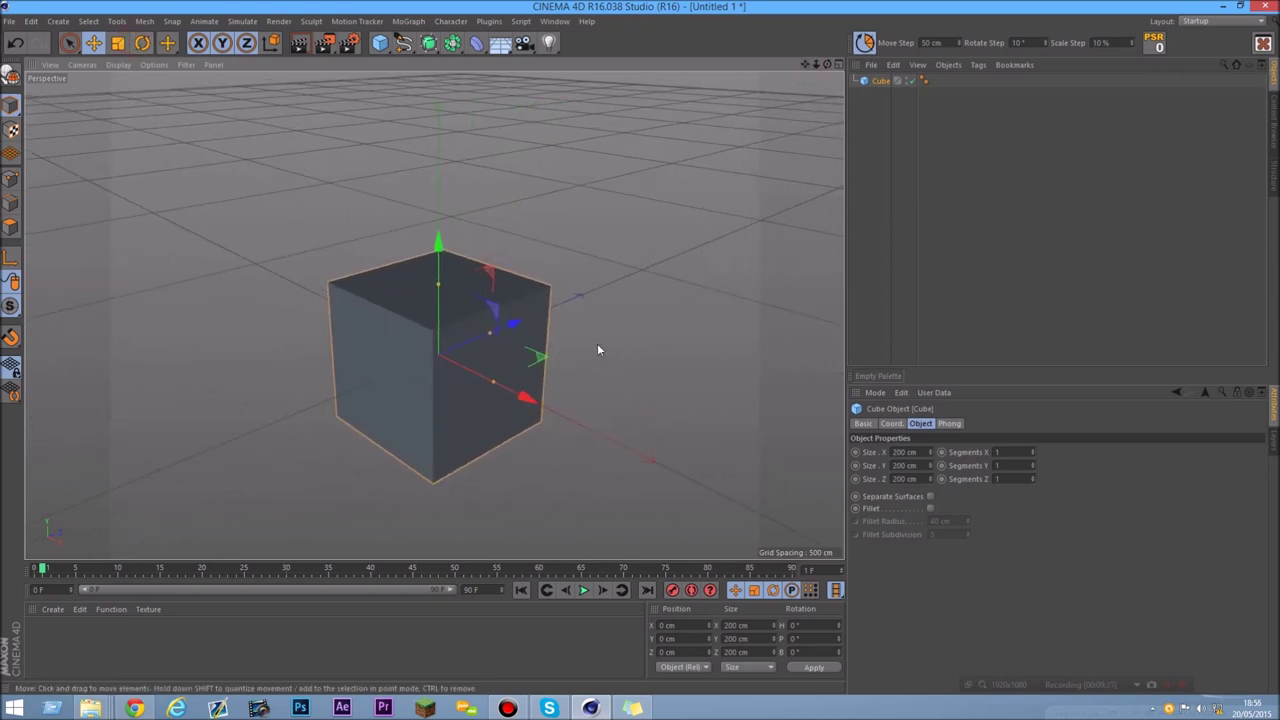
- Try rotating the cube to P -10° and B -20° with quantizing, and undo the rotation
left_click(142, 42)
left_click_drag(448, 349, 720, 194)
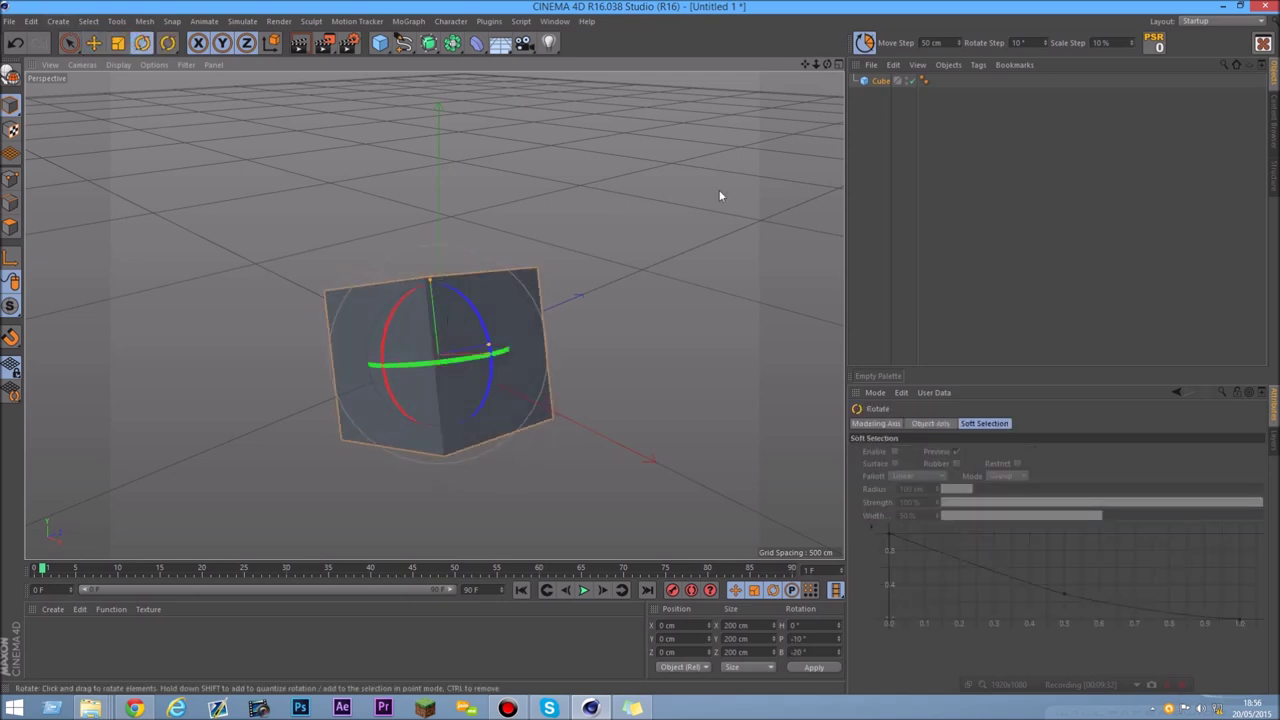
key("ctrl+z")
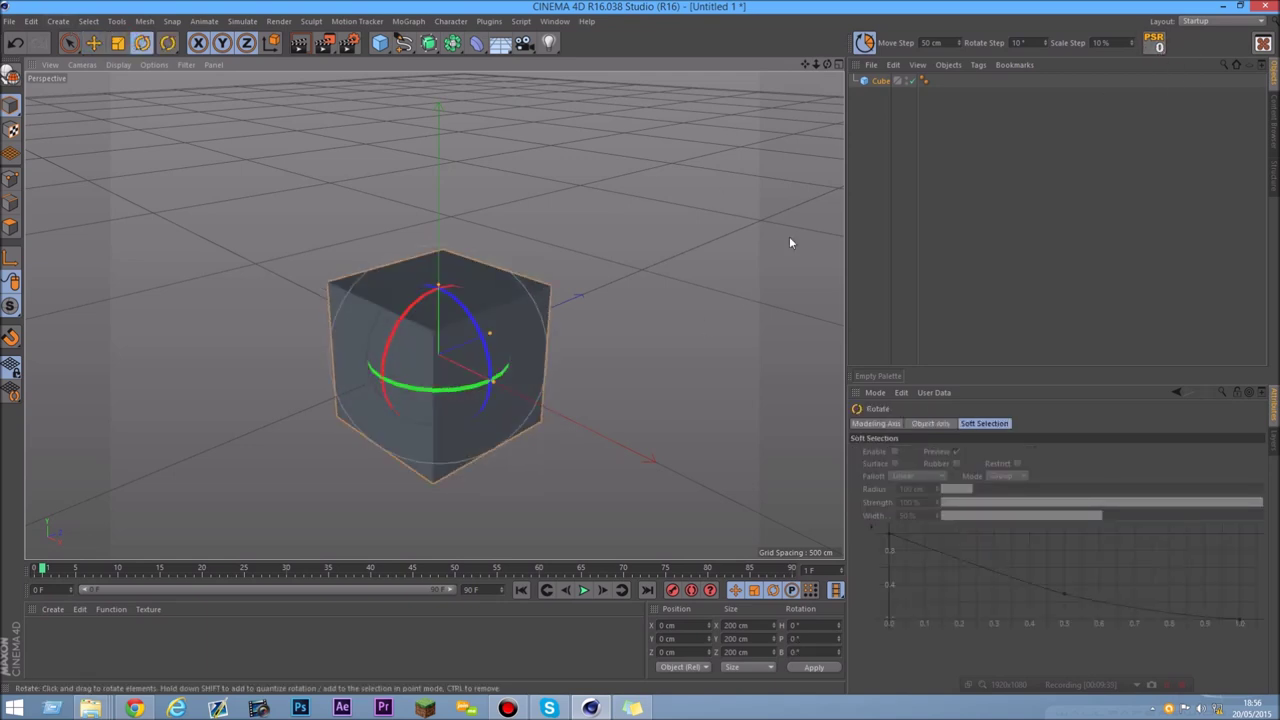
- Reselect the cube in the Object Manager and widen the object name column
left_click(869, 185)
left_click(881, 79)
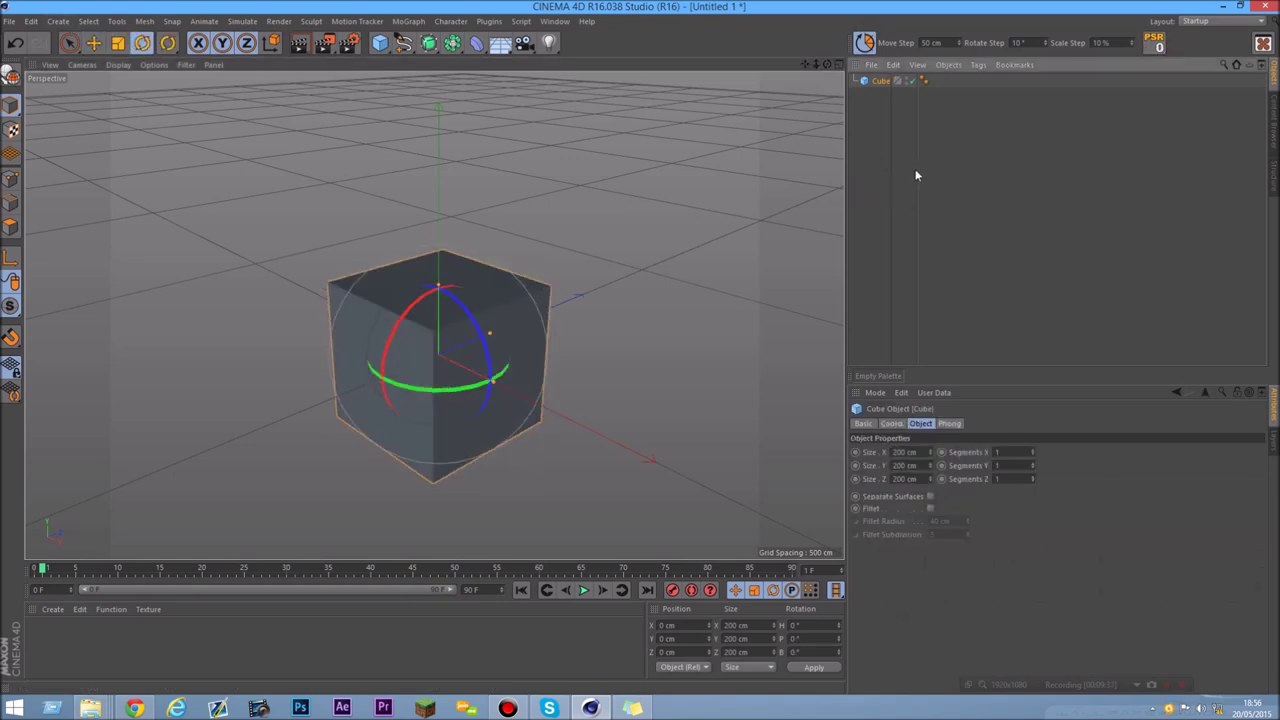
left_click_drag(916, 169, 996, 162)
- Open the Customize Commands manager and move its window off the cube, just below the custom palette
key("shift+F12")
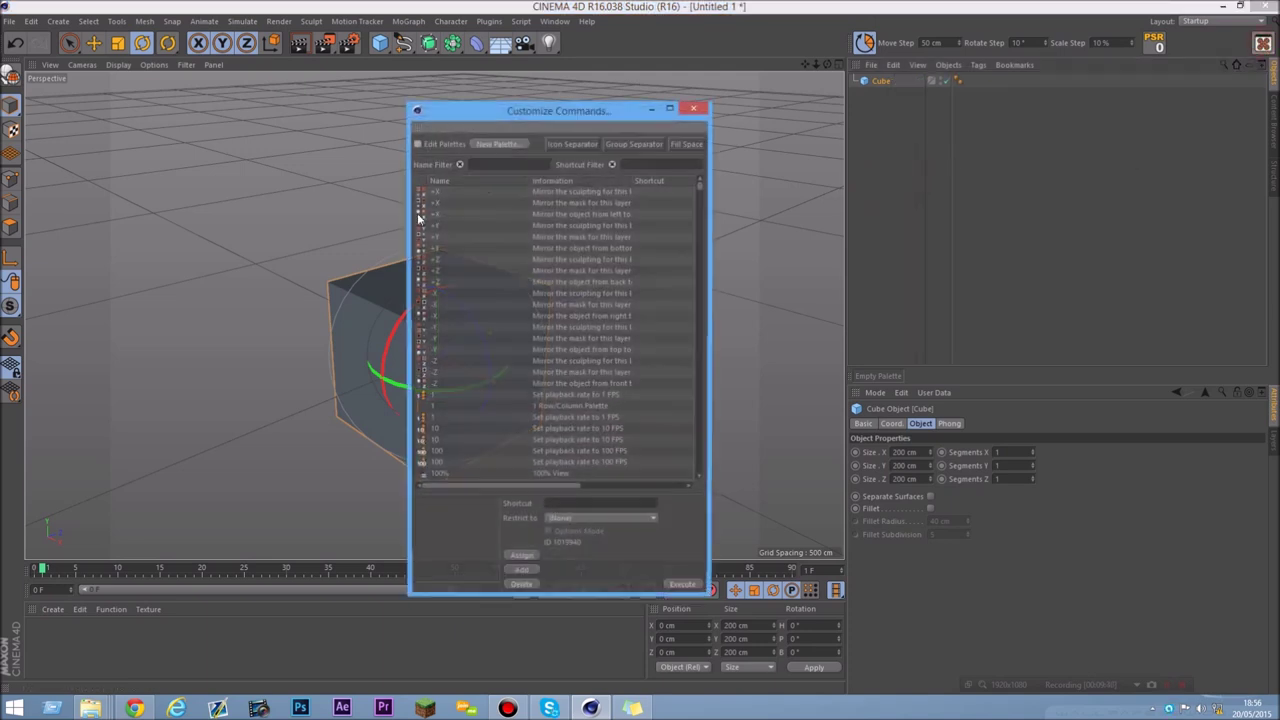
left_click(510, 166)
left_click_drag(545, 115, 872, 151)
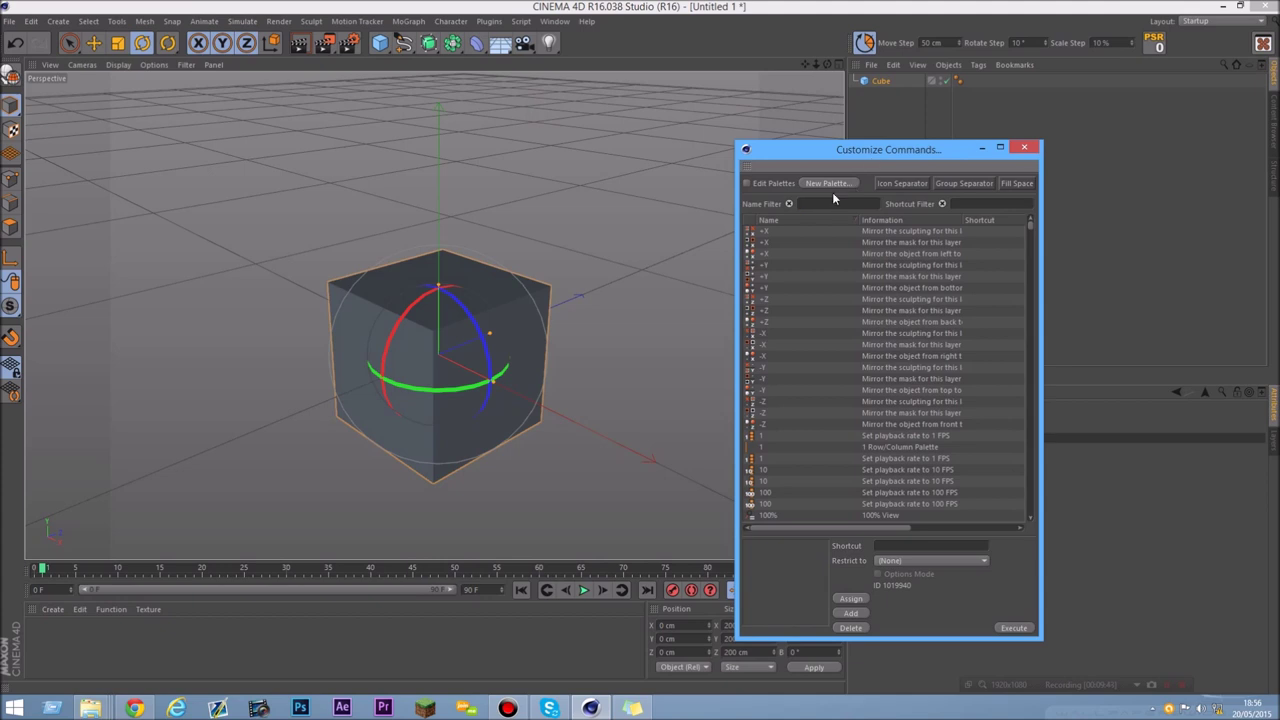
left_click_drag(828, 163, 863, 155)
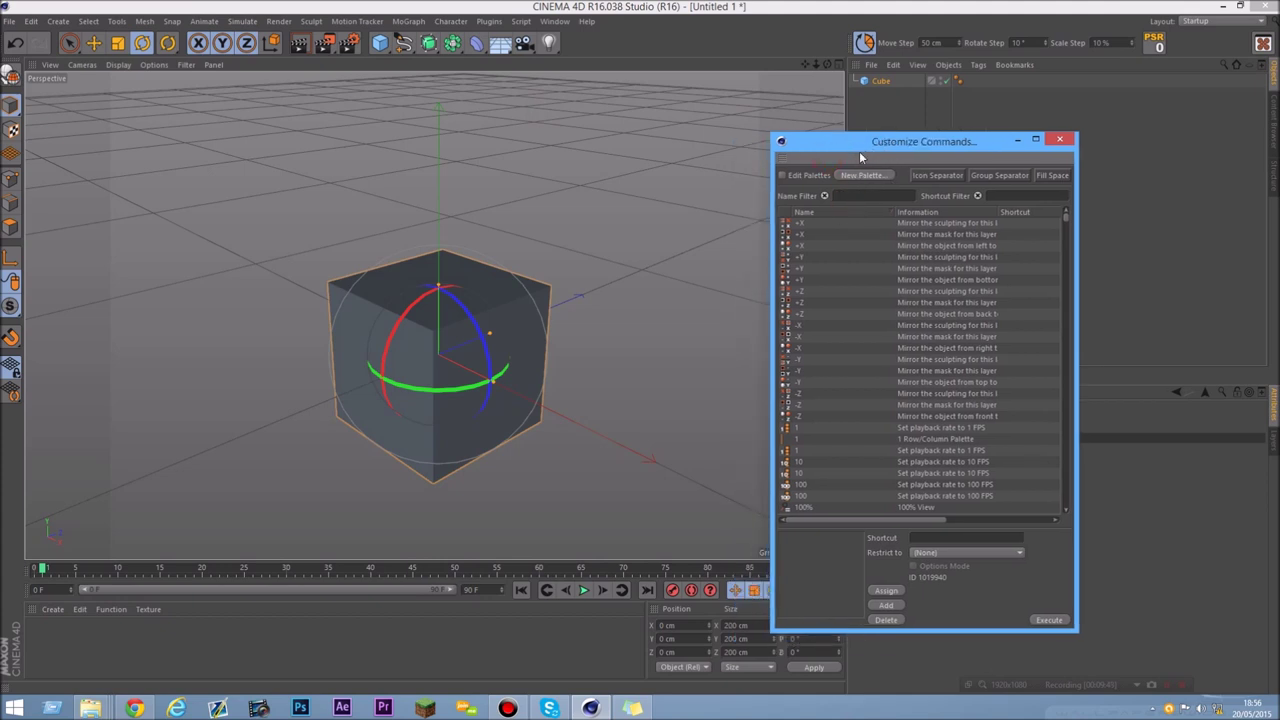
left_click_drag(863, 145, 897, 134)
- Filter the commands by "fre", add Freeze Transformation to the palette beside Reset PSR and close the manager
left_click(884, 187)
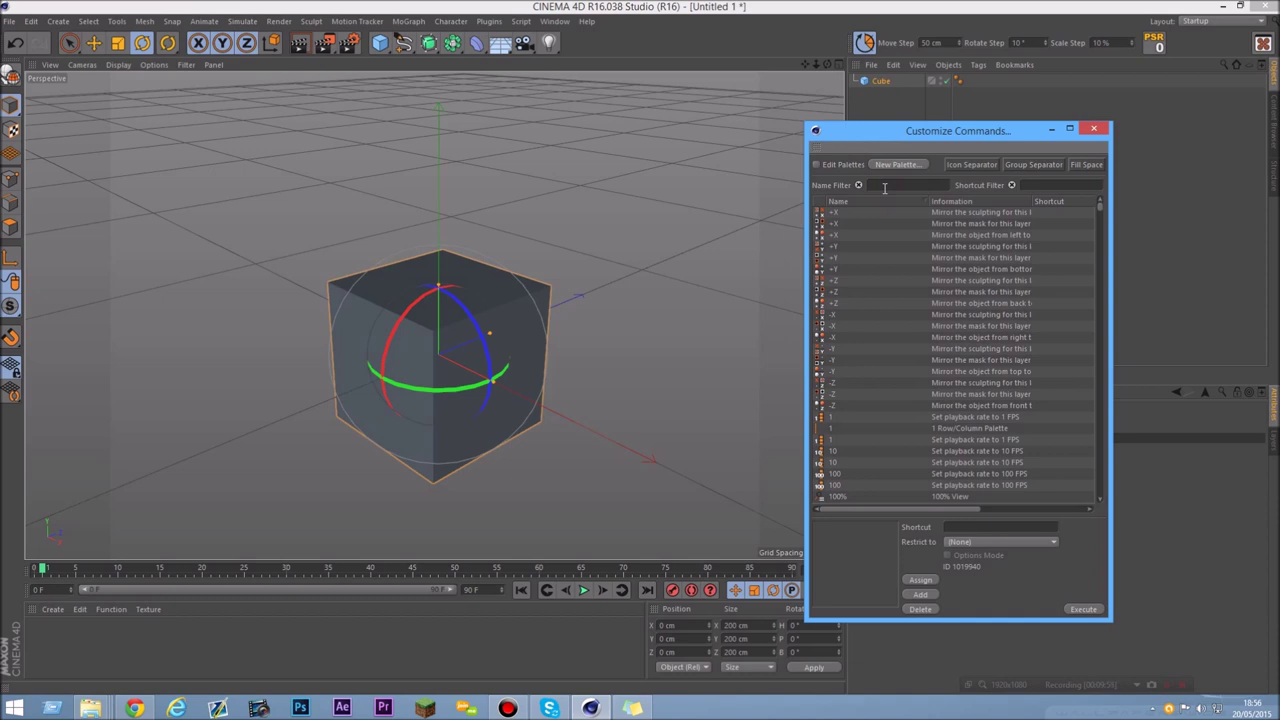
type("fre")
left_click_drag(856, 258, 1160, 44)
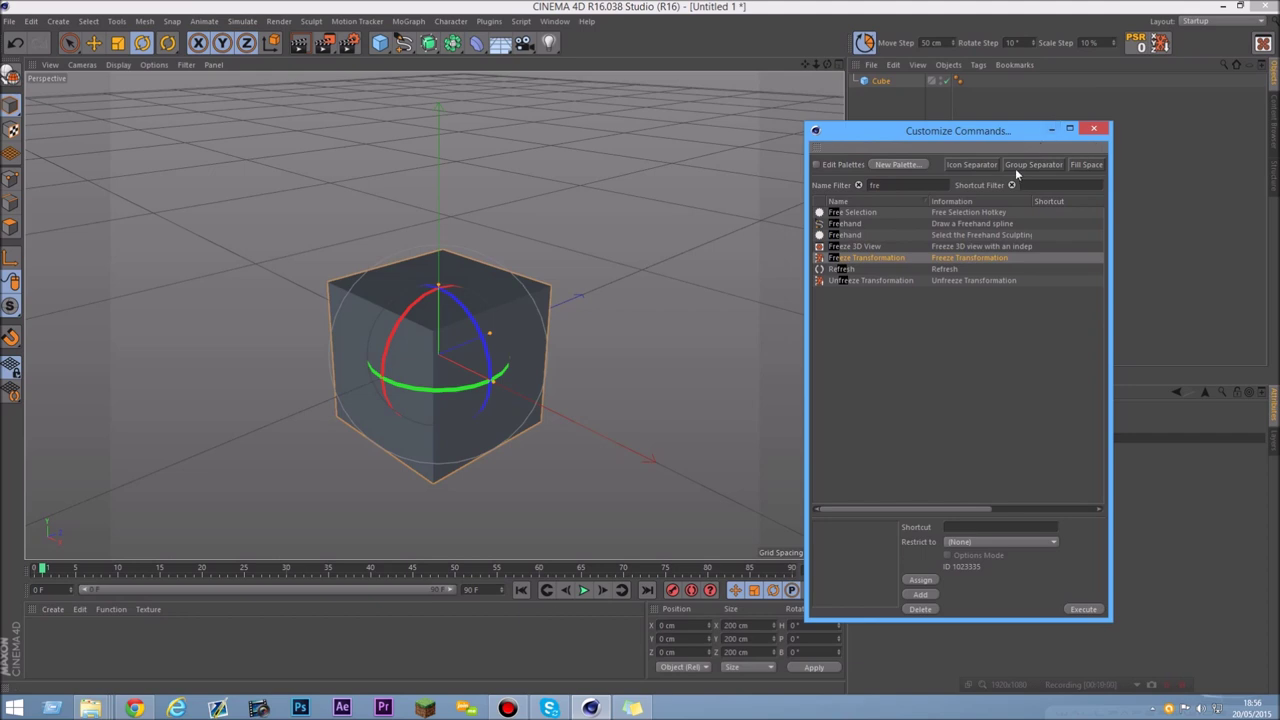
left_click(1106, 130)
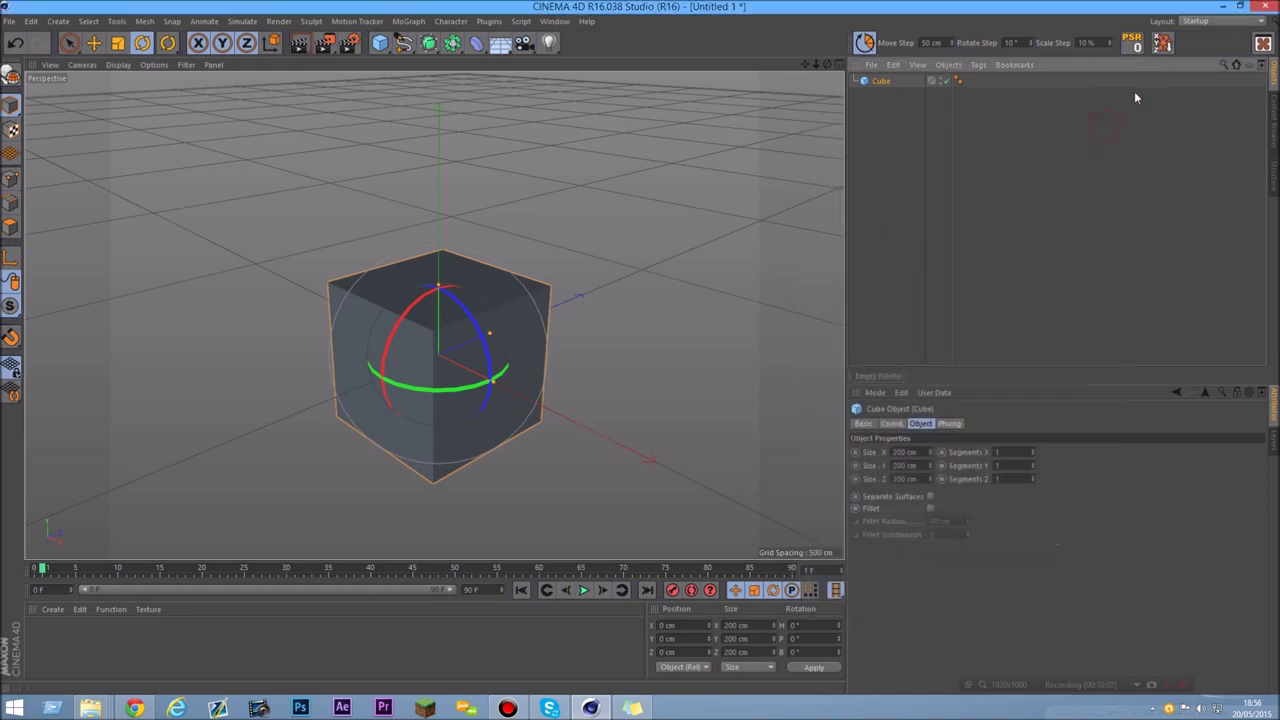
- Move the cube in quantized steps to X -250, Y 150, Z -150 cm
left_click(93, 43)
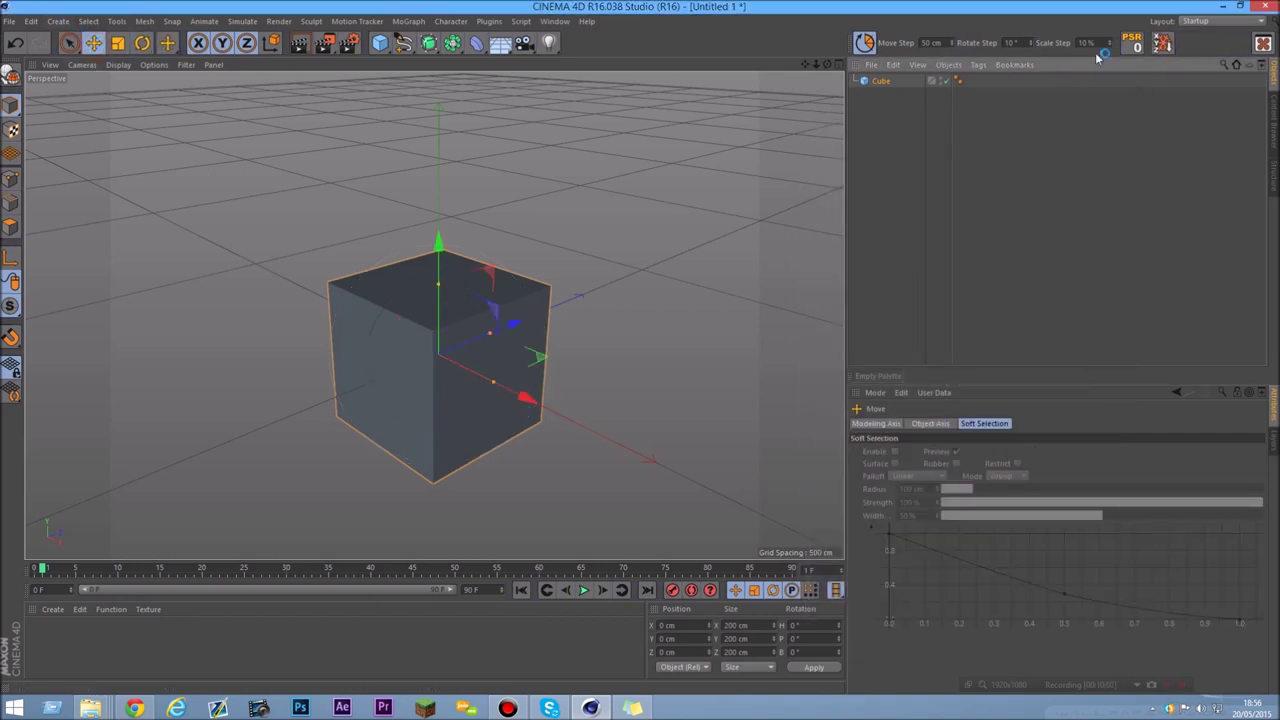
left_click_drag(580, 283, 378, 172)
scroll(824, 67, "down", 2)
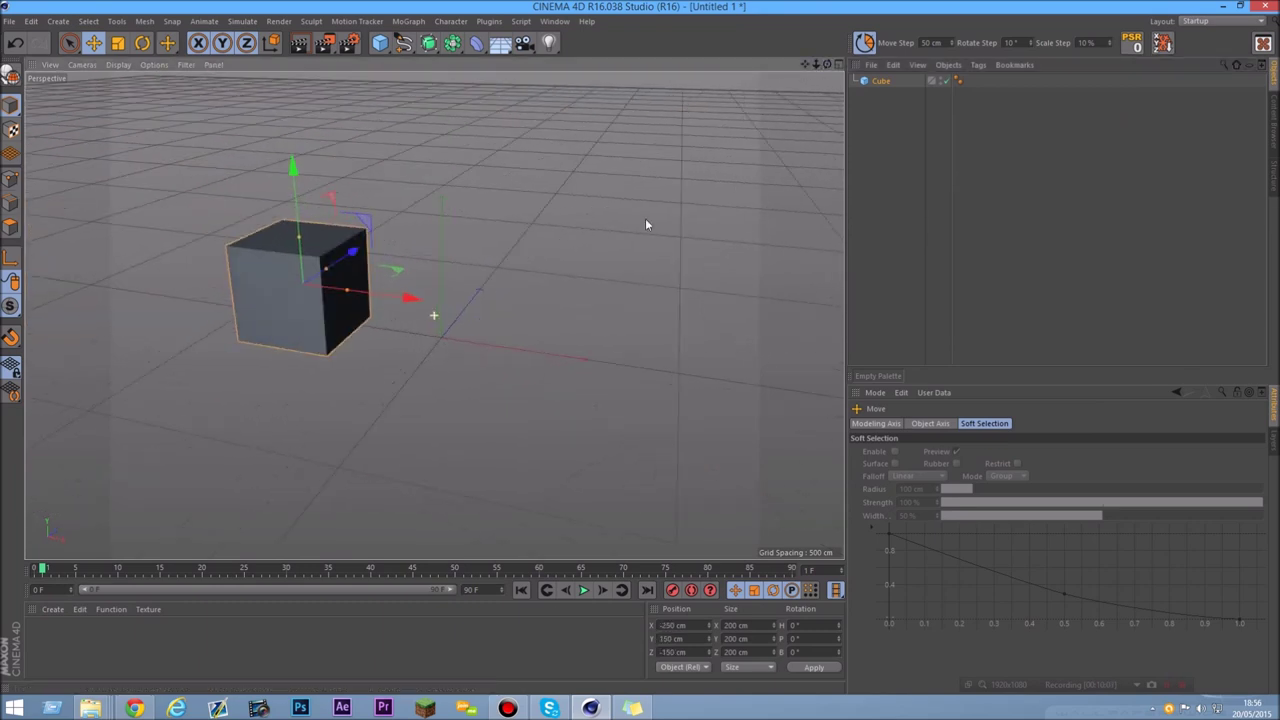
- Freeze the moved cube's transformation with the new palette command so its coordinates are zeroed in place
scroll(645, 218, "up", 6)
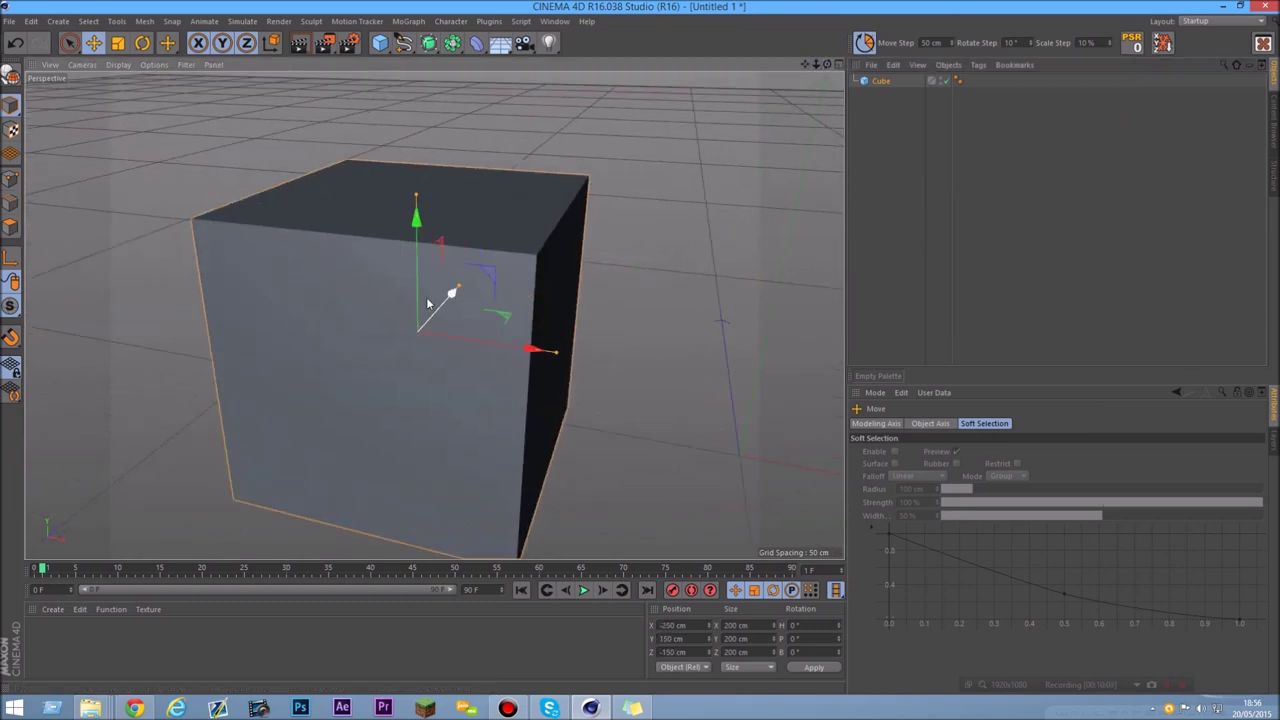
scroll(427, 303, "down", 6)
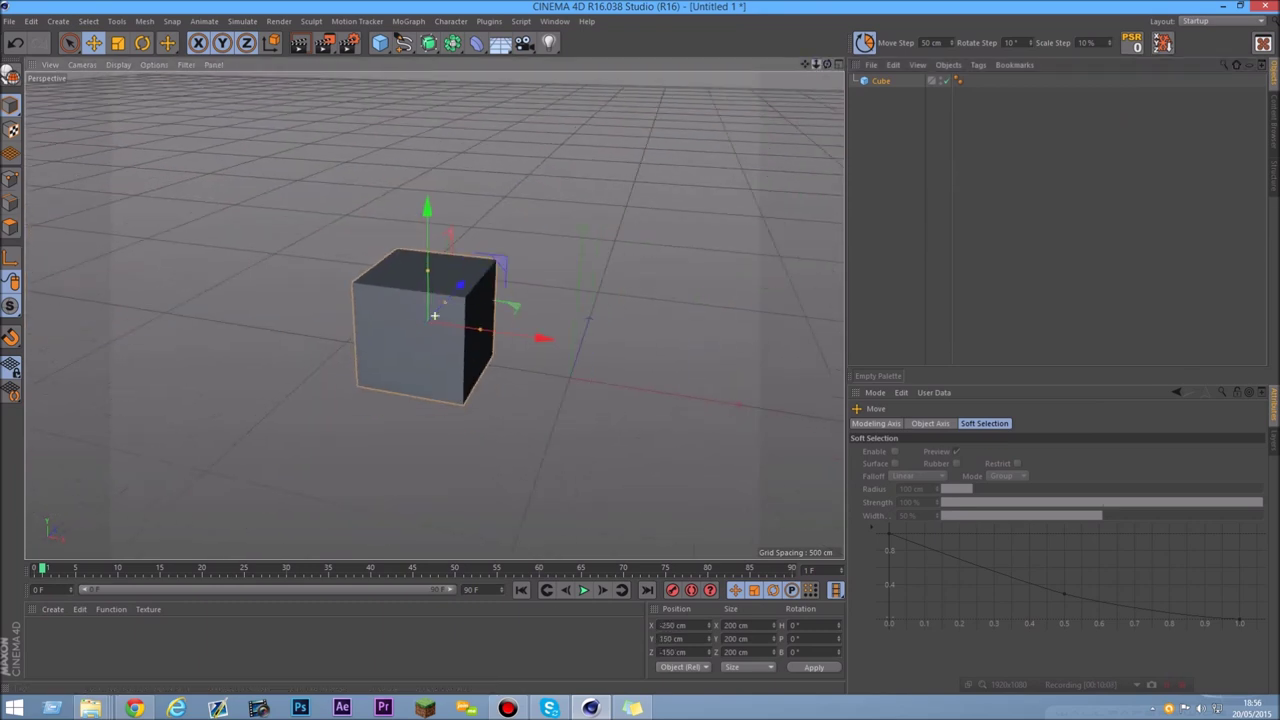
scroll(450, 385, "up", 2)
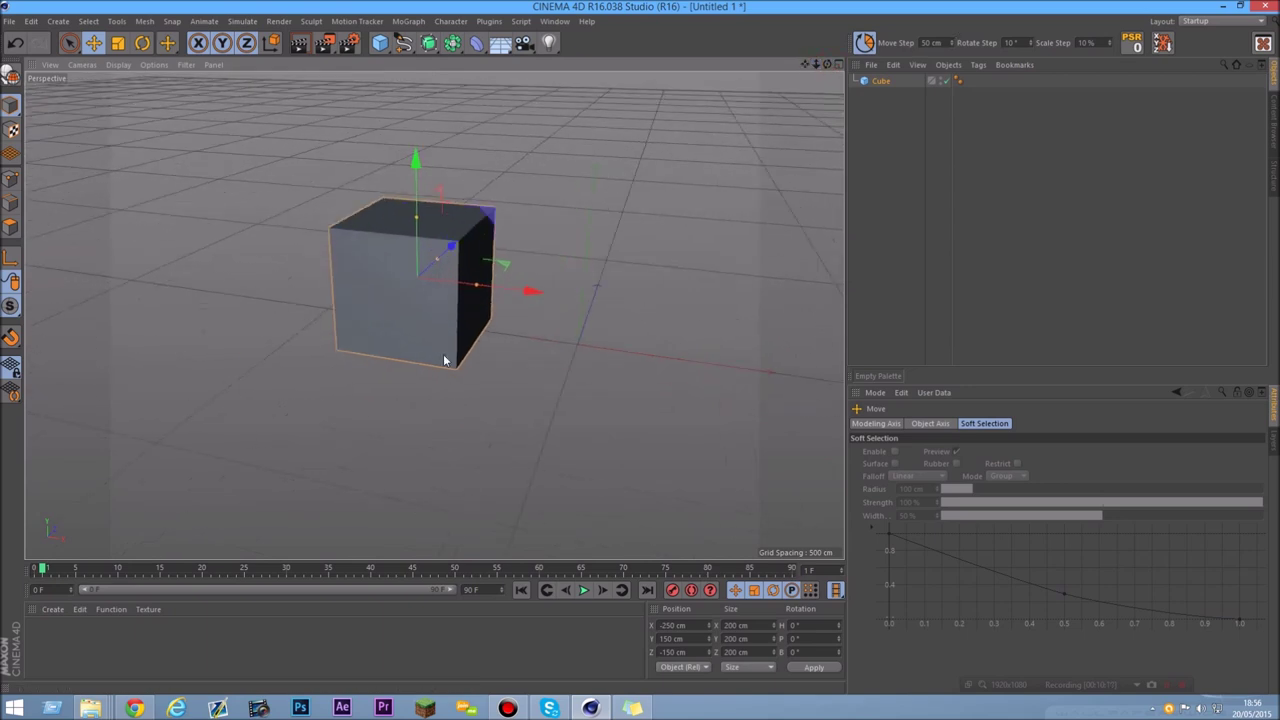
left_click_drag(827, 65, 830, 70)
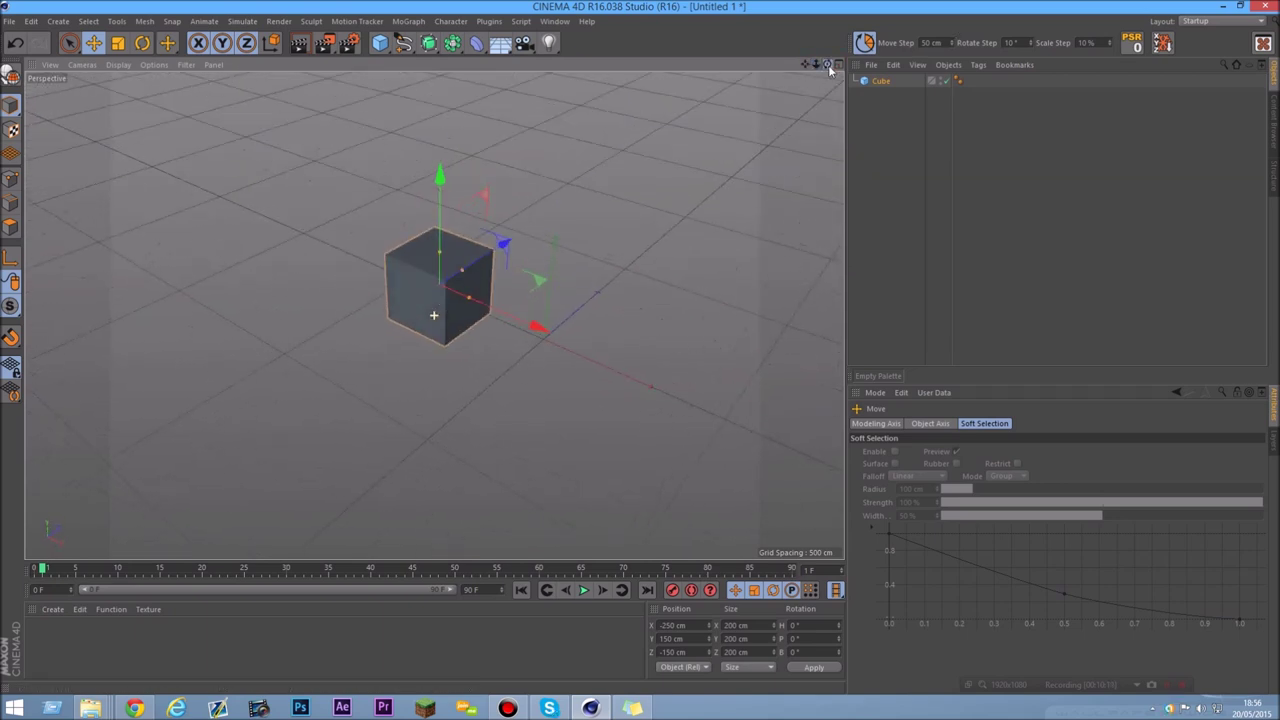
left_click(1161, 46)
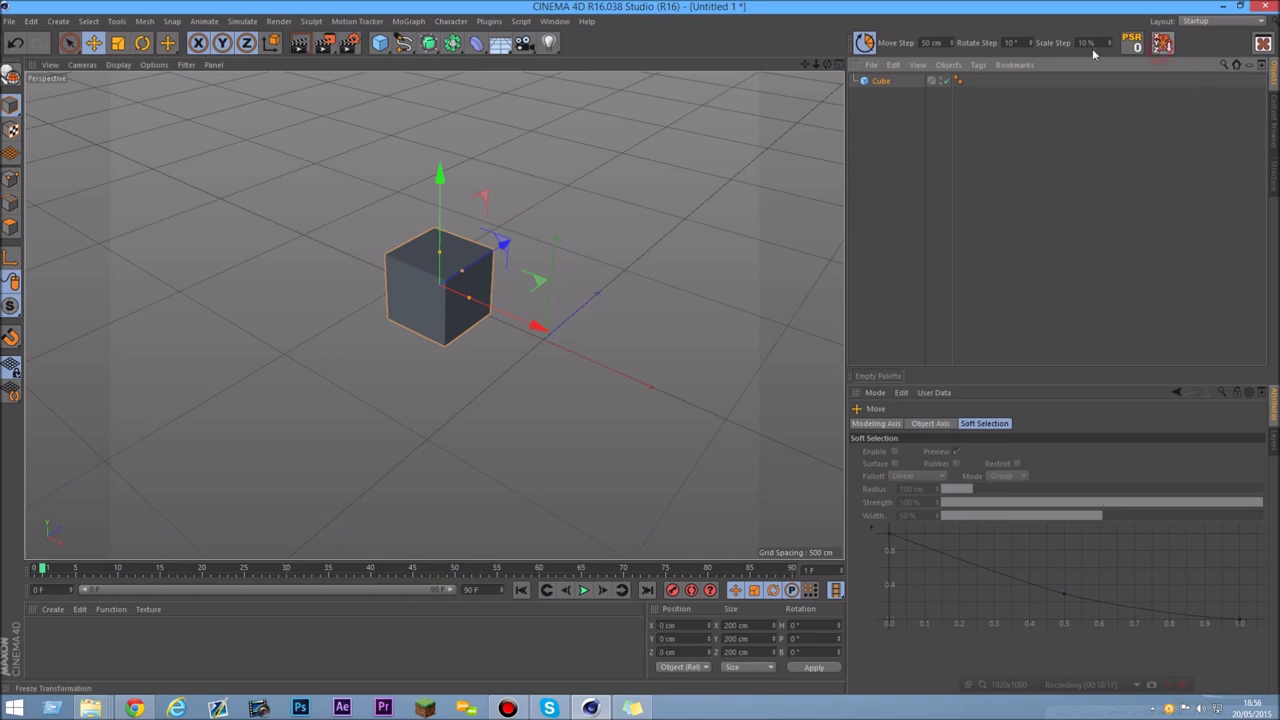
- Move the cube to X -850, Y -200 cm and return it to its frozen position with Reset PSR
left_click_drag(565, 230, 320, 165)
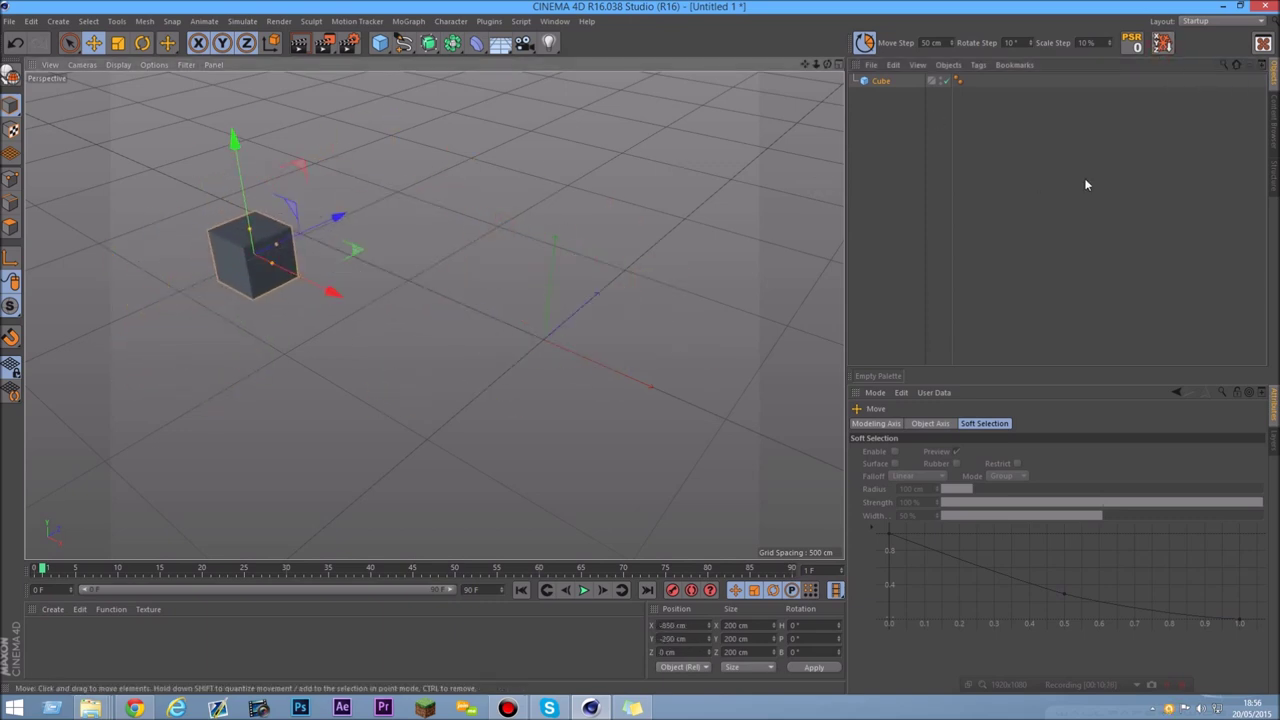
left_click(1136, 42)
scroll(334, 323, "up", 5)
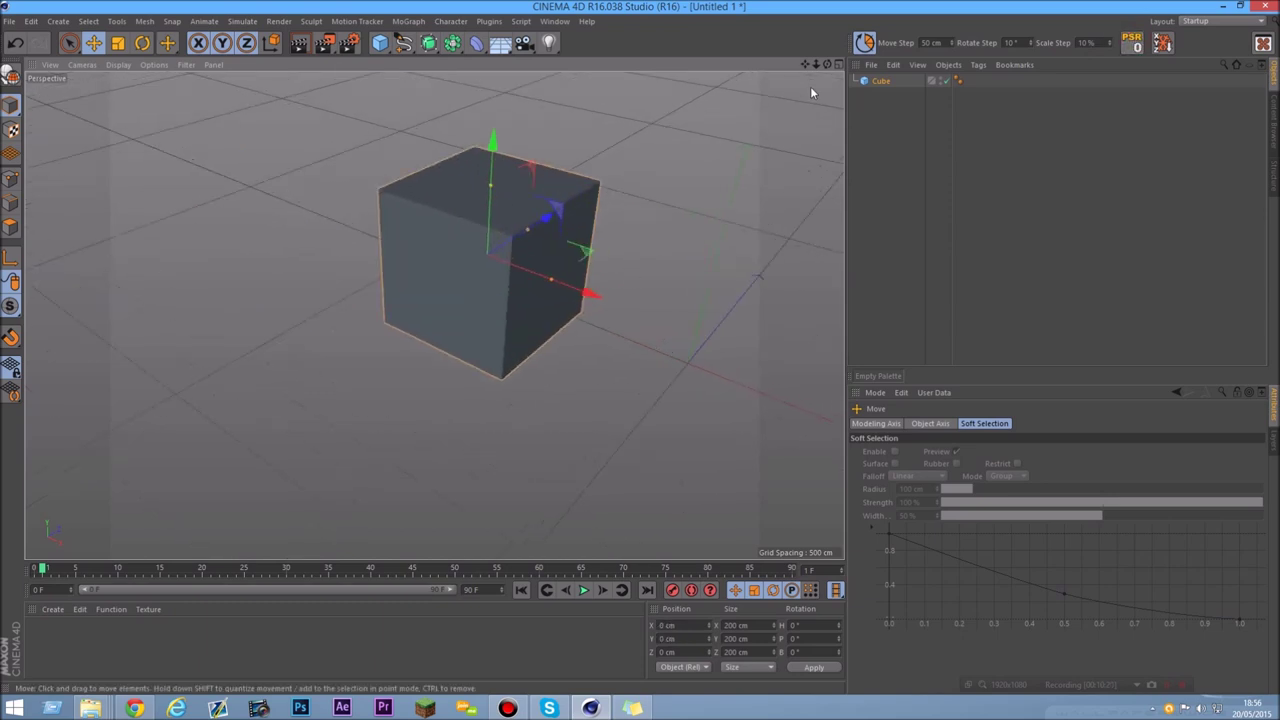
scroll(433, 315, "down", 6)
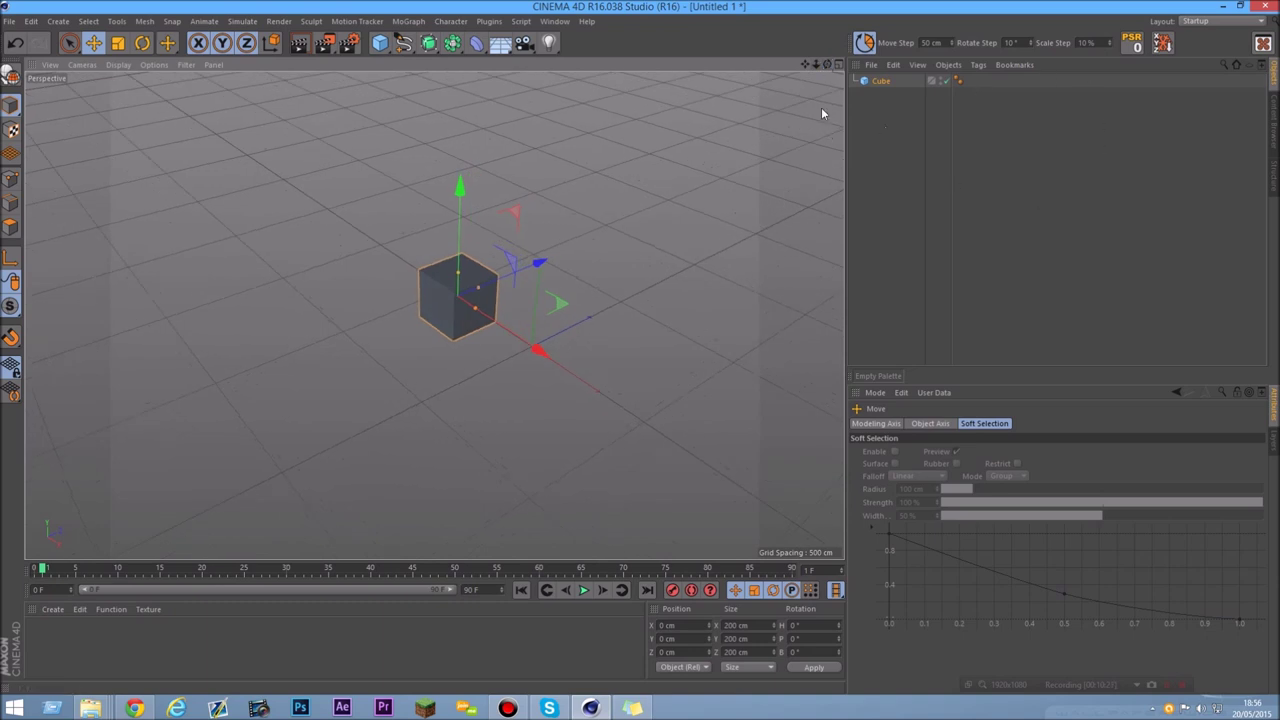
- Delete the cube from the scene
left_click(882, 145)
key("Delete")
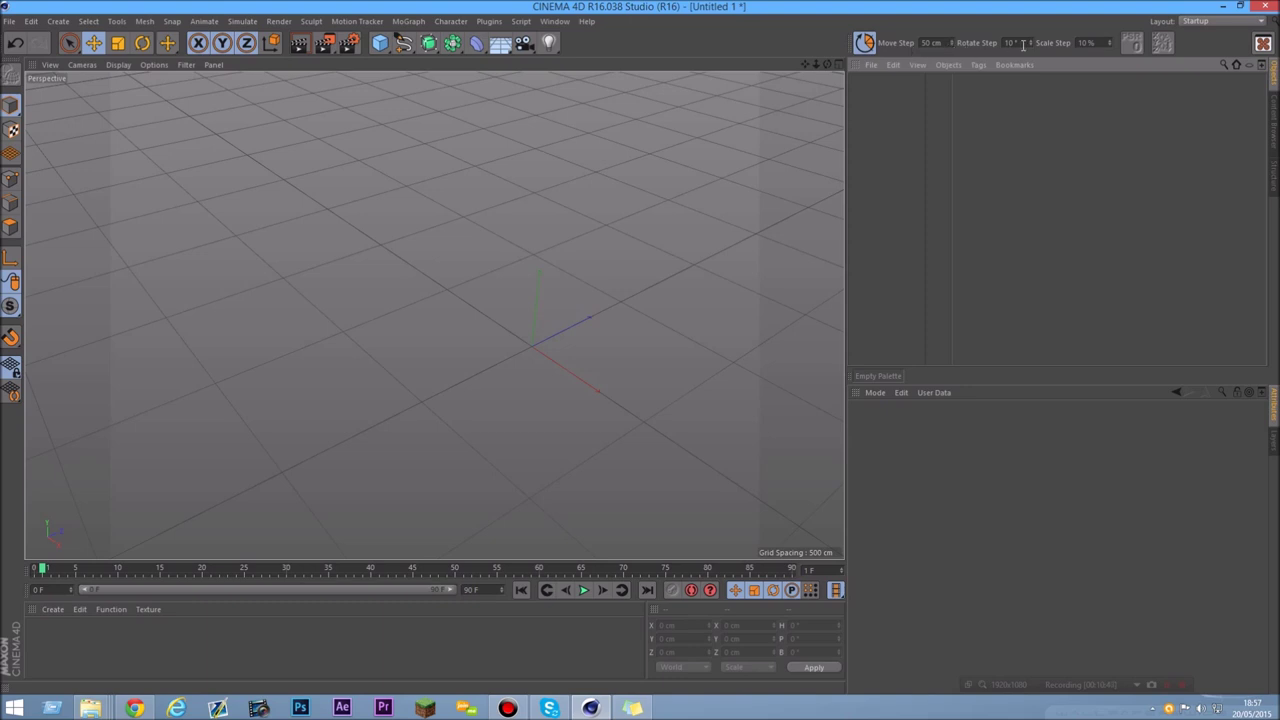
- Save the current customized interface as the startup layout
left_click(556, 22)
mouse_move(578, 45)
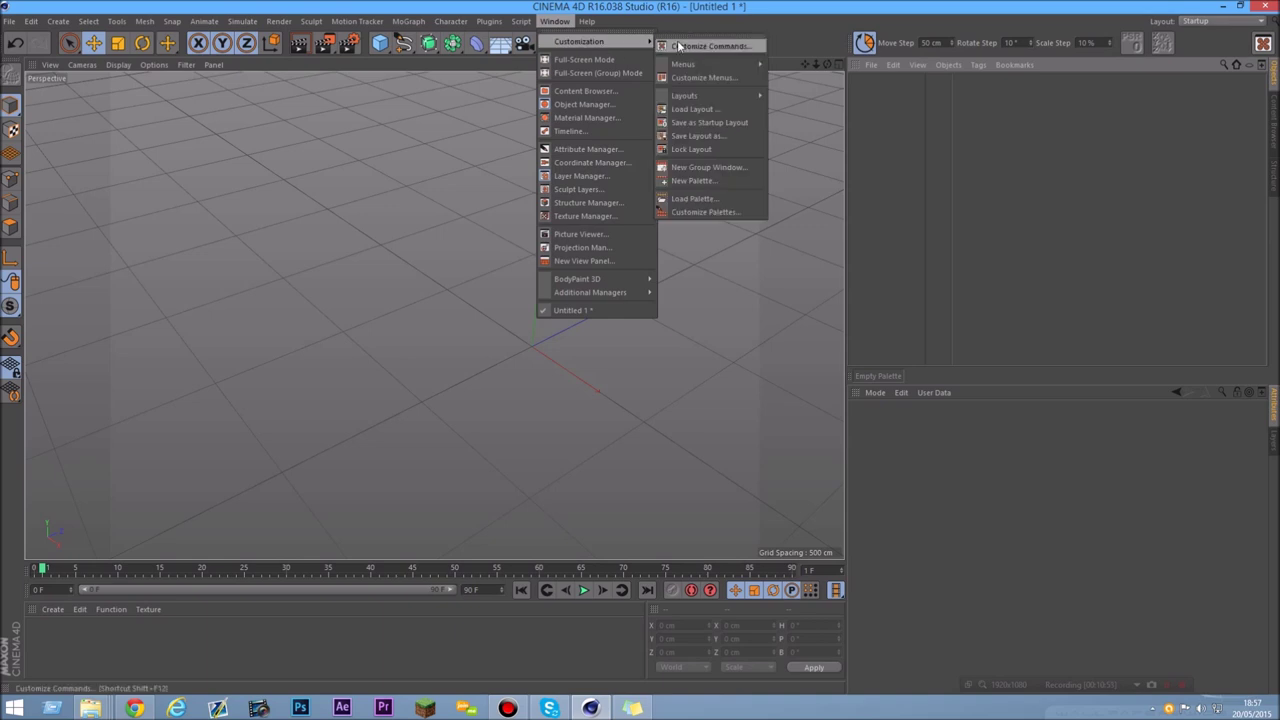
mouse_move(684, 96)
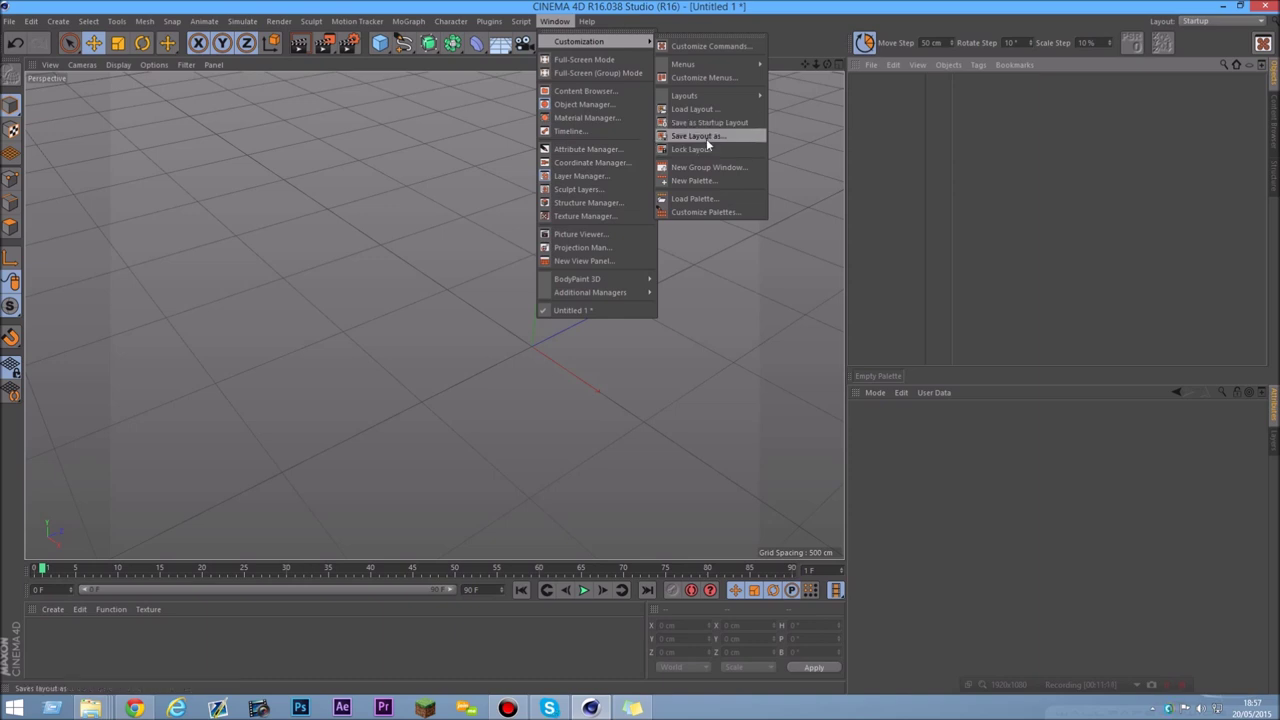
left_click(1206, 28)
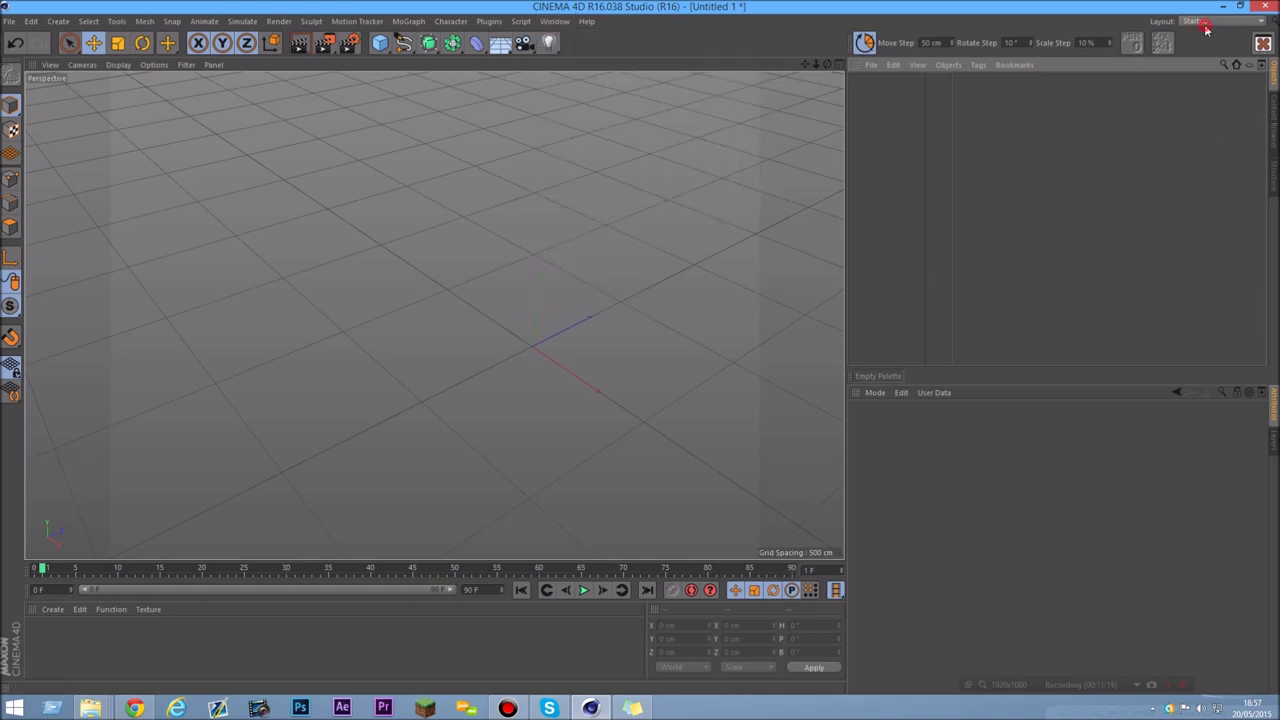
left_click(1205, 23)
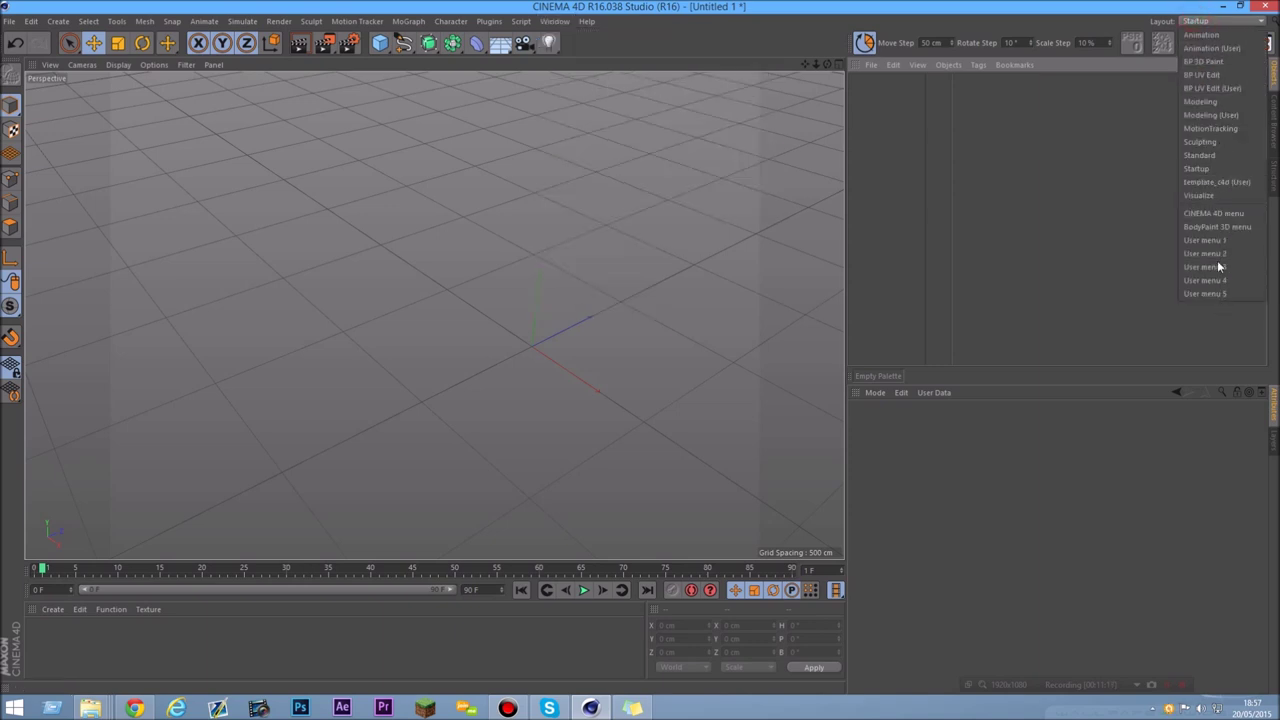
left_click(555, 21)
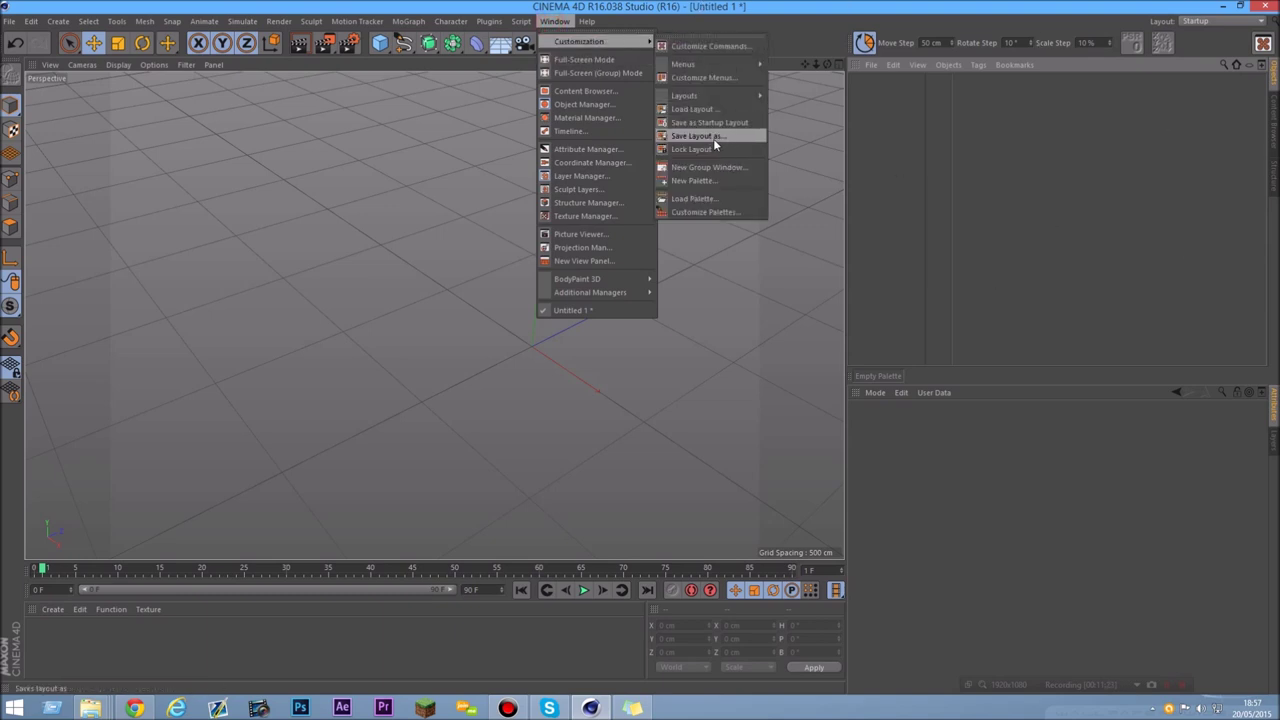
left_click(721, 122)
left_click(586, 21)
- Load the saved Startup (User) layout
left_click(1228, 22)
left_click(1222, 21)
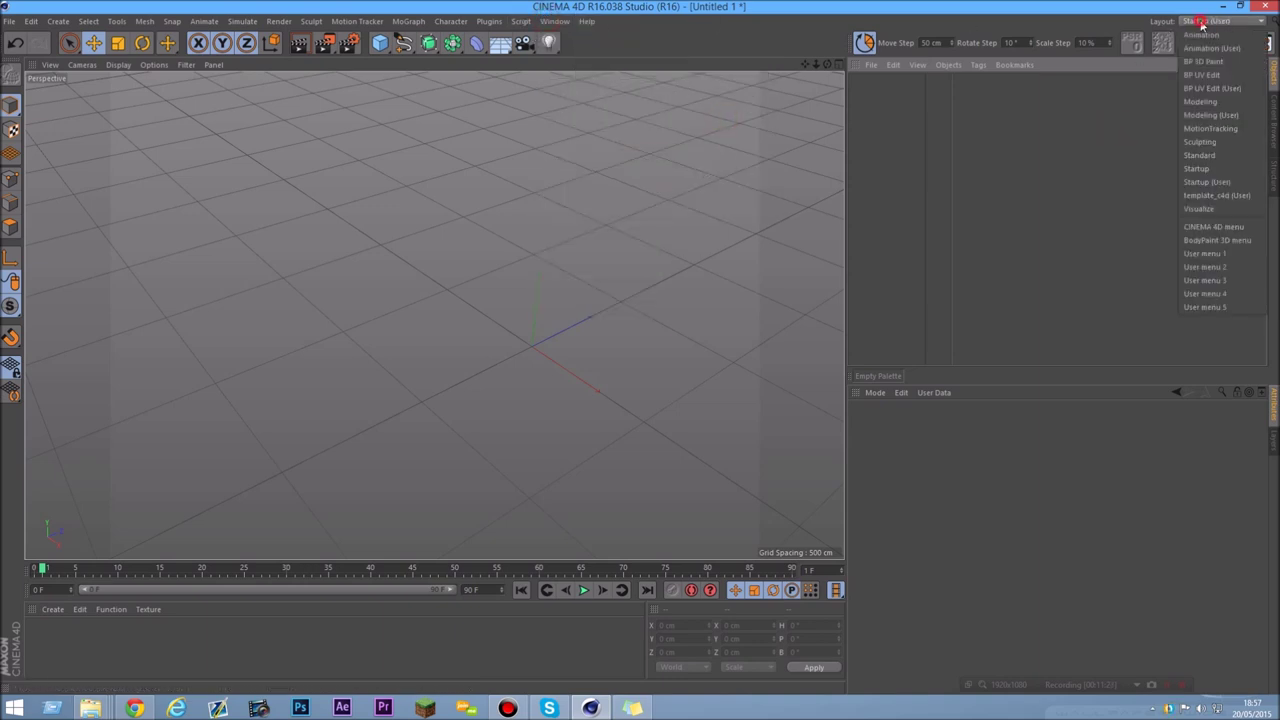
left_click(1211, 182)
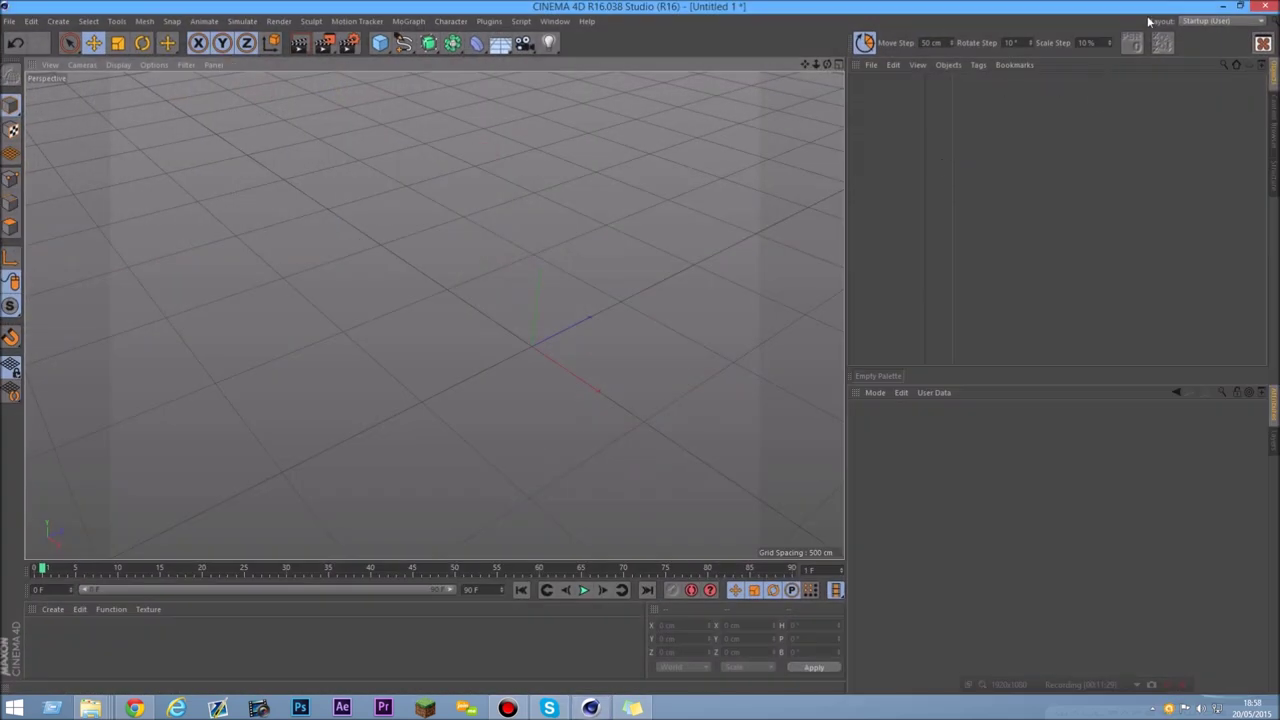
left_click(1204, 25)
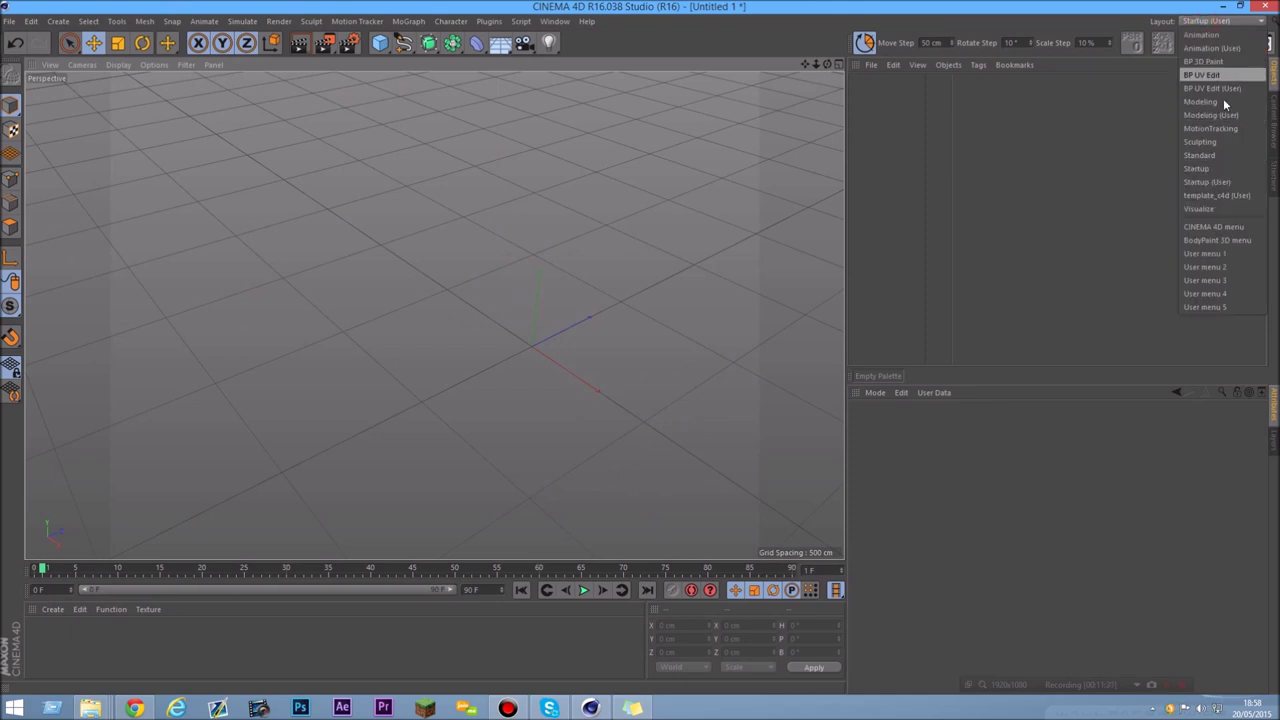
left_click(1189, 183)
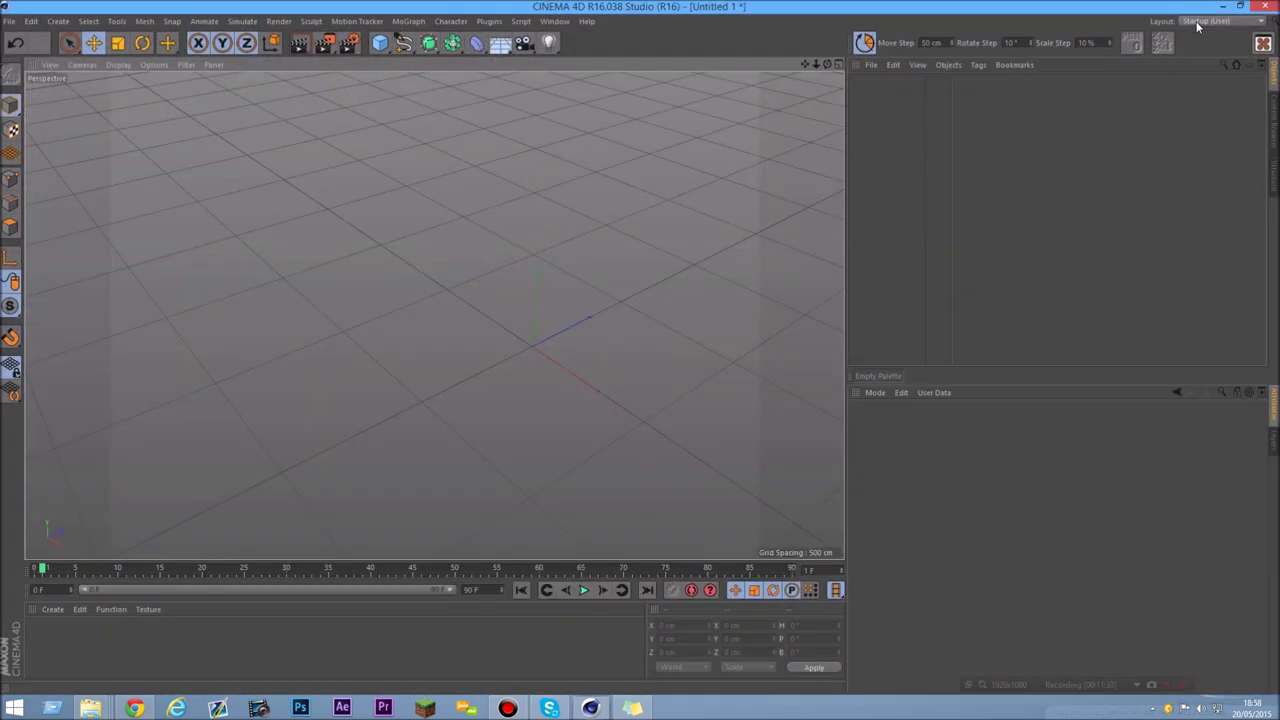
- Load the template_c4d (User) layout to look over its palettes and return to the Startup (User) layout
left_click(1198, 22)
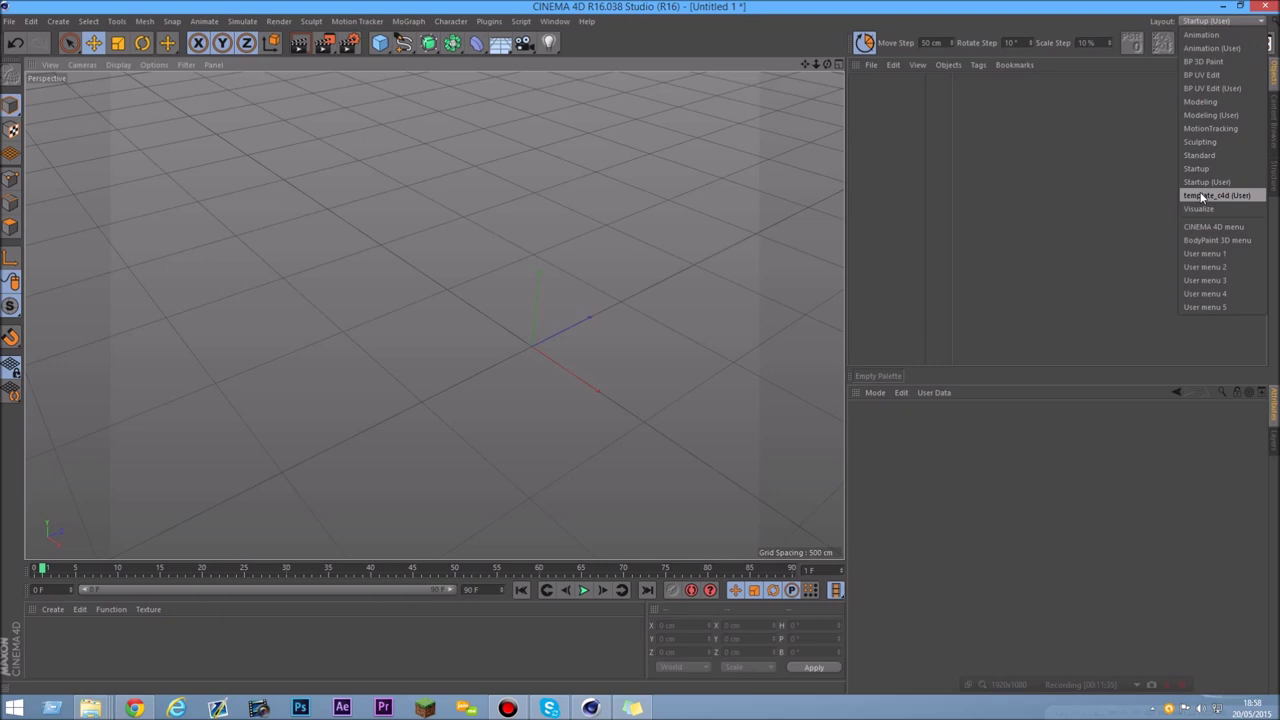
left_click(1203, 196)
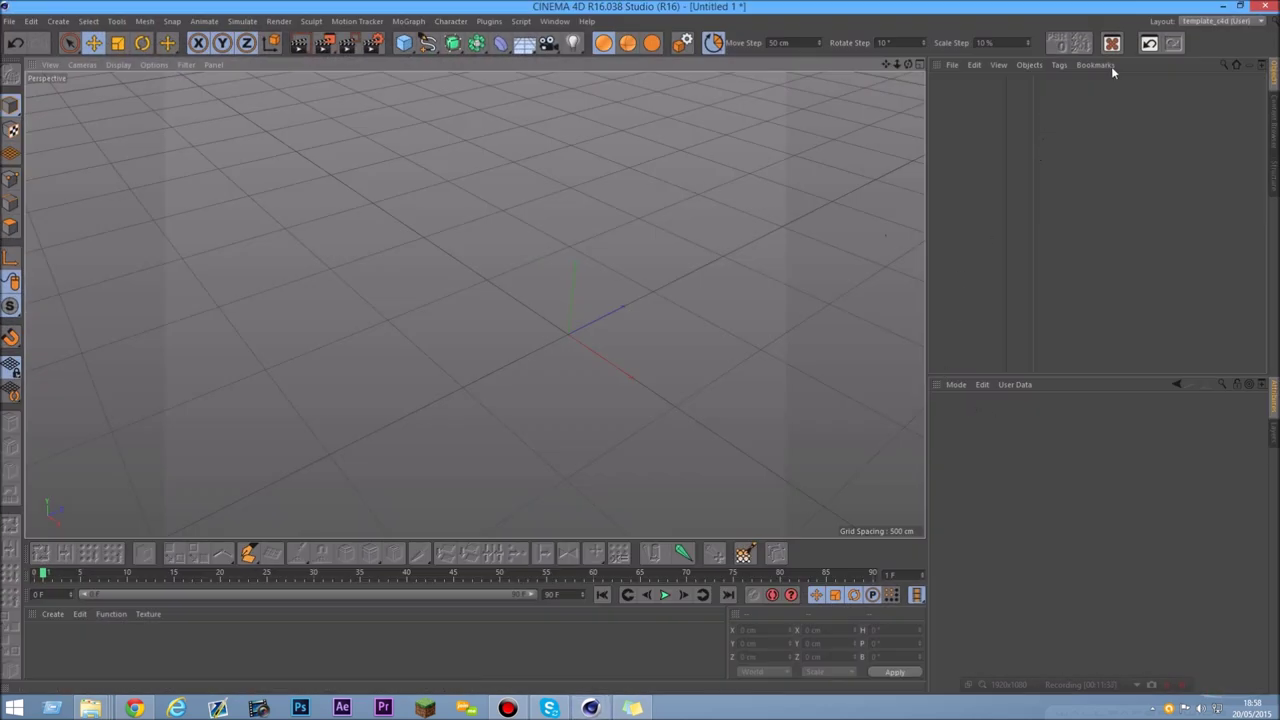
left_click_drag(896, 63, 474, 306)
left_click(1220, 21)
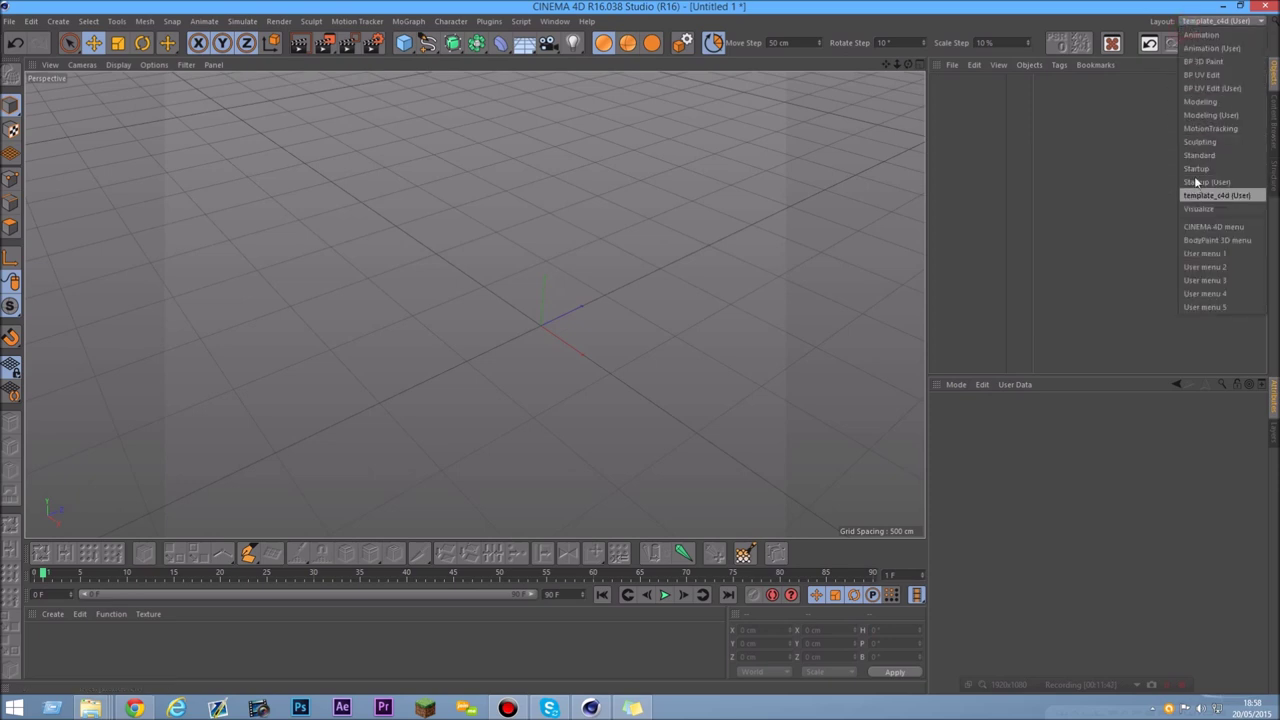
left_click(1092, 282)
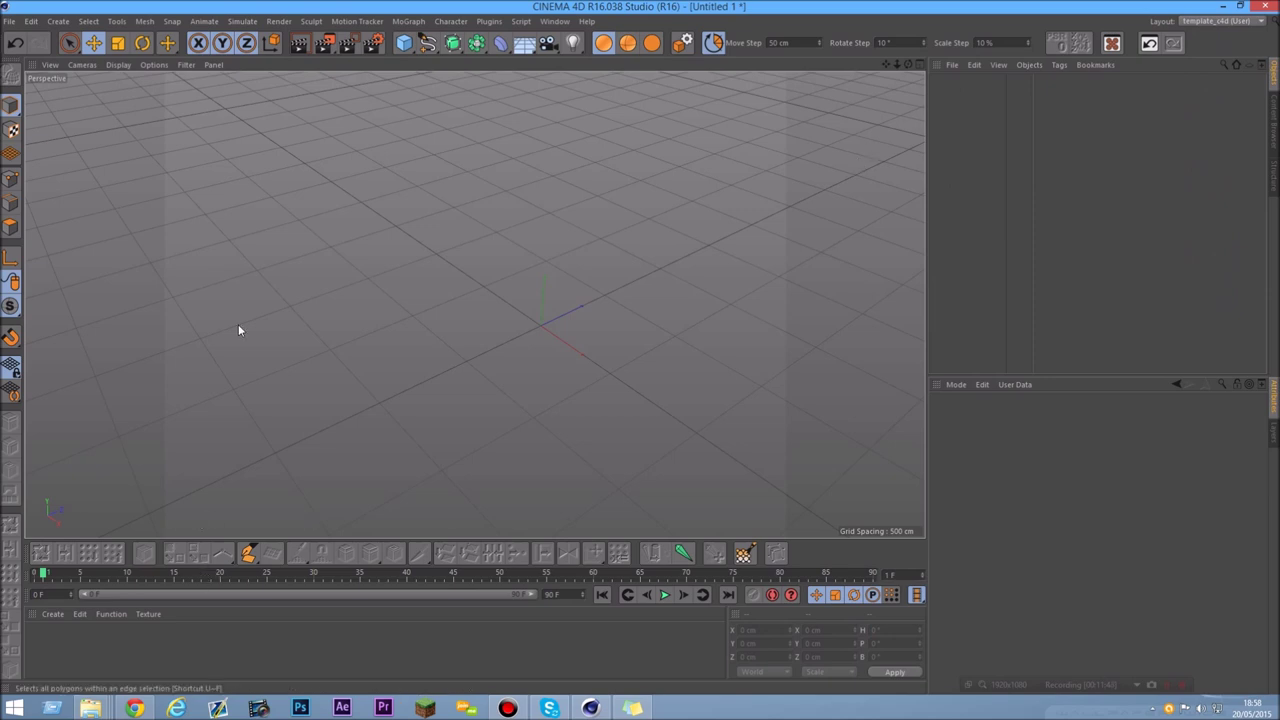
left_click(357, 21)
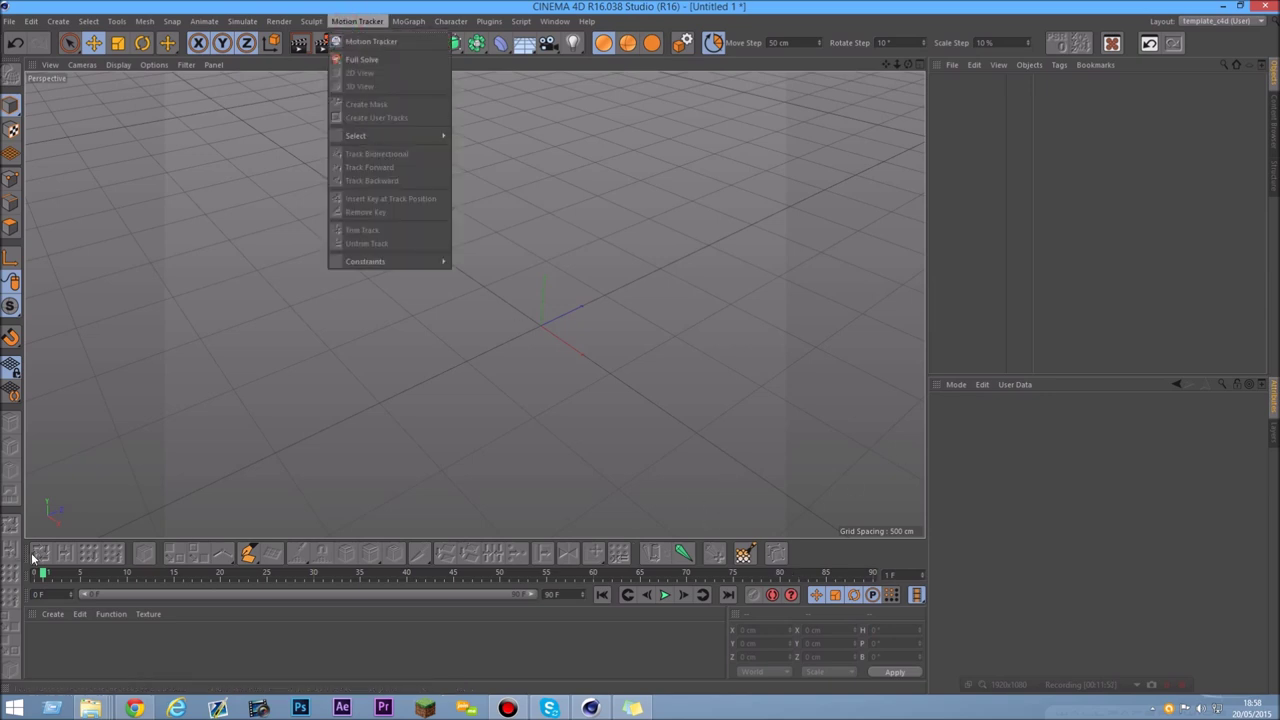
key("Escape")
left_click(1190, 22)
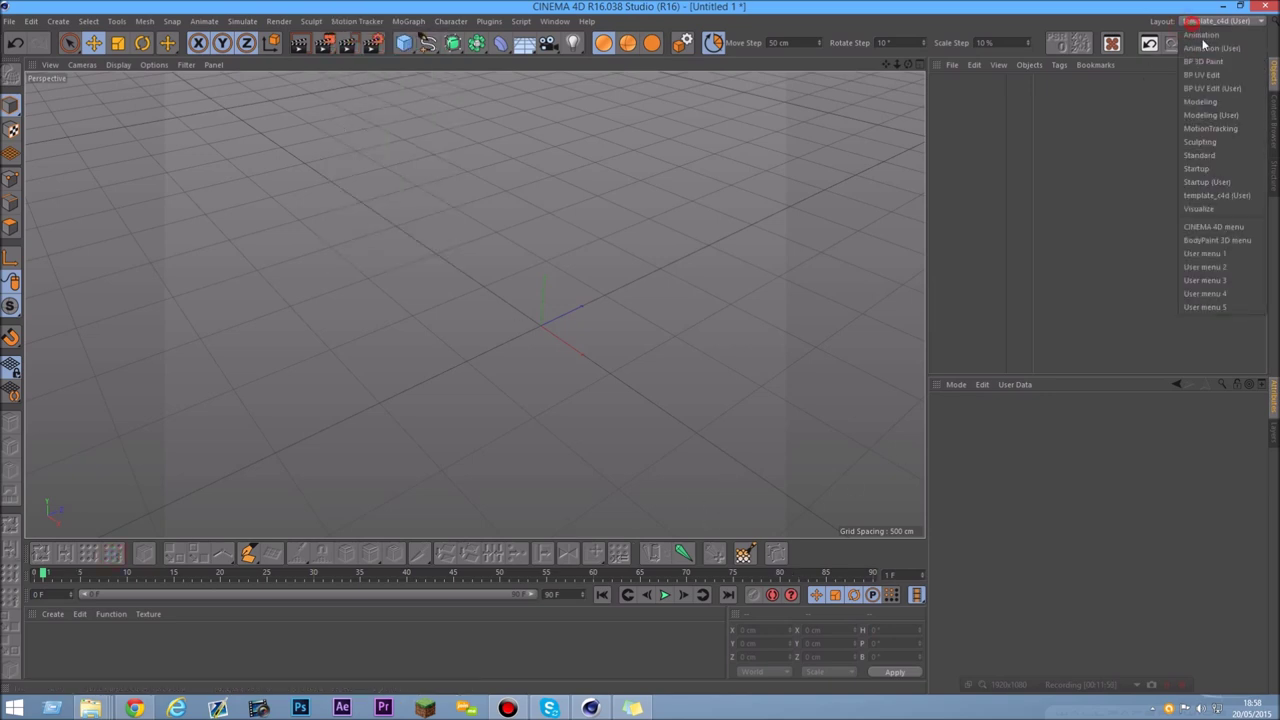
left_click(1205, 182)
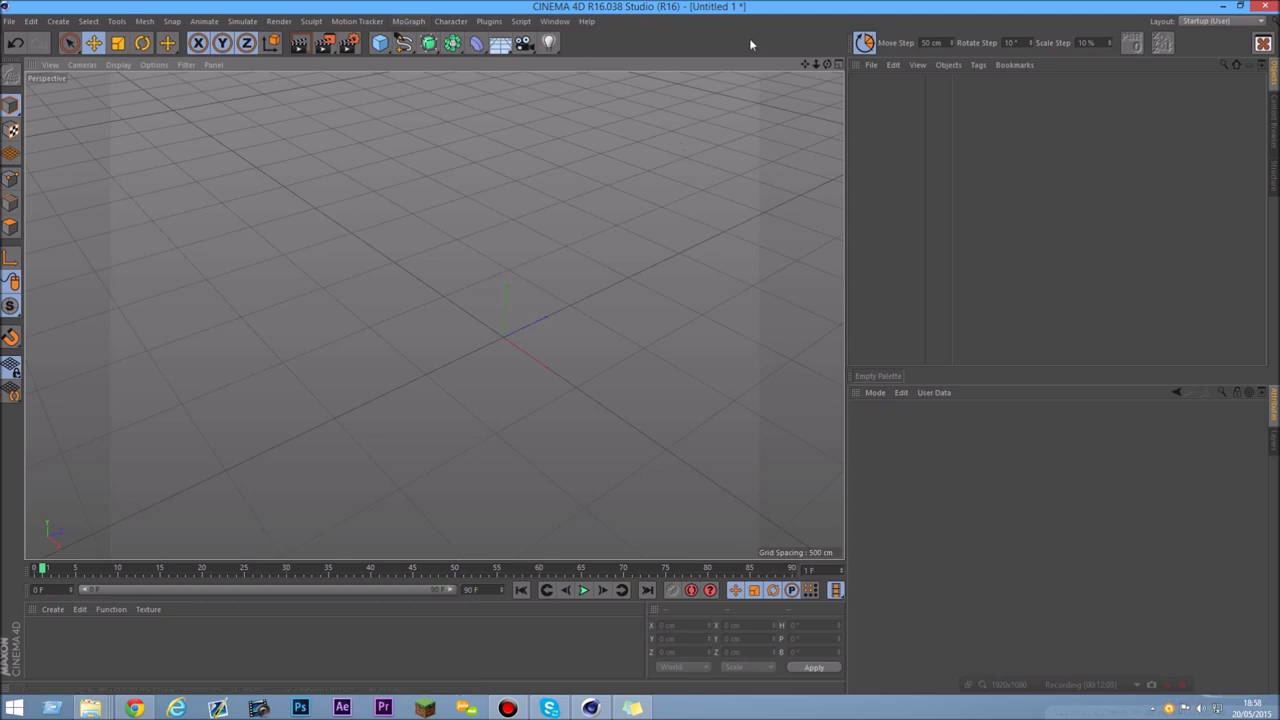
- Open the Preferences window and place it over the middle of the viewport
left_click(40, 22)
left_click(58, 21)
mouse_move(33, 22)
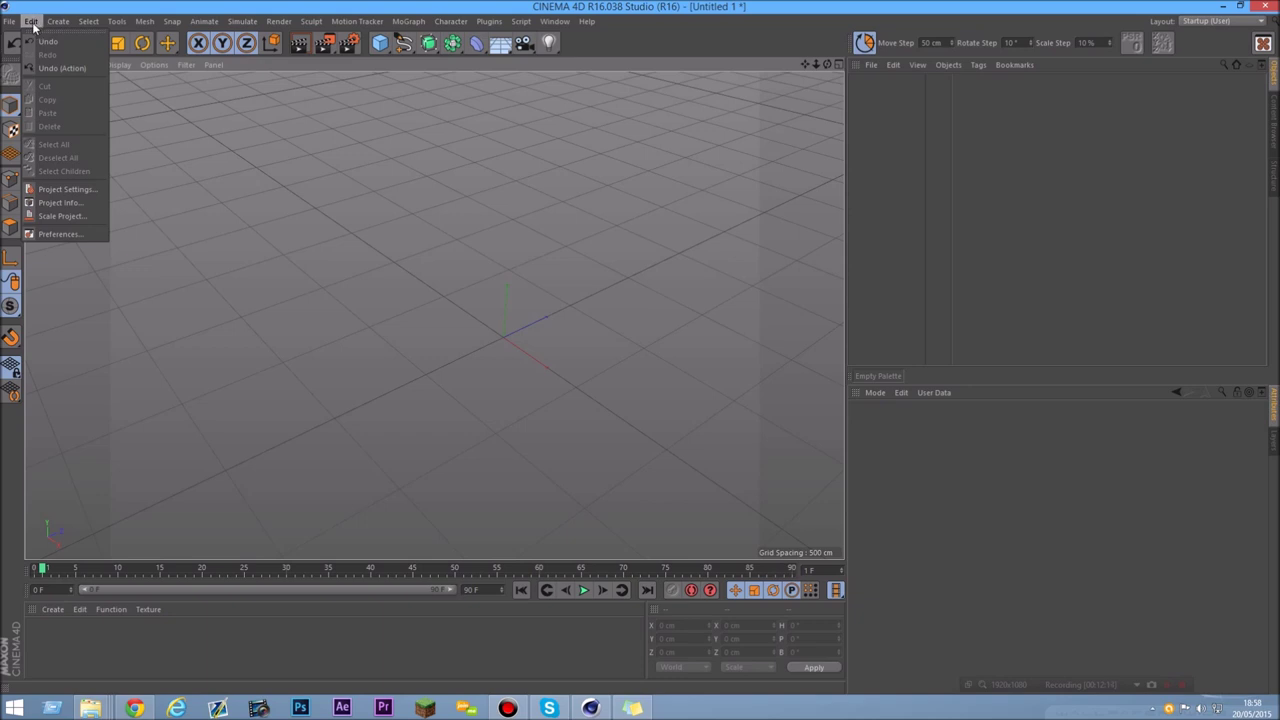
left_click(71, 237)
left_click_drag(165, 67, 488, 82)
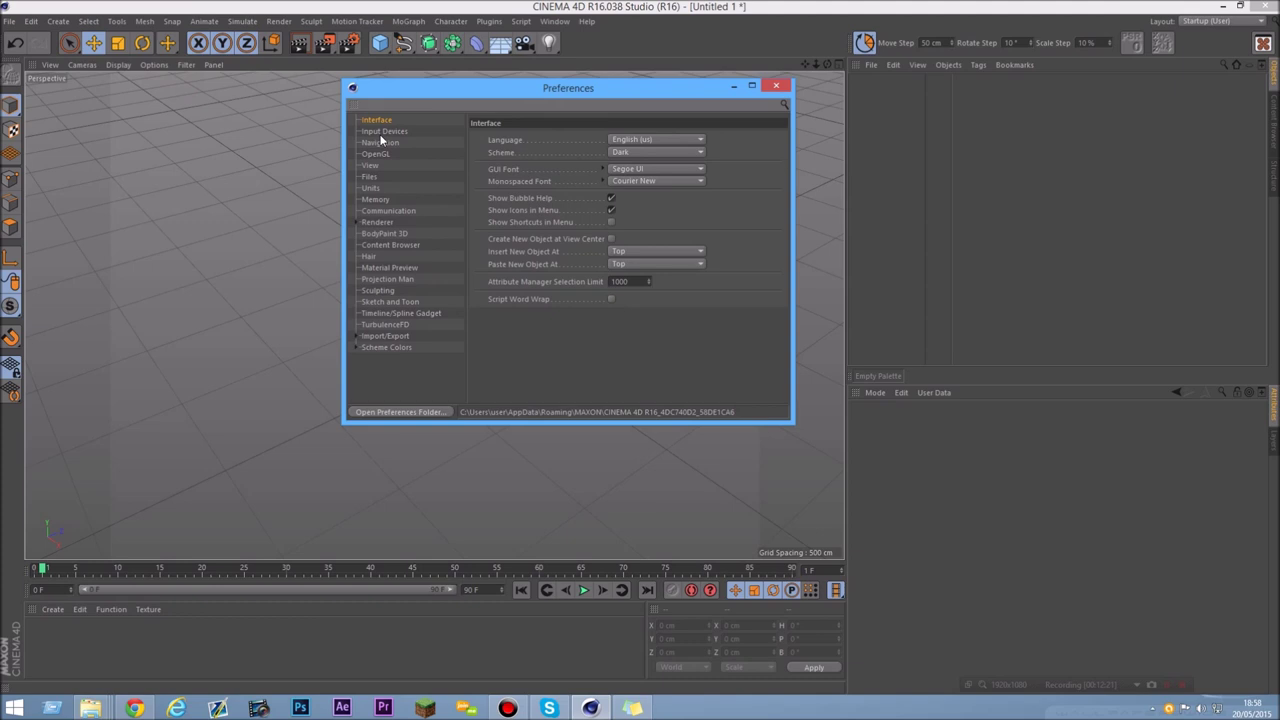
left_click_drag(448, 100, 430, 116)
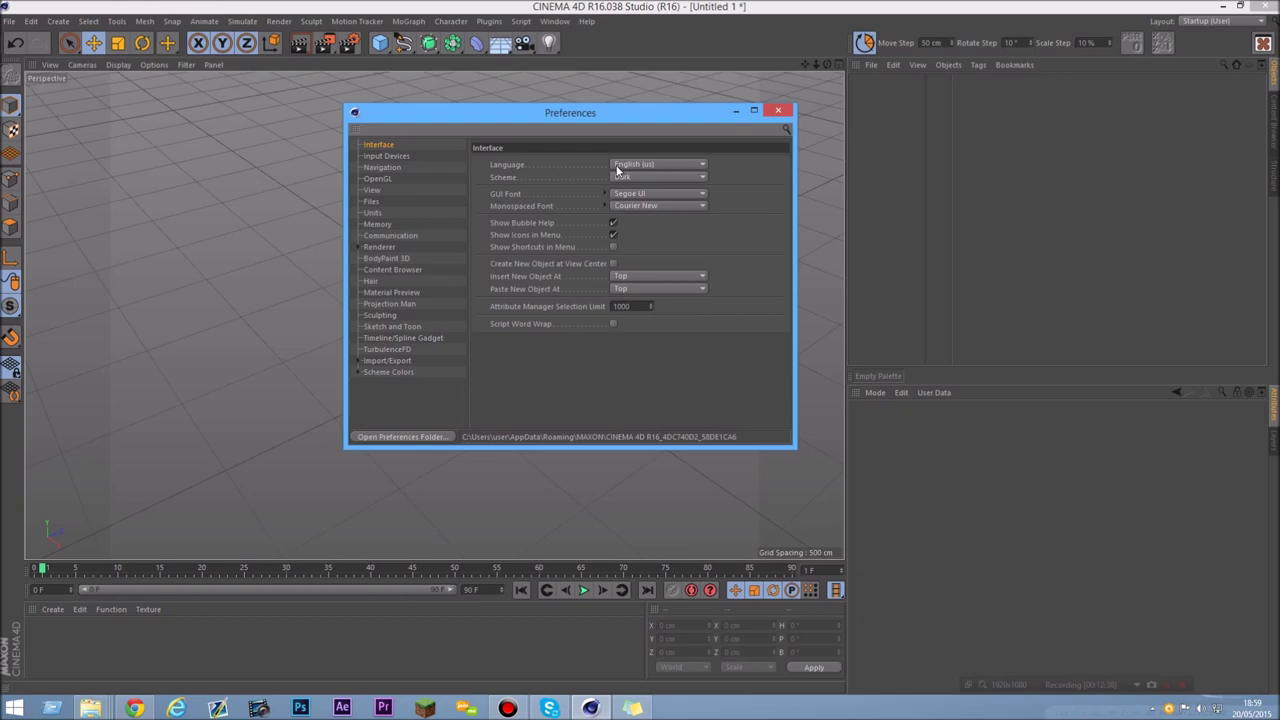
- Try the Light interface scheme and switch back to Dark
left_click(623, 178)
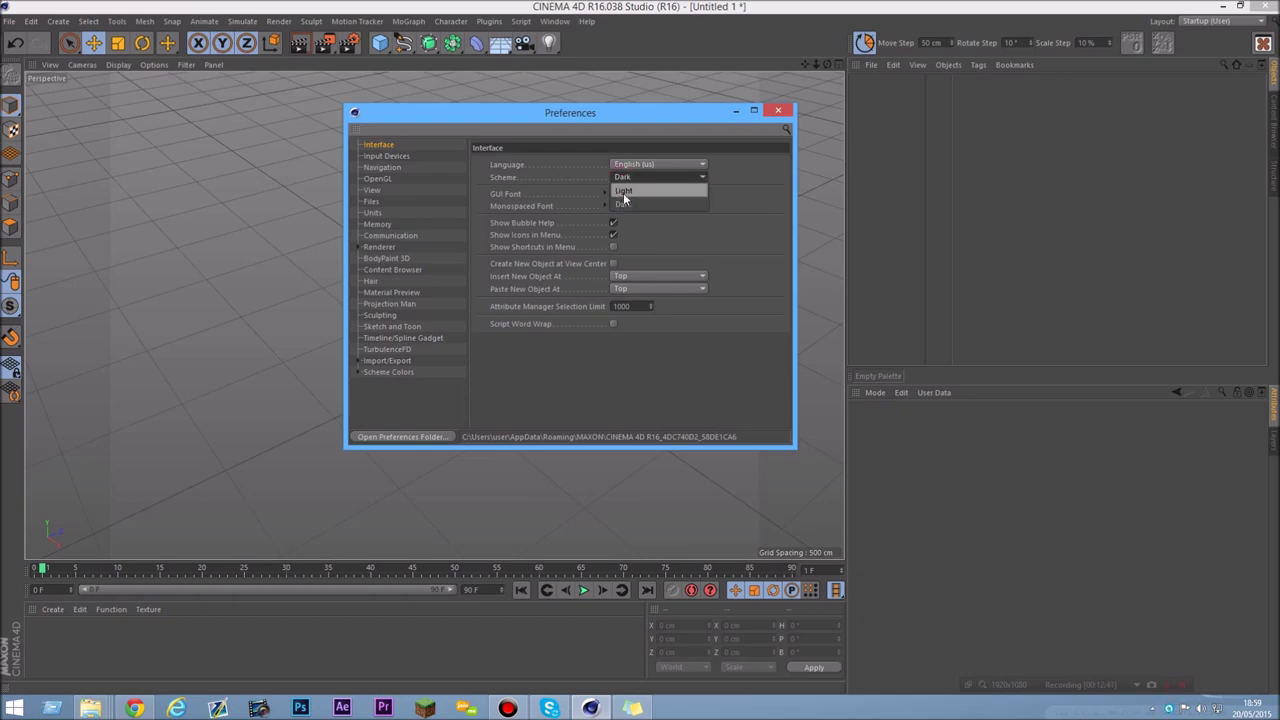
left_click(635, 190)
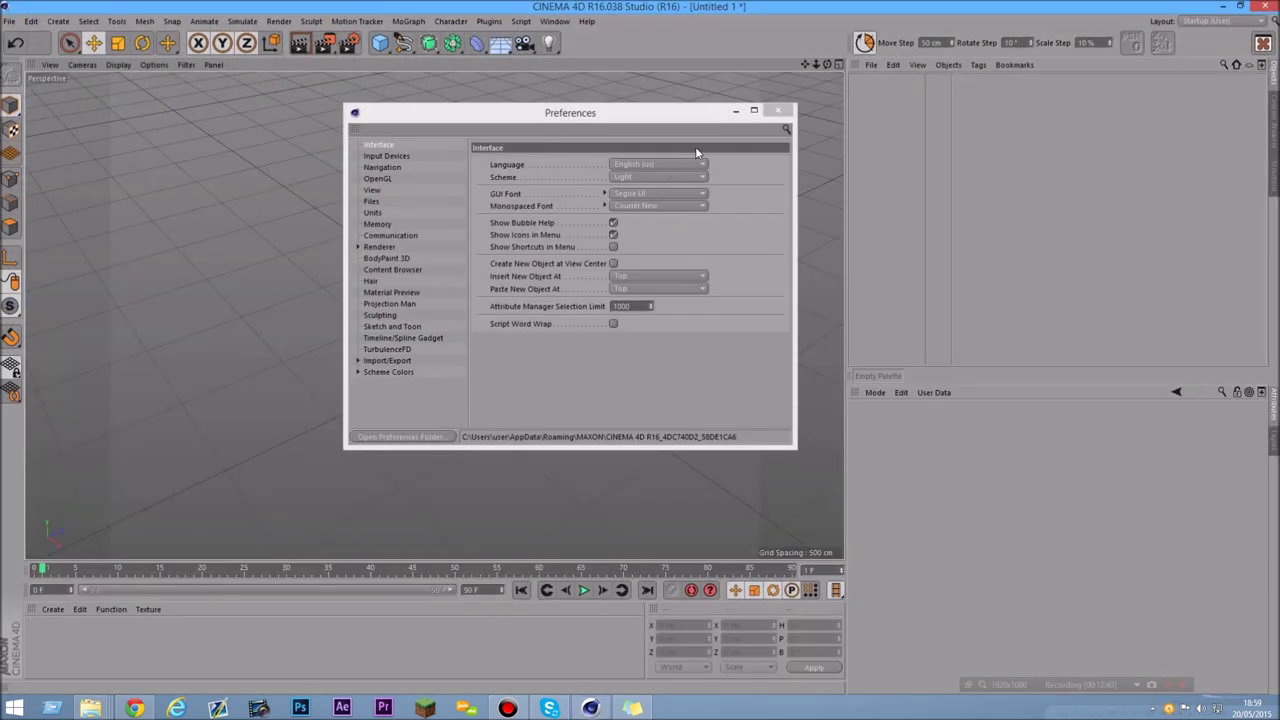
left_click(630, 176)
left_click(637, 202)
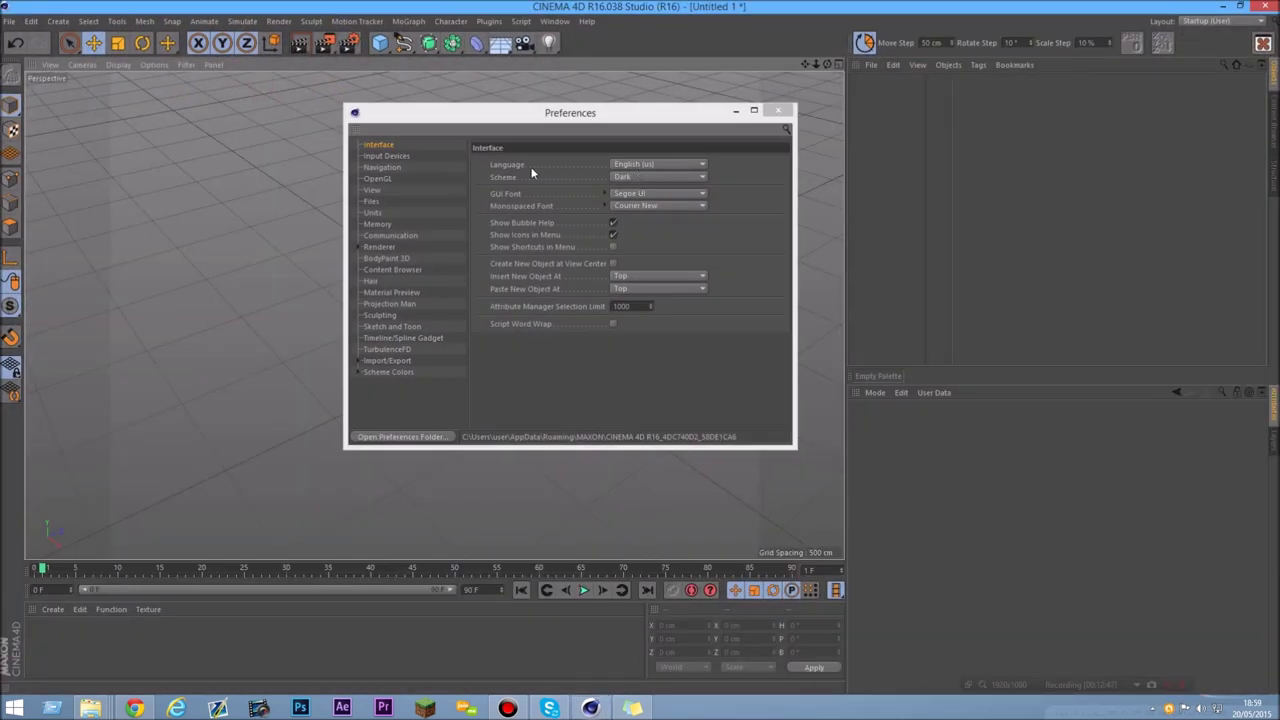
- Examine the available interface languages and GUI fonts without choosing another one
left_click(662, 164)
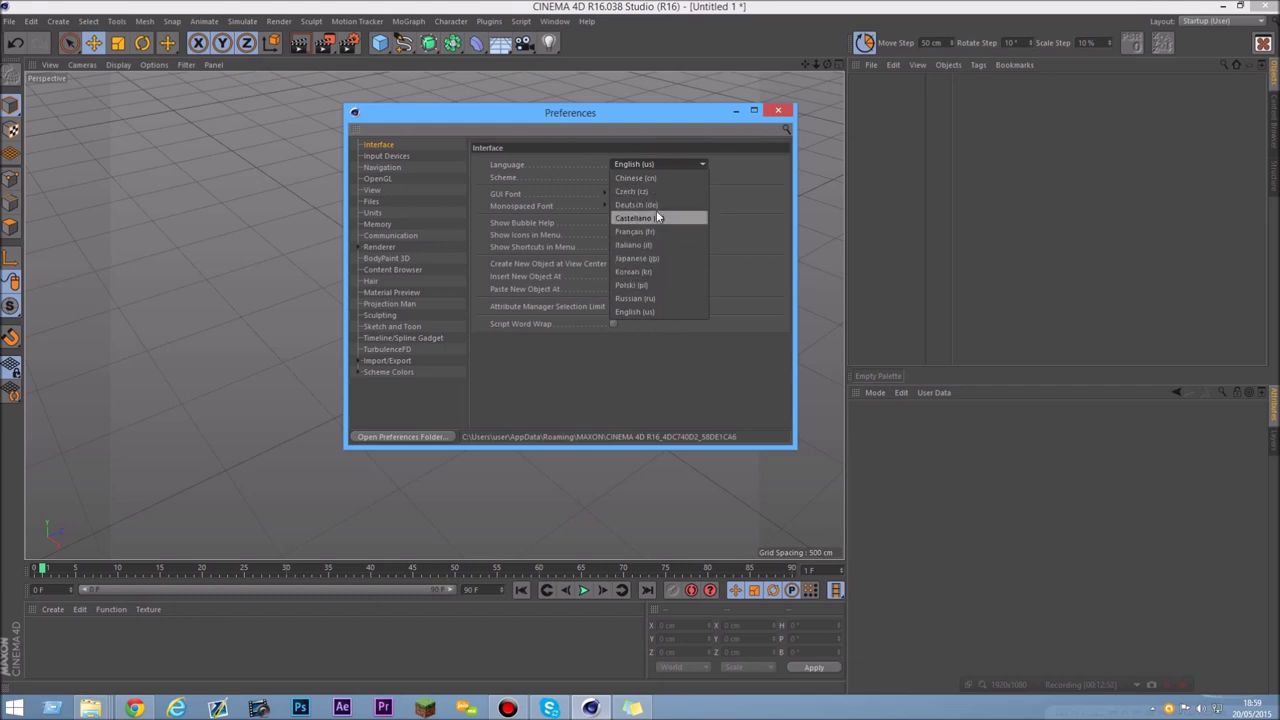
left_click(722, 170)
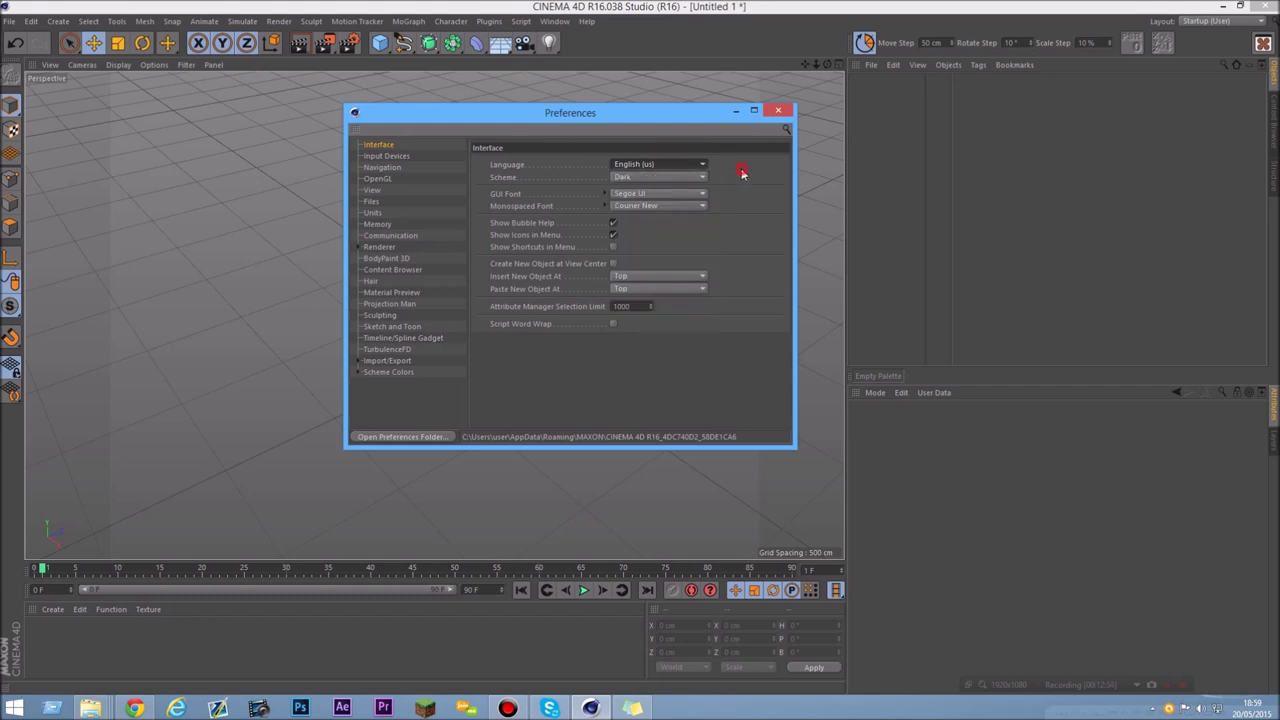
left_click(641, 195)
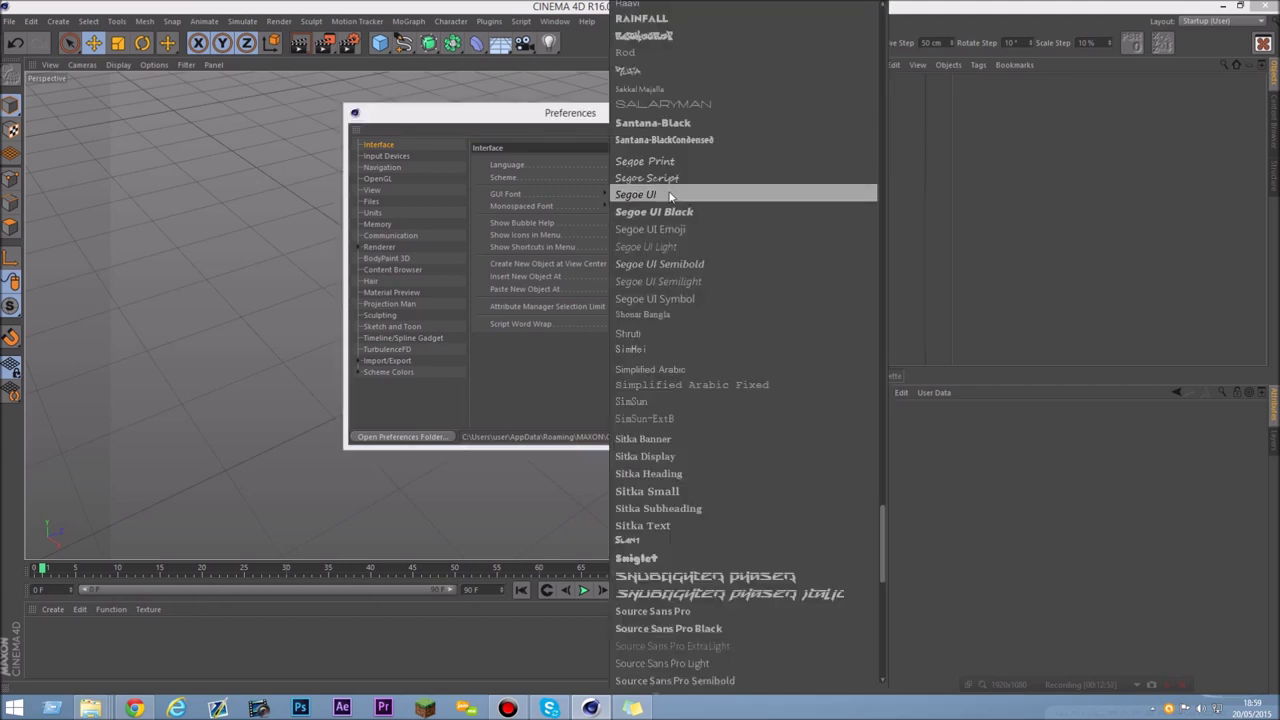
left_click(543, 381)
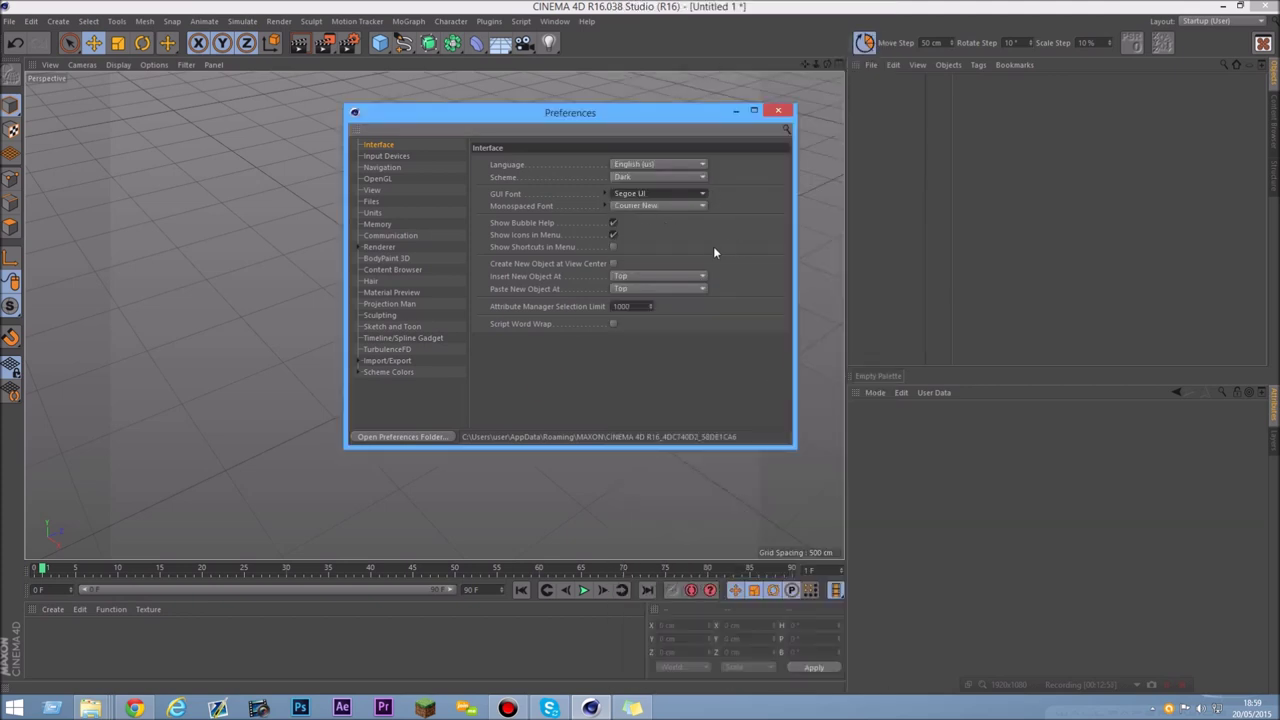
- Expand the Scheme Colors preferences and examine the Editor Colors list
left_click(390, 372)
left_click(360, 372)
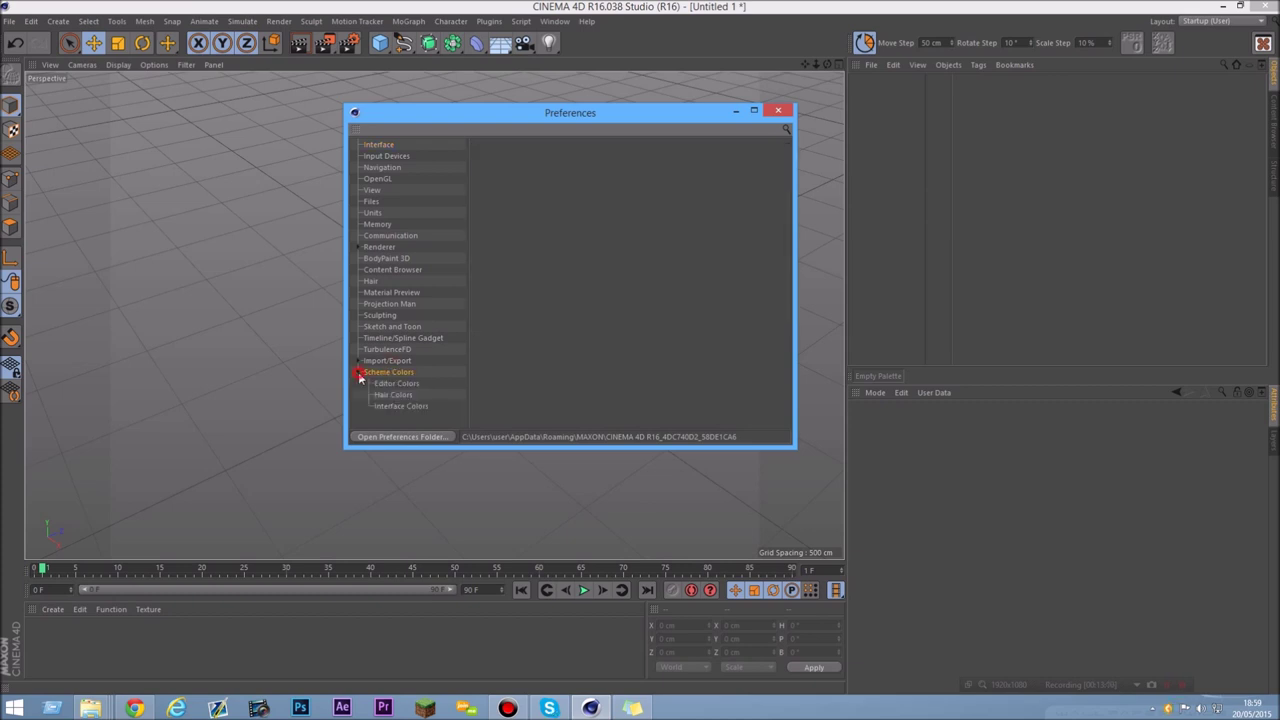
left_click(359, 372)
left_click(359, 372)
left_click(359, 372)
left_click(359, 372)
left_click(397, 383)
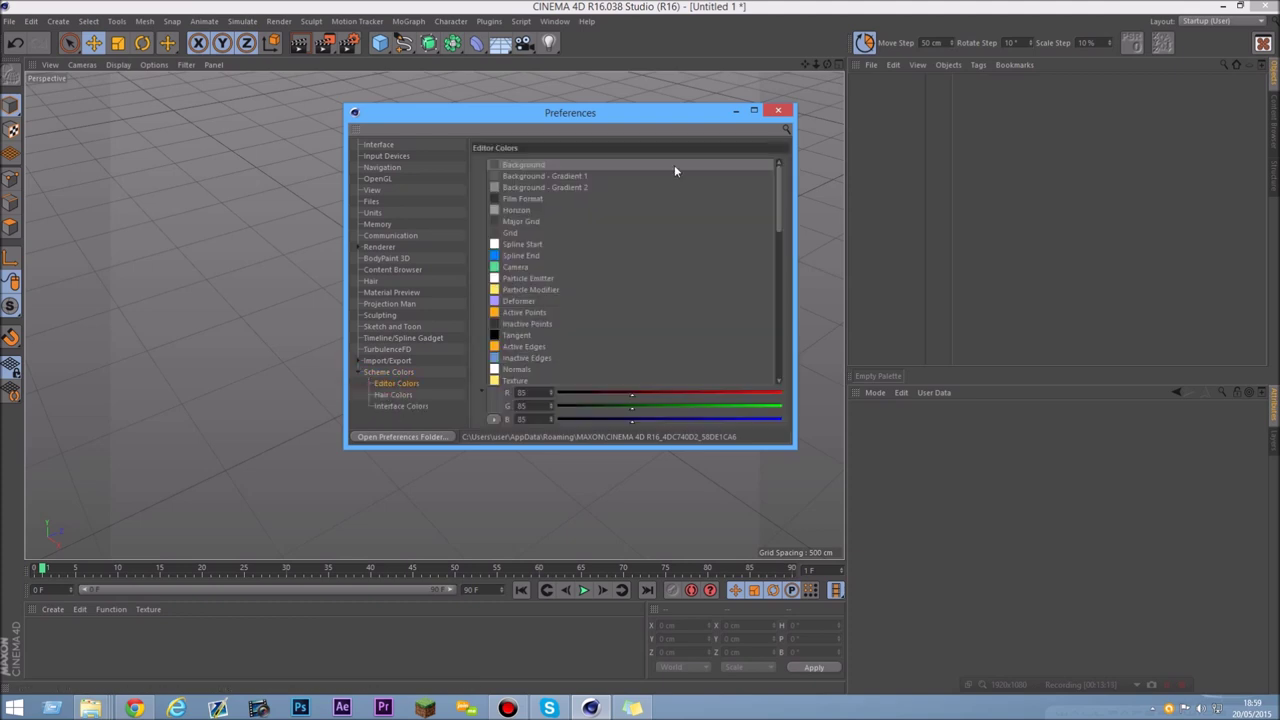
- In the Interface Colors, set General - Background to a lighter grey of RGB 122, 122, 122
left_click(387, 413)
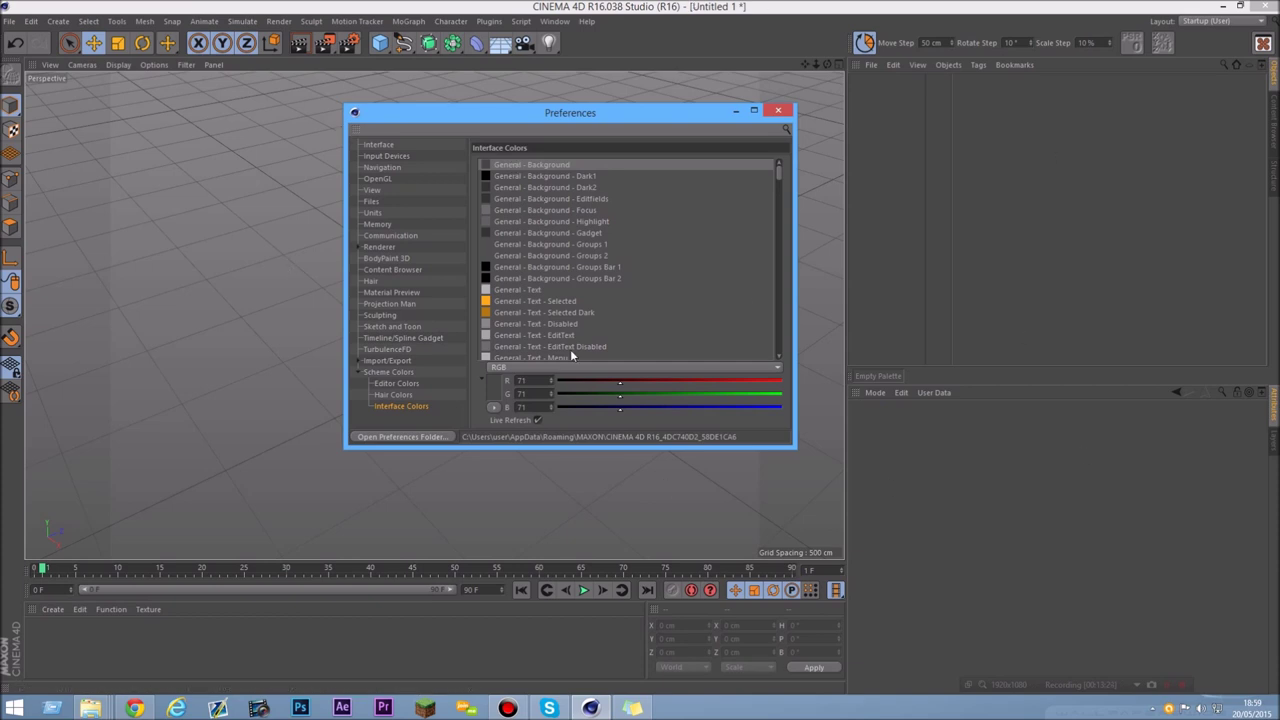
left_click(494, 395)
left_click(420, 378)
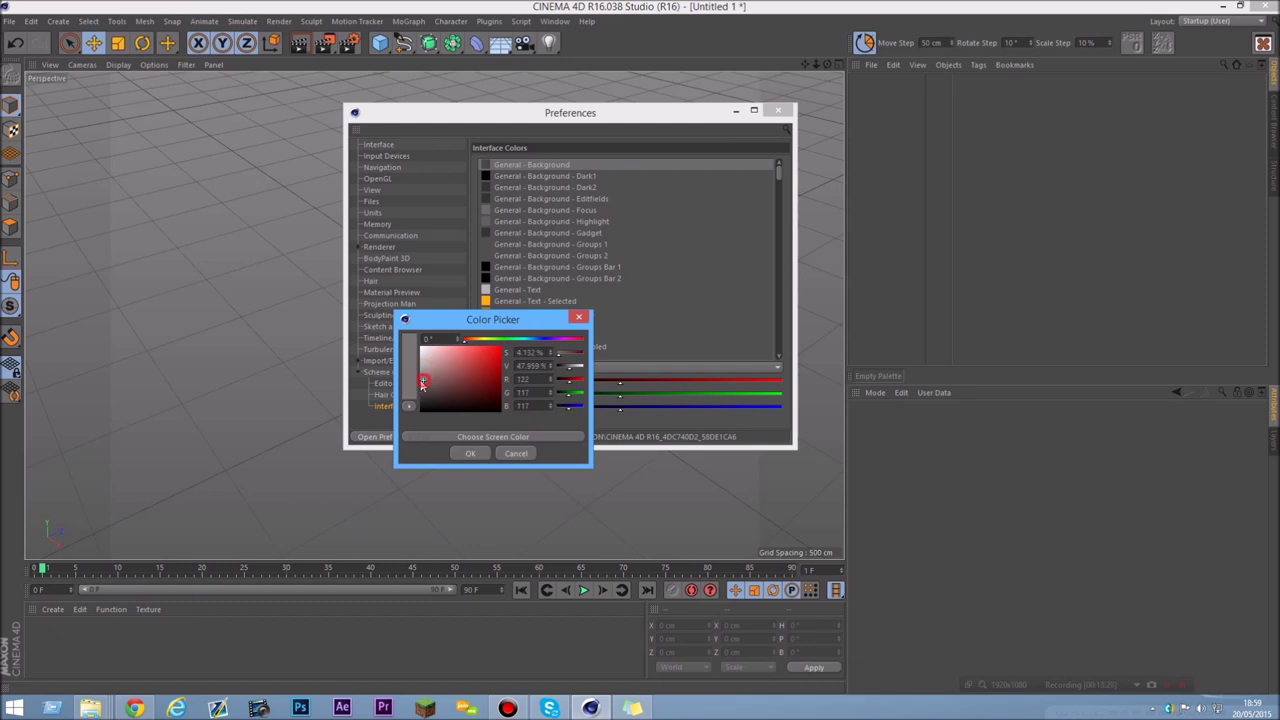
left_click(470, 453)
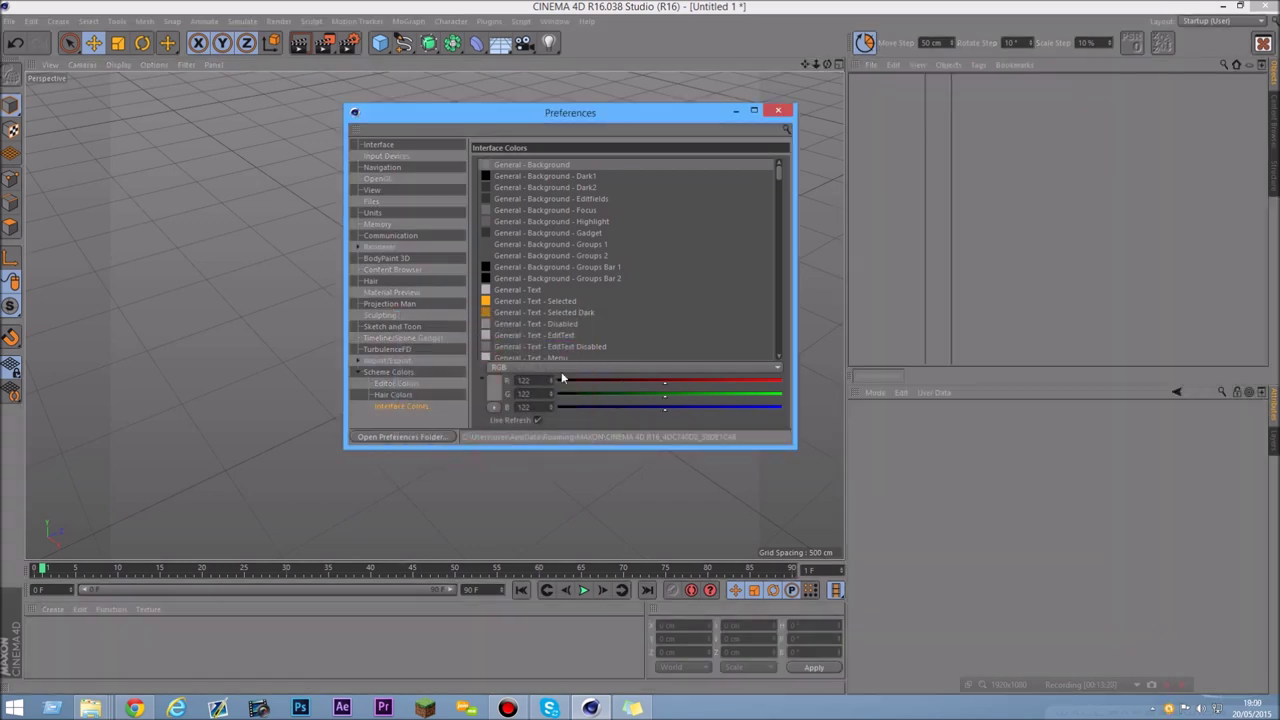
- In the Interface Colors, try an orange General - Background color of RGB 185, 144, 63
left_click(494, 393)
left_click(481, 341)
left_click(481, 366)
left_click(473, 454)
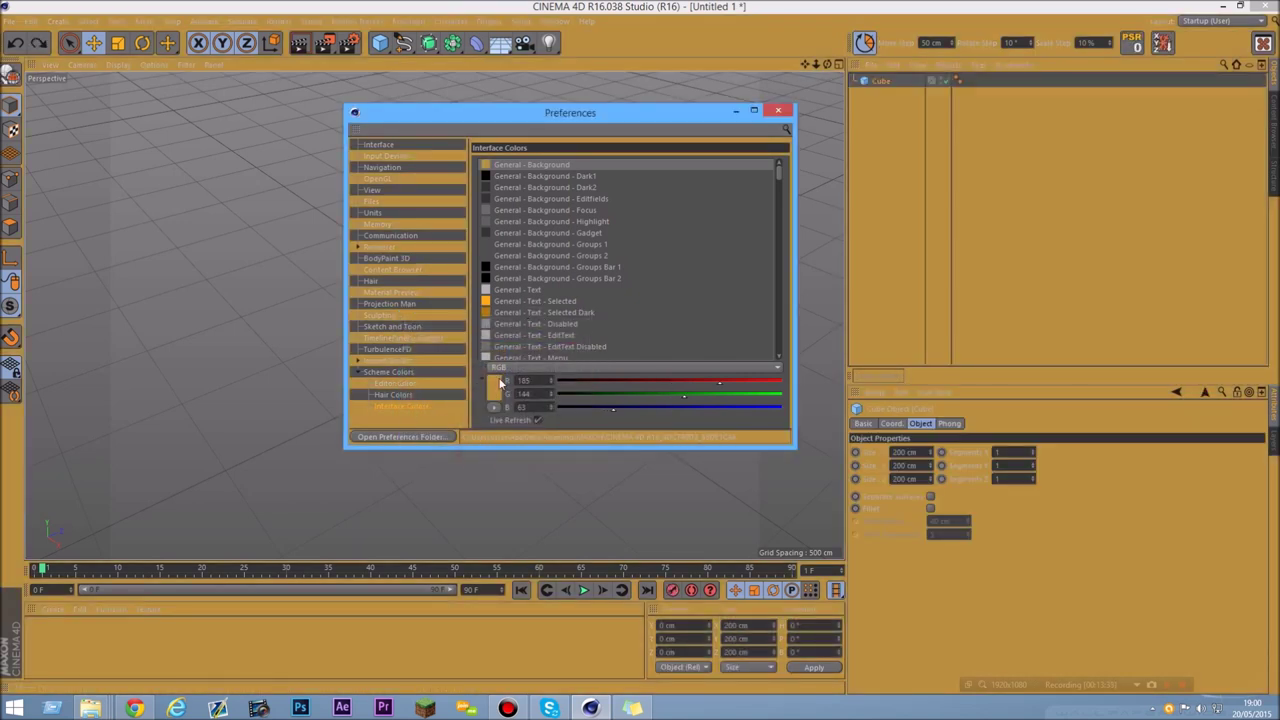
- Set the General - Background interface color to a dark grey of RGB 60, 60, 60
left_click(497, 386)
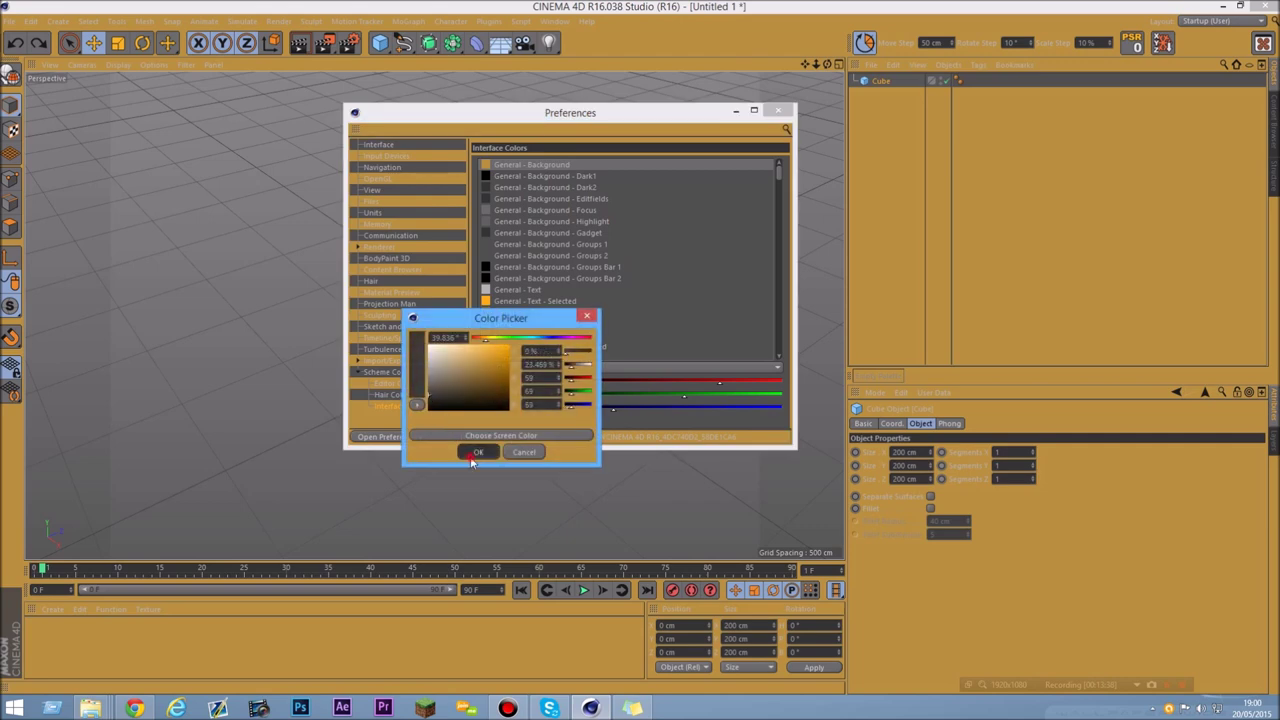
left_click(476, 453)
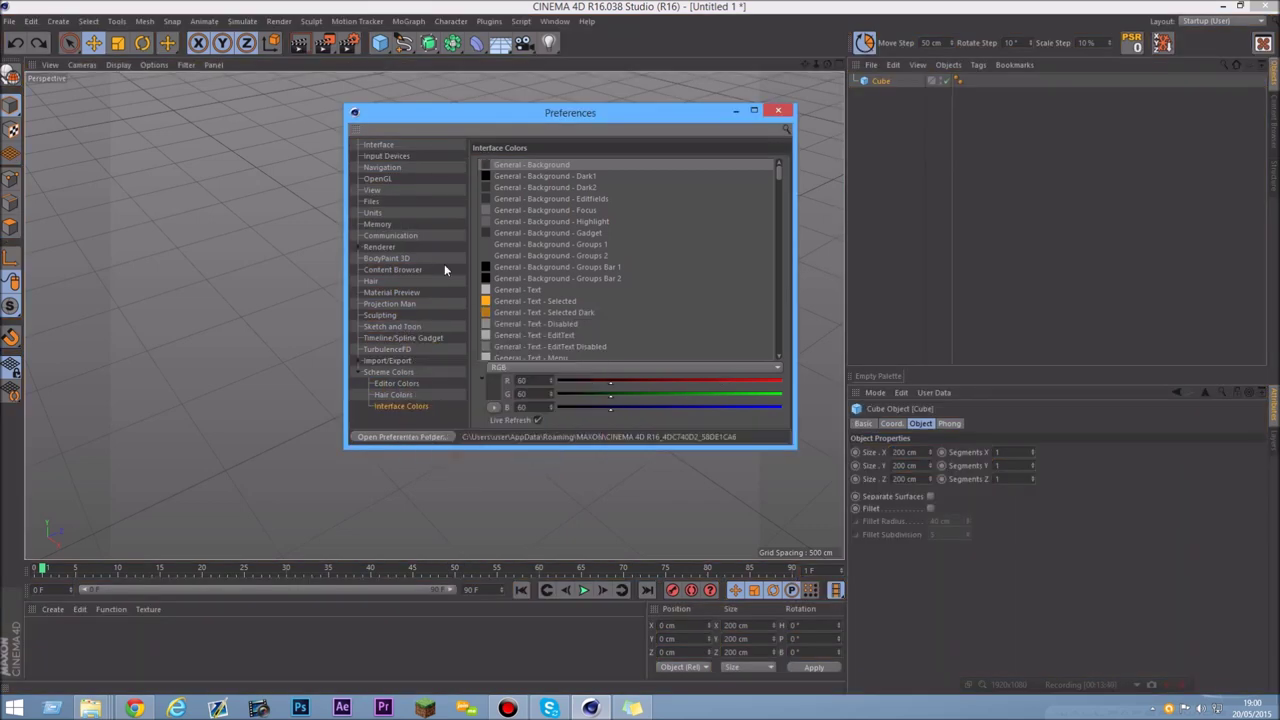
- In the Editor Colors, set Background to a yellow of RGB 215, 203, 35
left_click(400, 383)
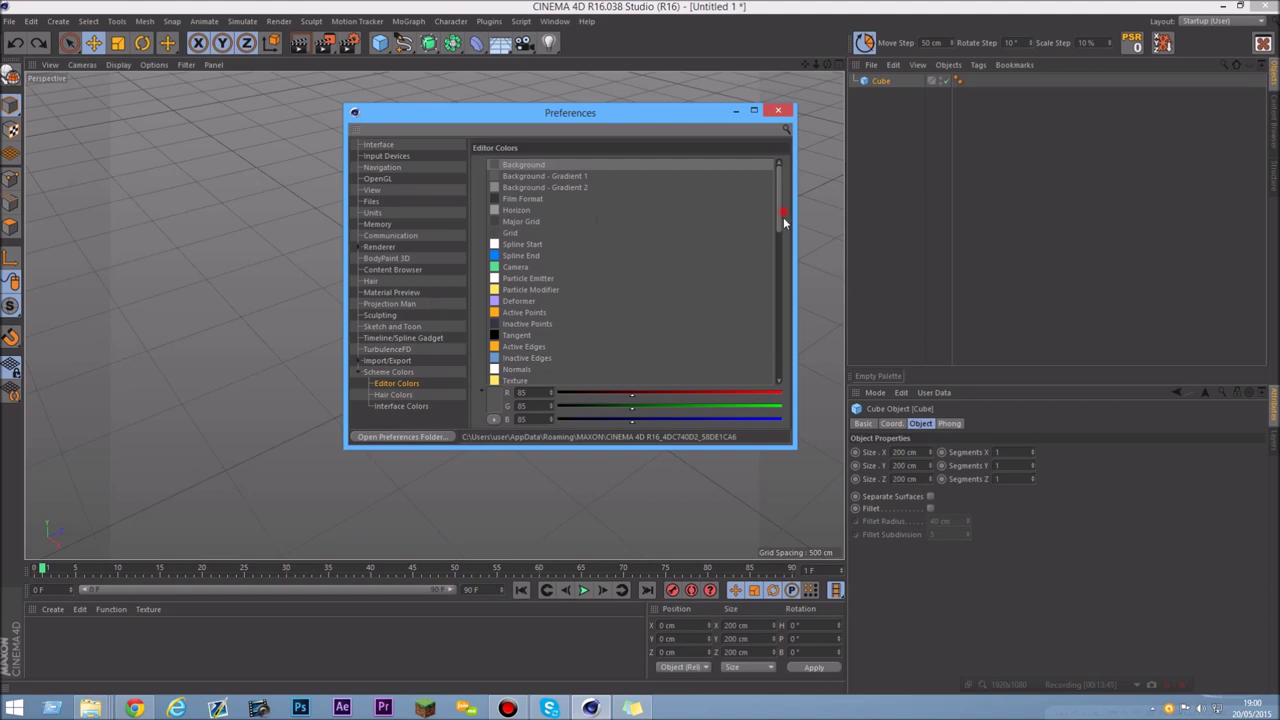
scroll(784, 222, "down", 3)
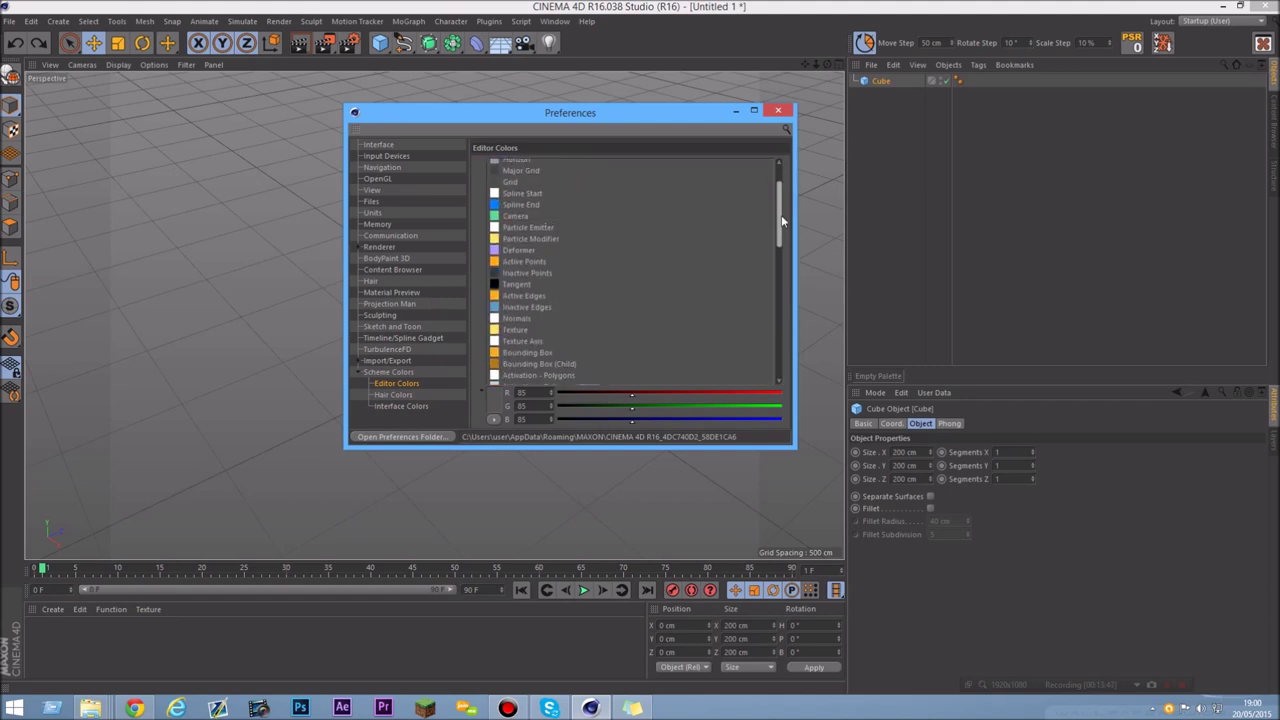
scroll(781, 222, "up", 3)
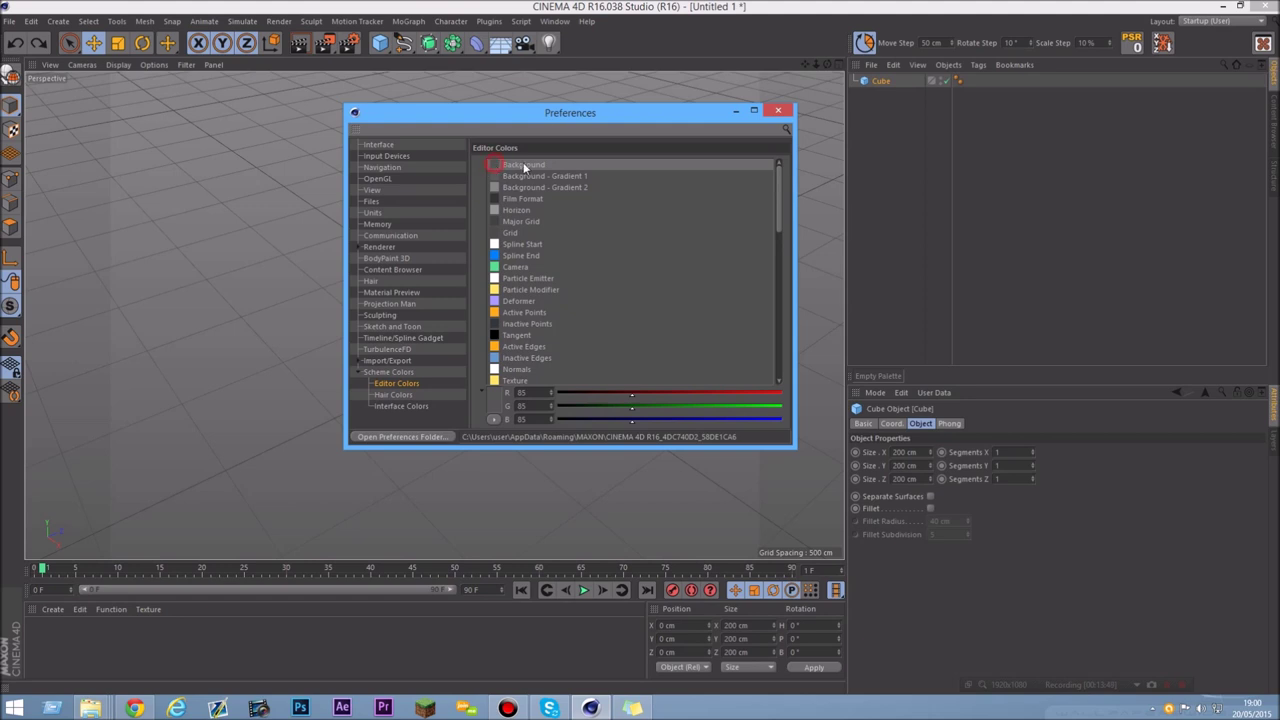
left_click(492, 413)
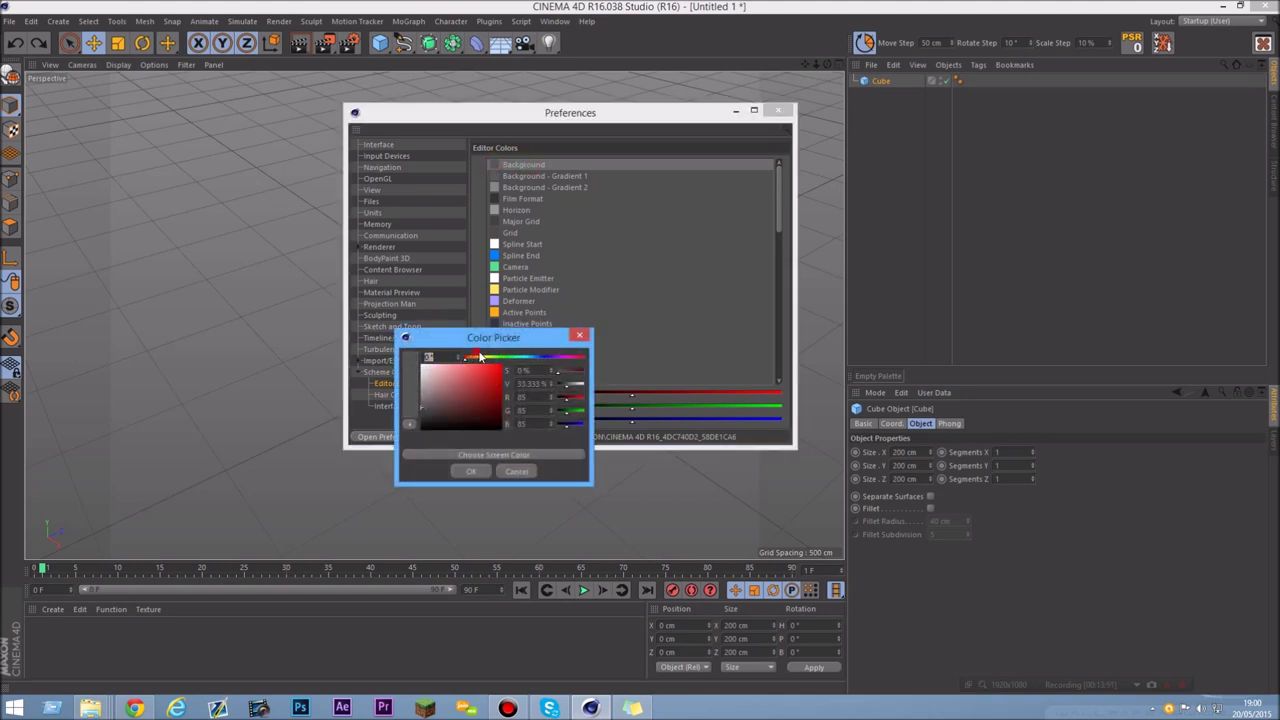
left_click(482, 357)
left_click(489, 374)
left_click(480, 472)
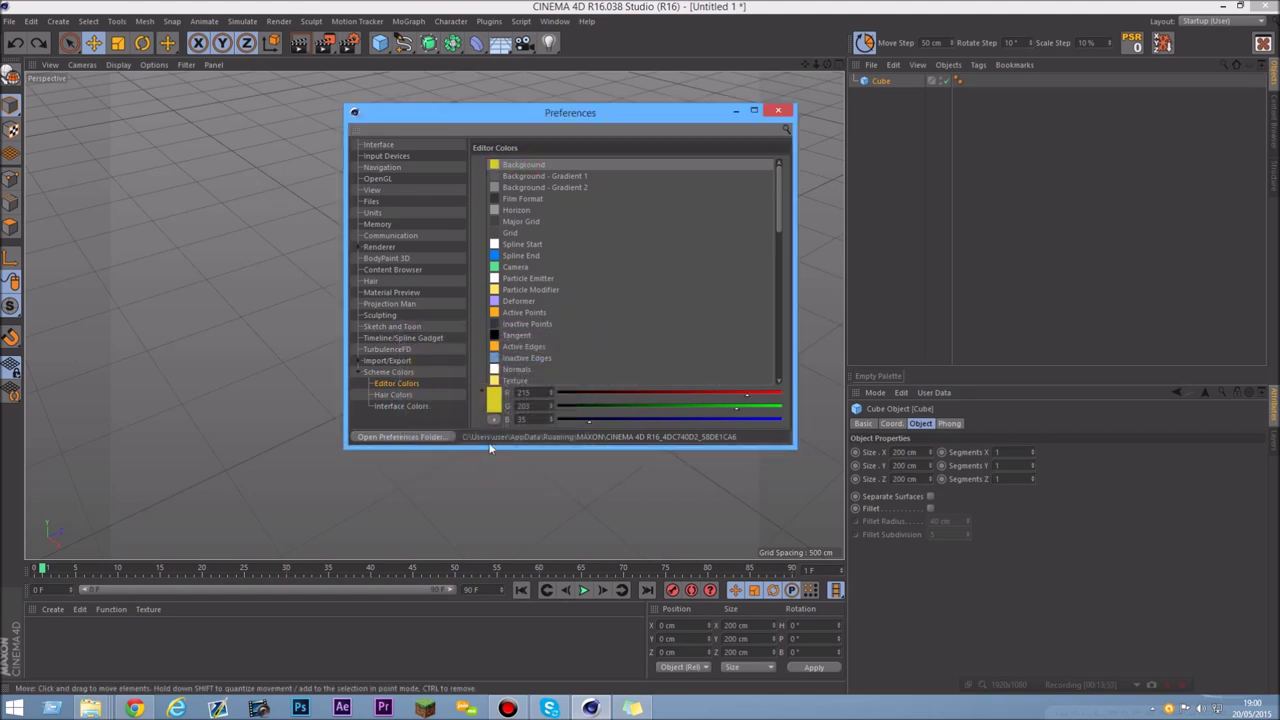
left_click(495, 411)
left_click_drag(488, 381, 424, 336)
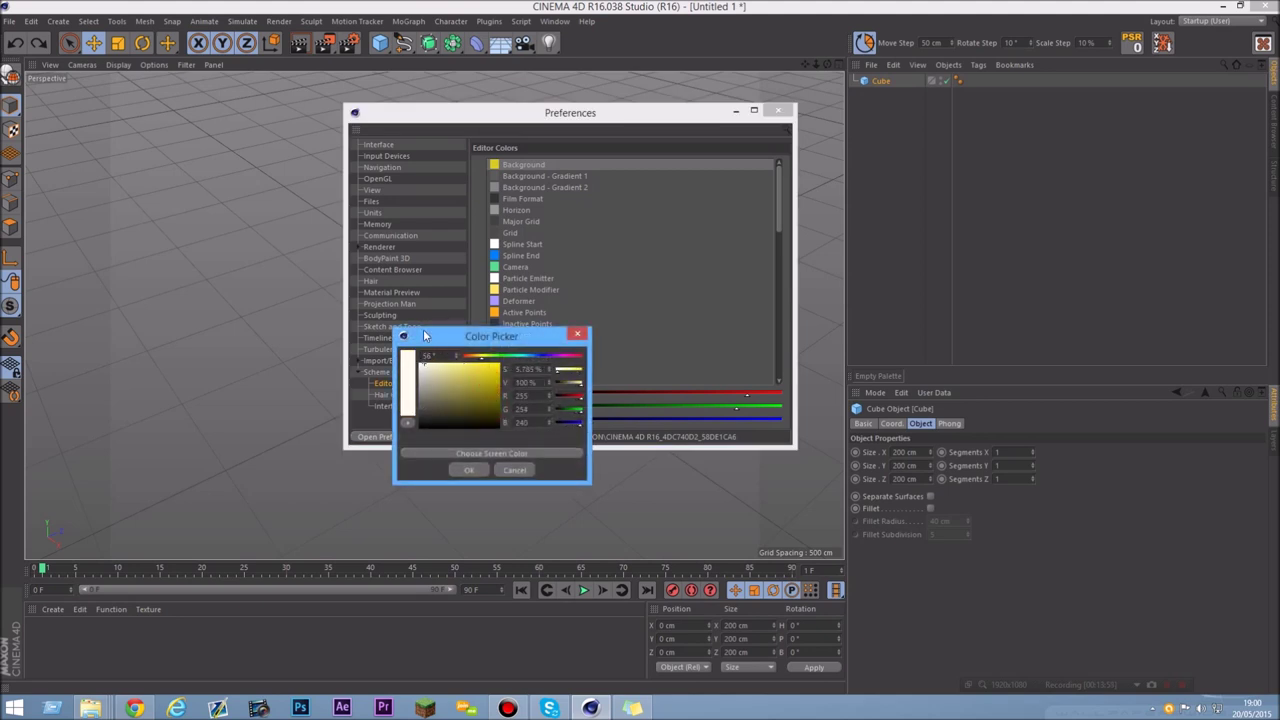
left_click(514, 469)
- Examine the General entries of the Interface Colors, including the background, text and edge colors
left_click(413, 407)
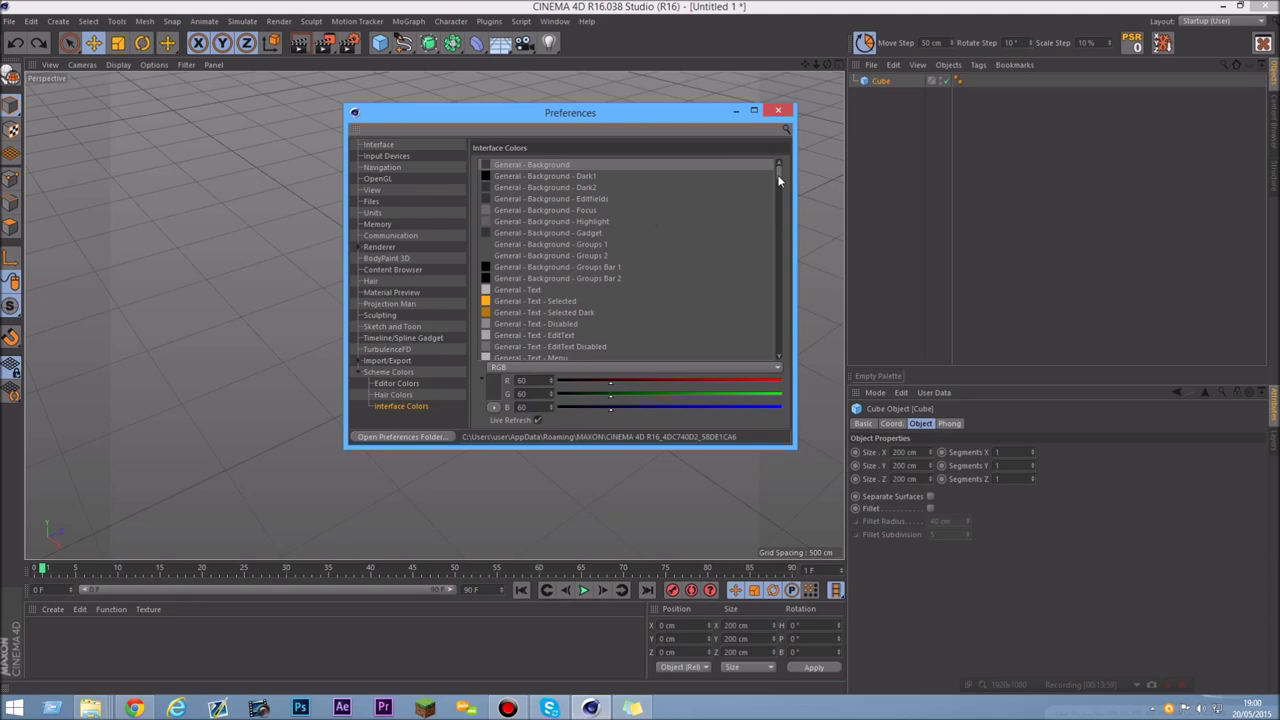
scroll(779, 180, "down", 1)
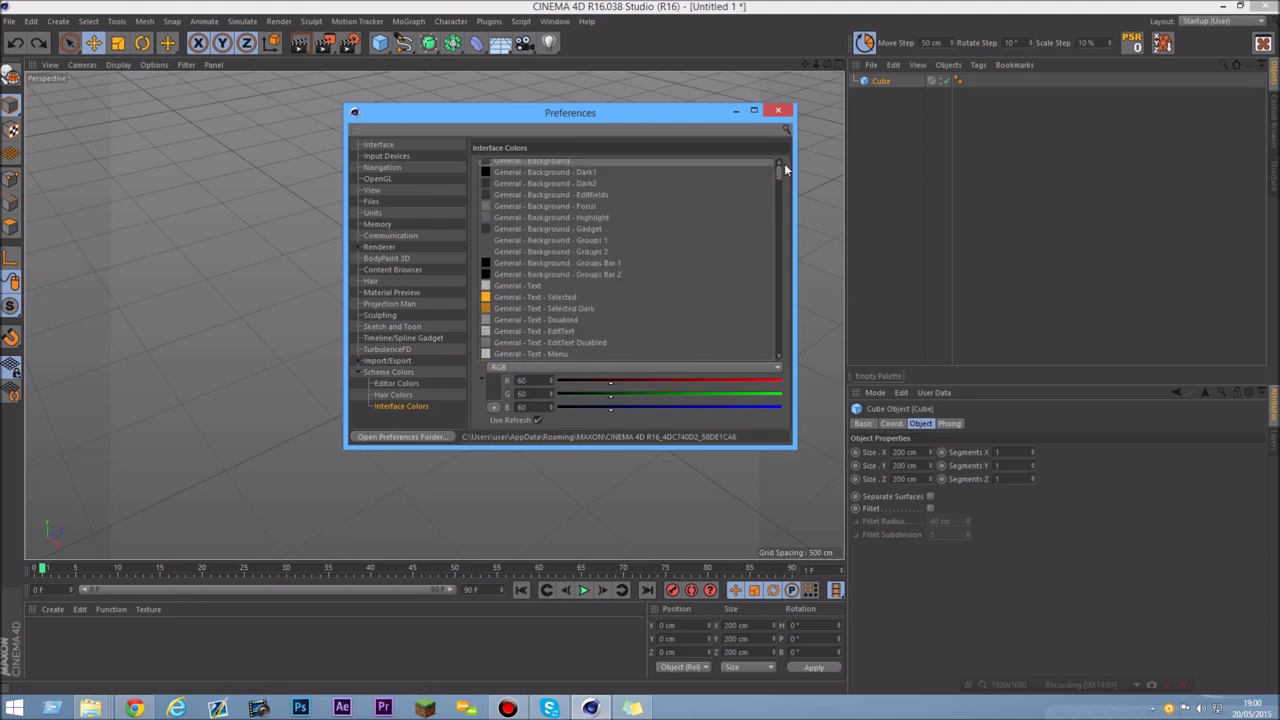
scroll(779, 180, "down", 3)
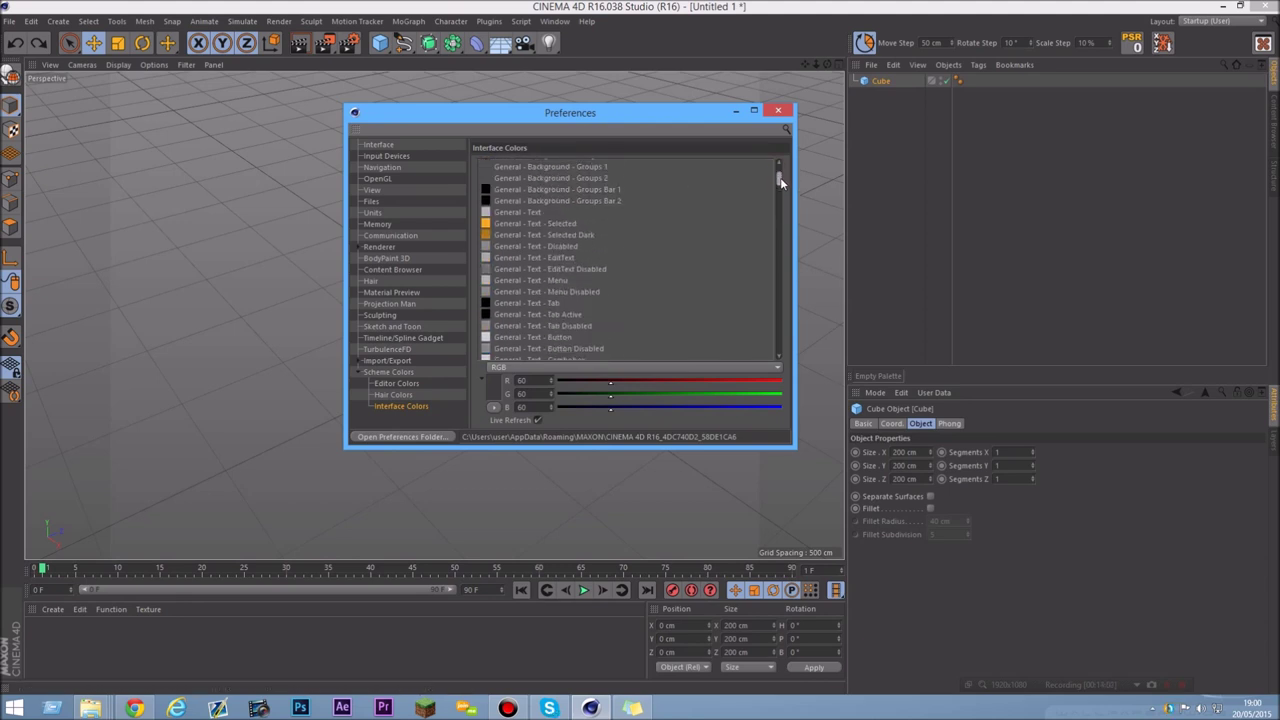
scroll(779, 180, "up", 2)
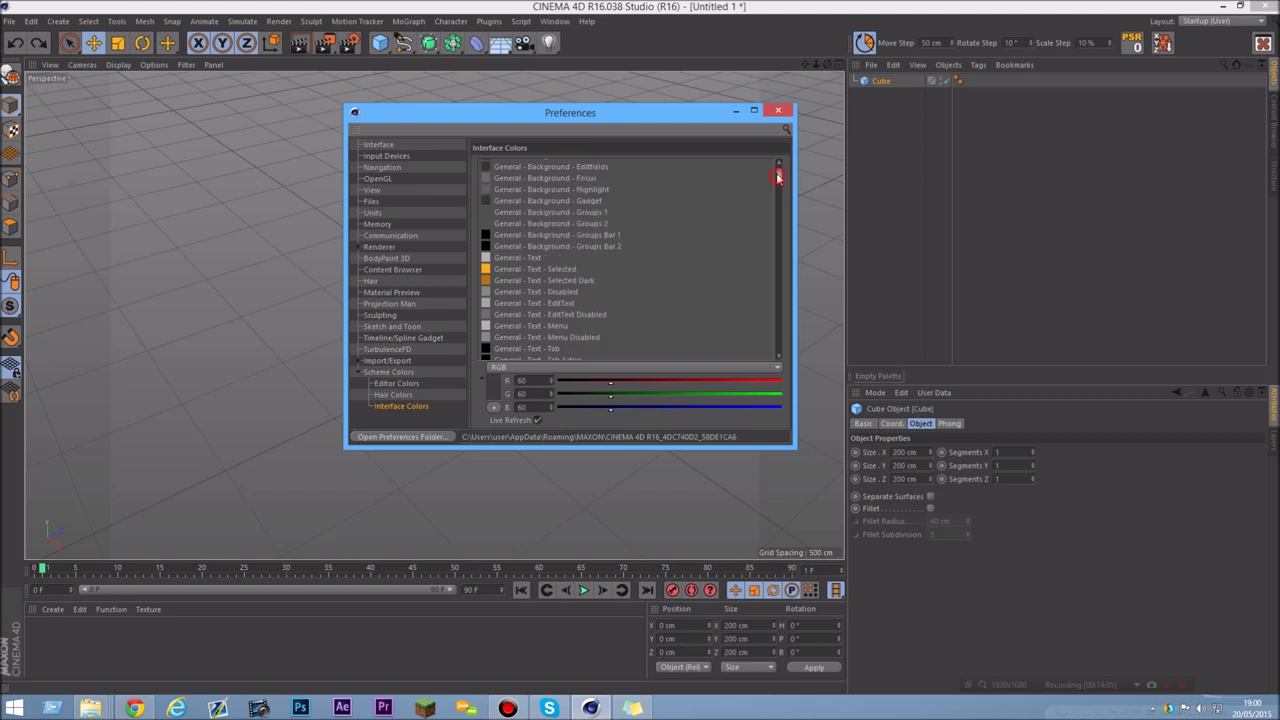
scroll(781, 181, "down", 1)
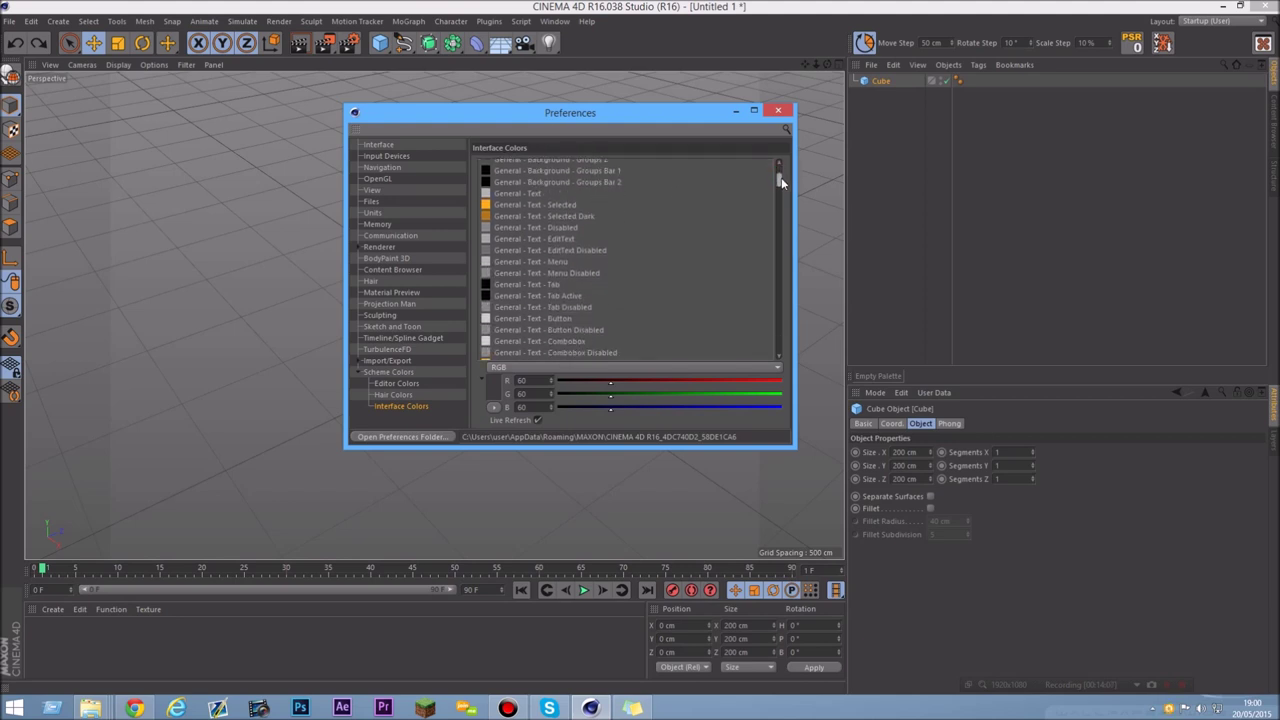
left_click(557, 206)
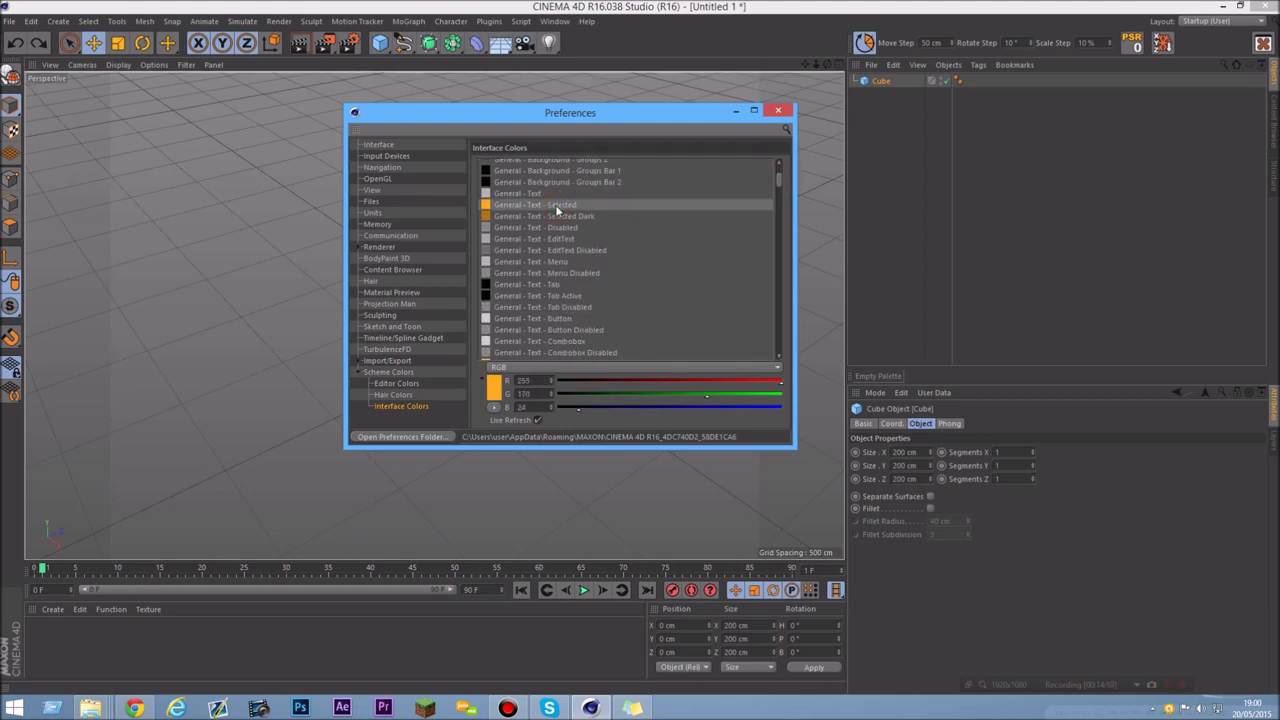
left_click(553, 217)
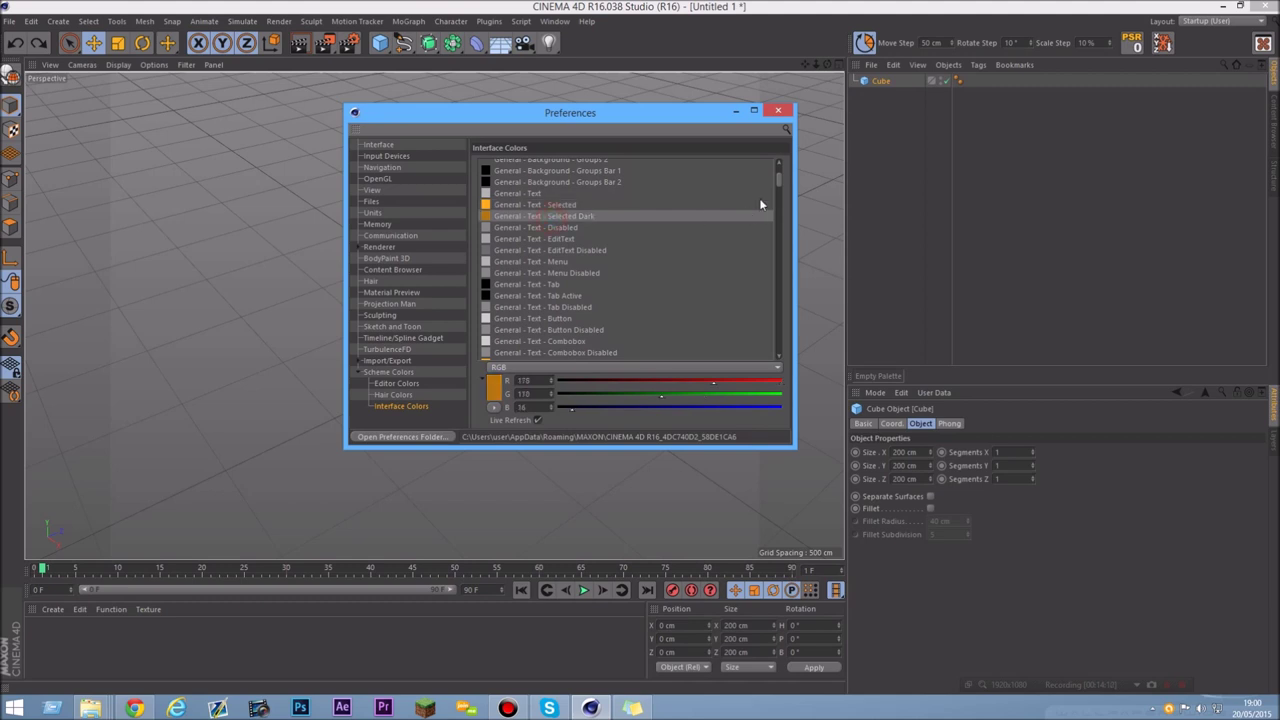
scroll(783, 187, "up", 3)
scroll(783, 188, "down", 4)
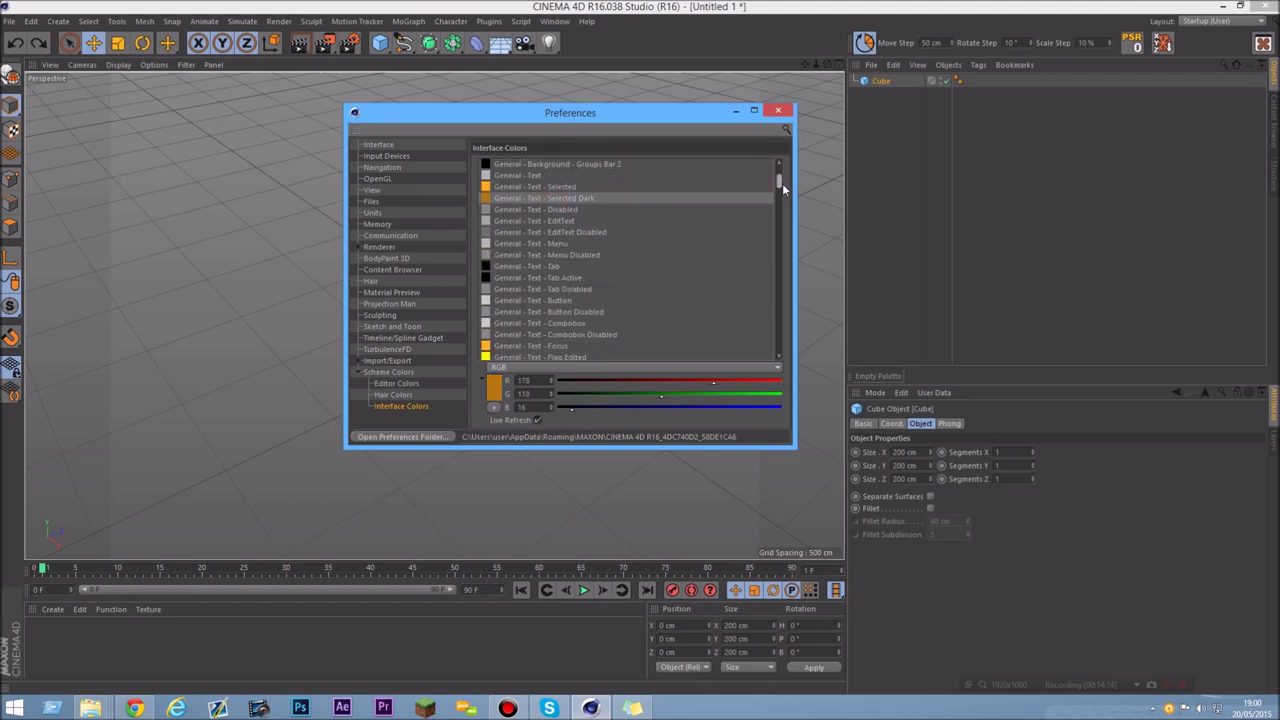
scroll(783, 190, "down", 7)
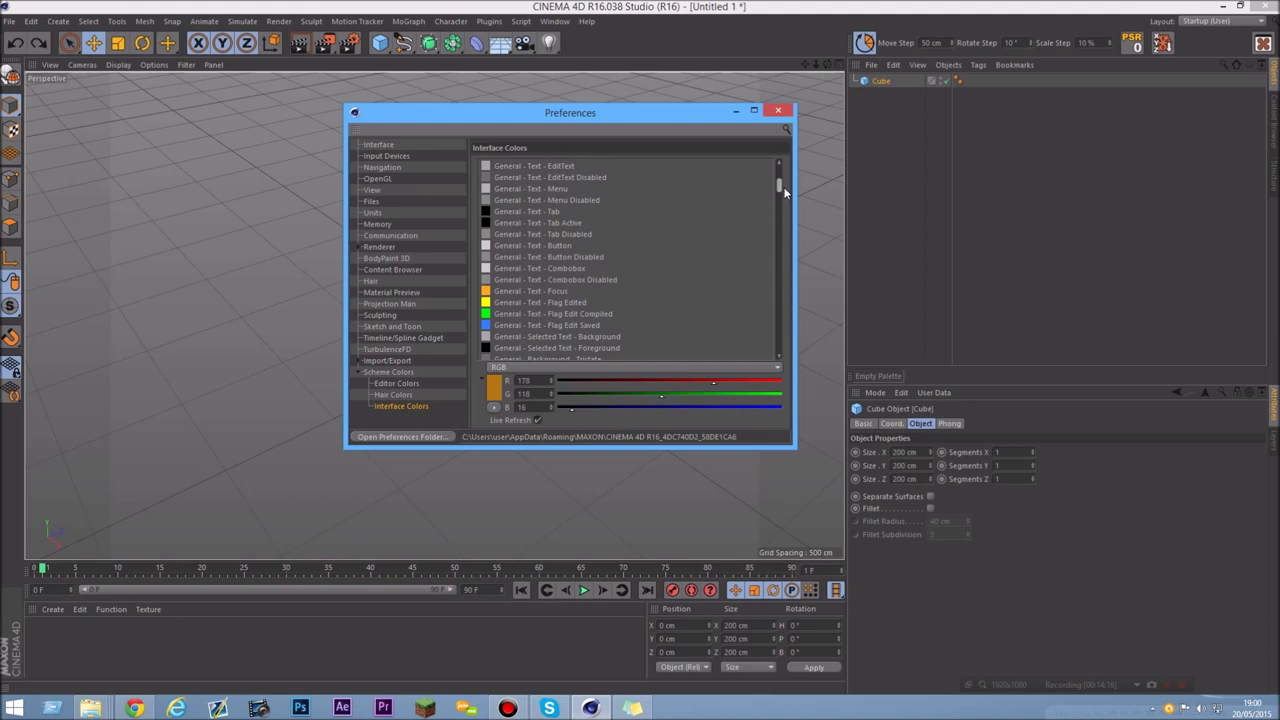
scroll(784, 197, "down", 5)
left_click(526, 285)
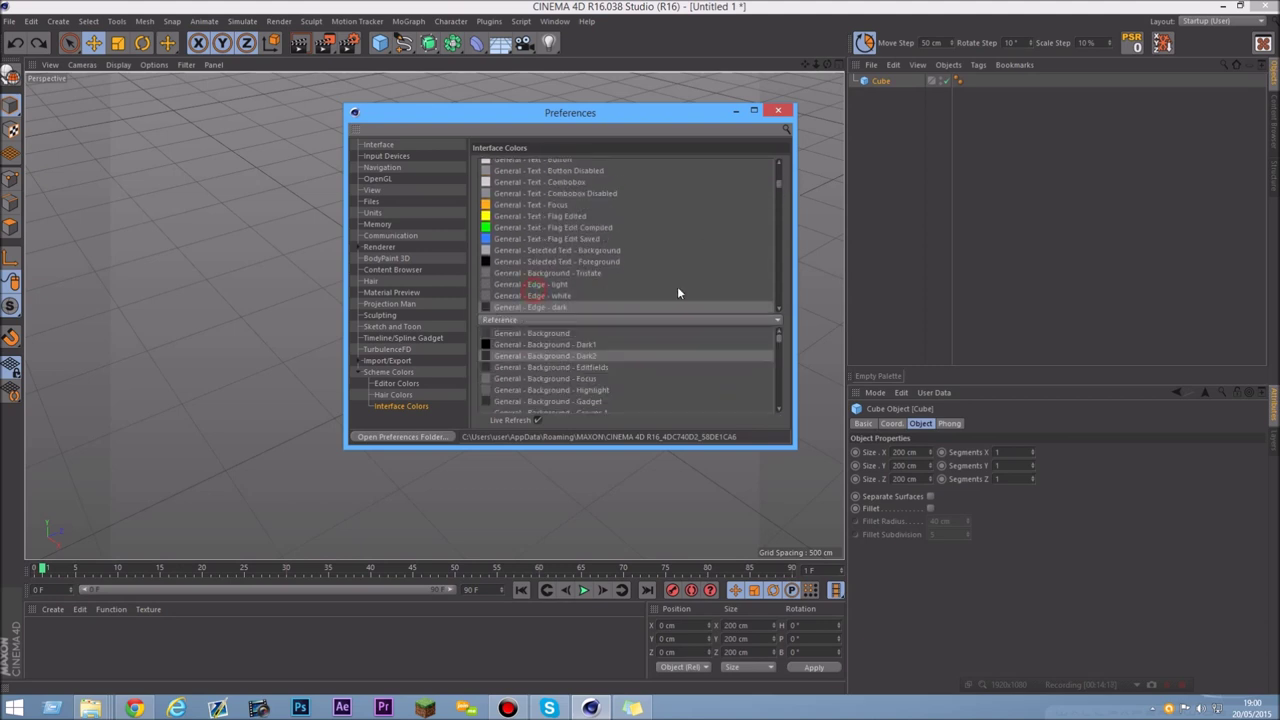
scroll(780, 180, "up", 16)
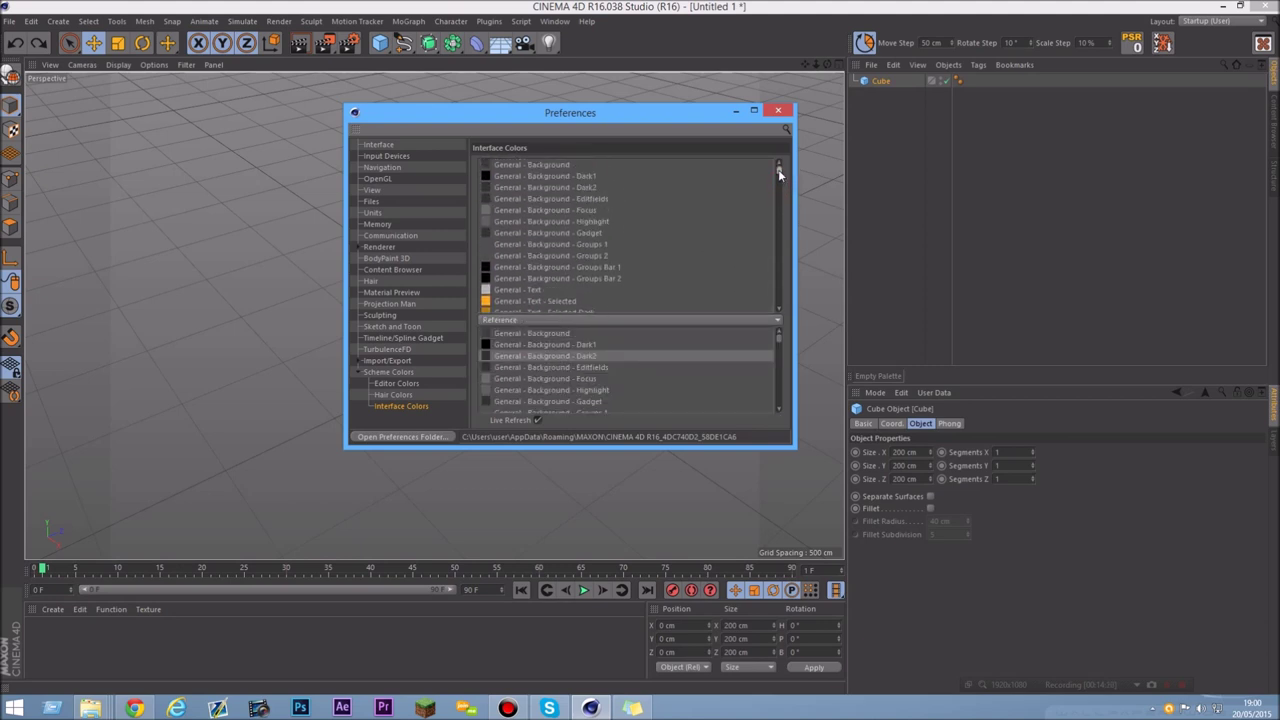
scroll(780, 178, "down", 2)
left_click(558, 231)
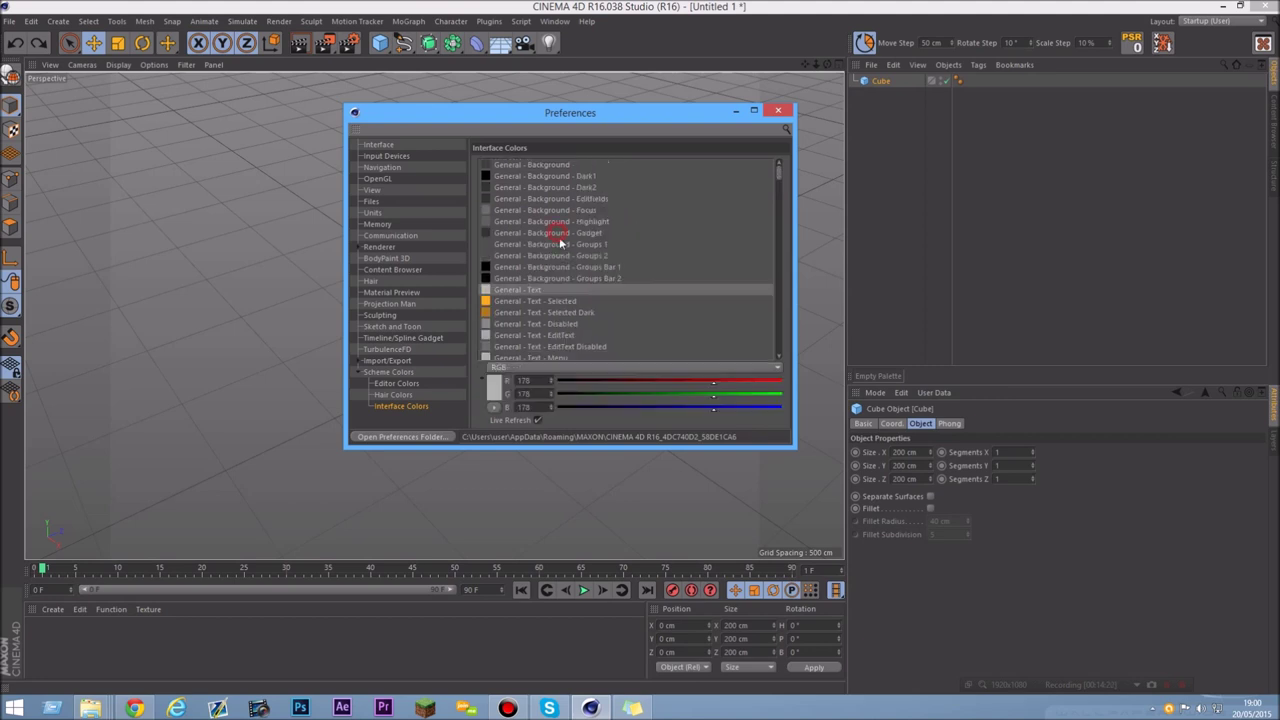
- In the Interface Colors, set General - Text - Selected to a lime green of RGB 163, 255, 4
left_click(545, 300)
scroll(545, 299, "down", 20)
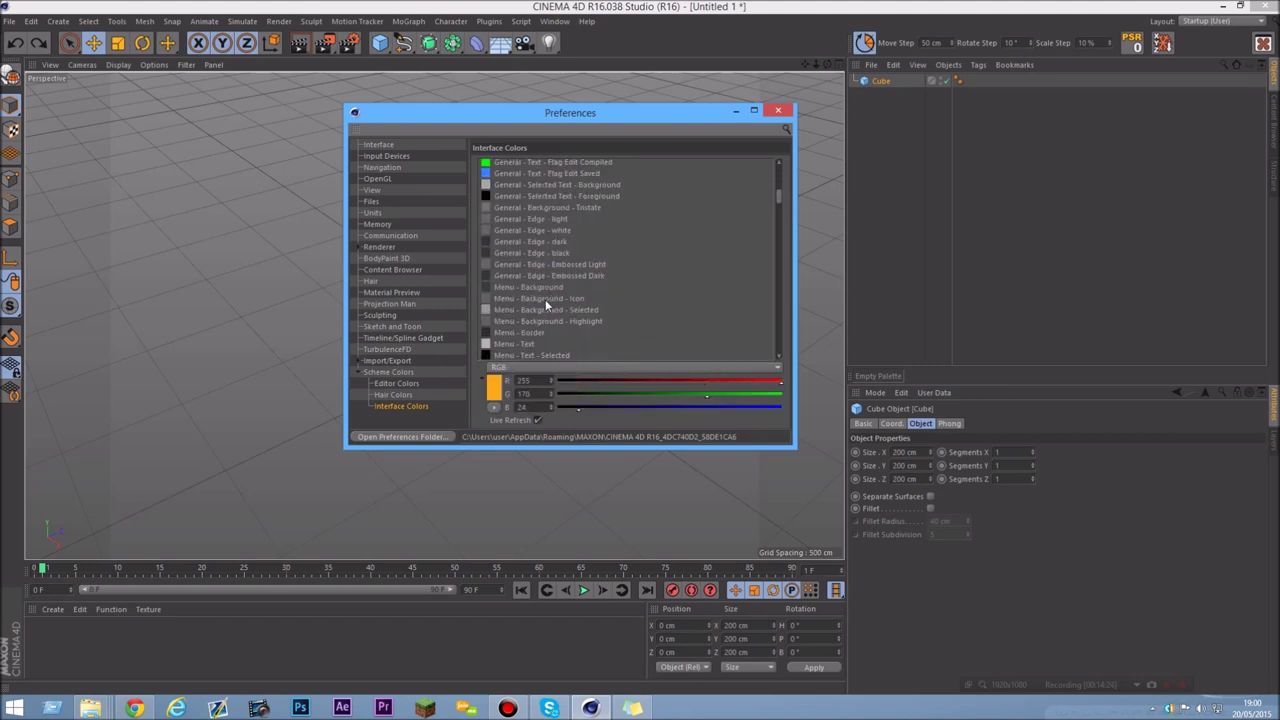
scroll(545, 299, "down", 20)
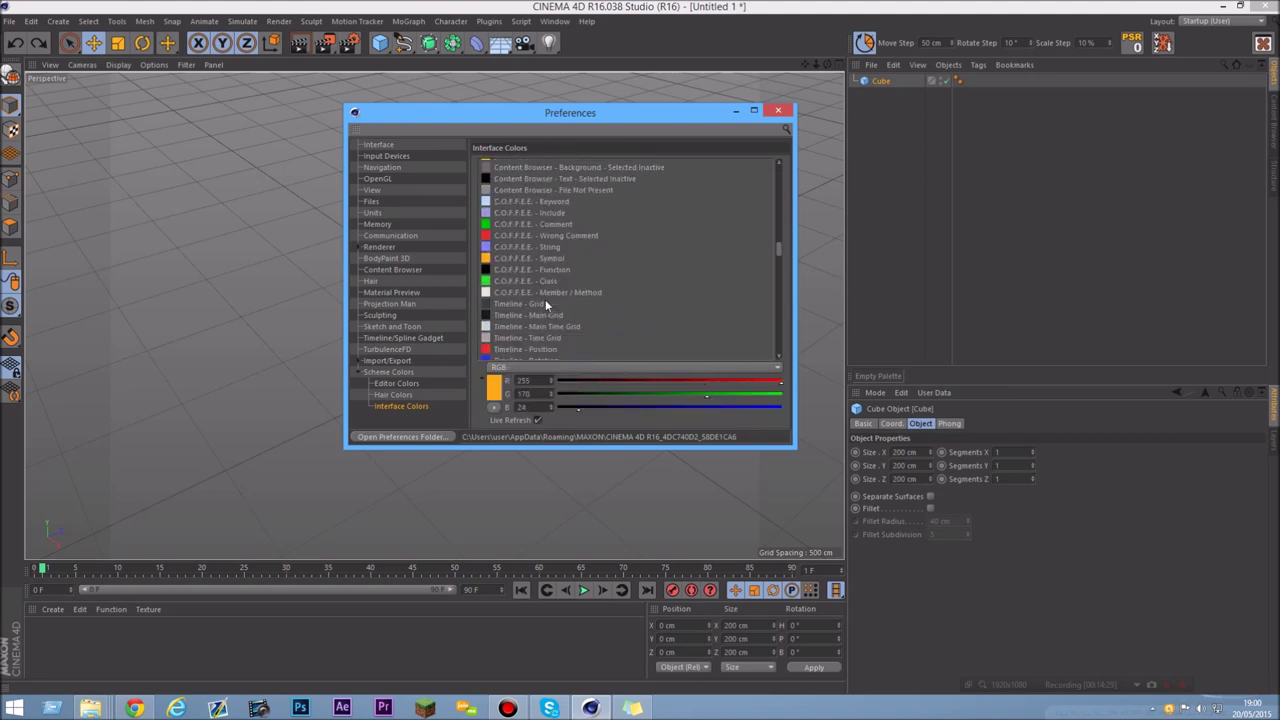
scroll(545, 299, "up", 10)
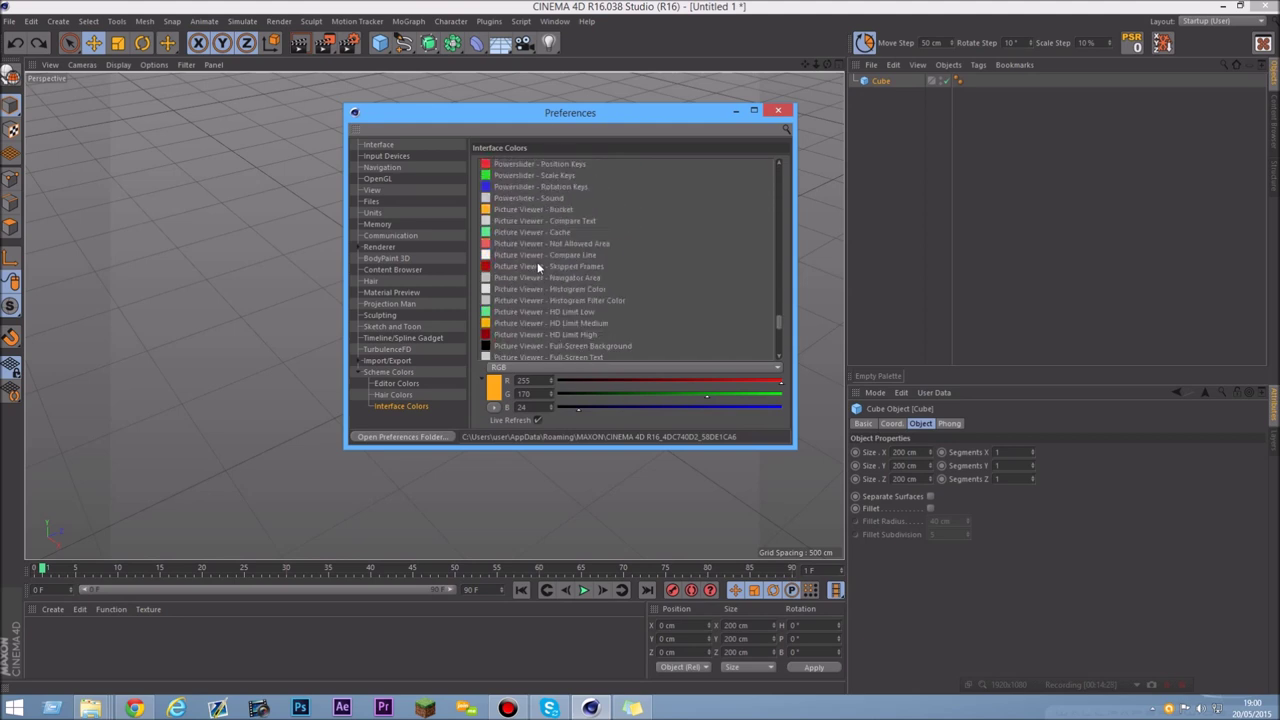
scroll(537, 262, "up", 20)
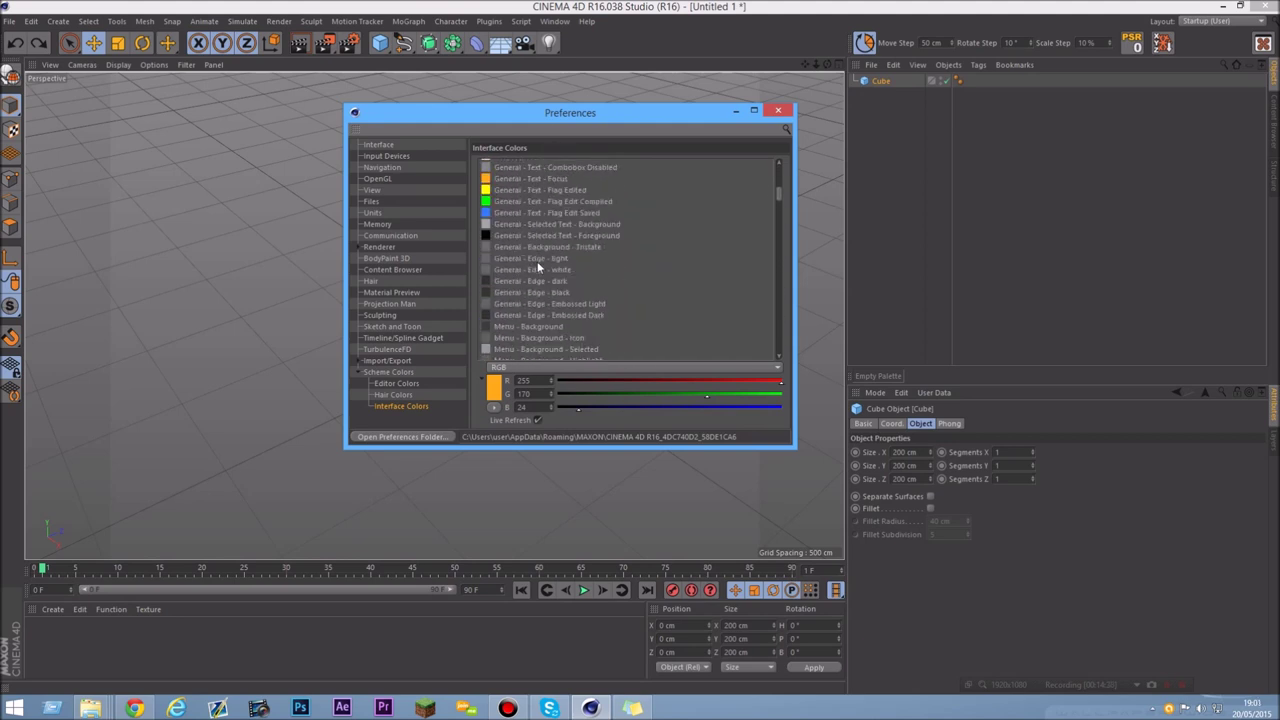
scroll(537, 261, "up", 1)
left_click(493, 388)
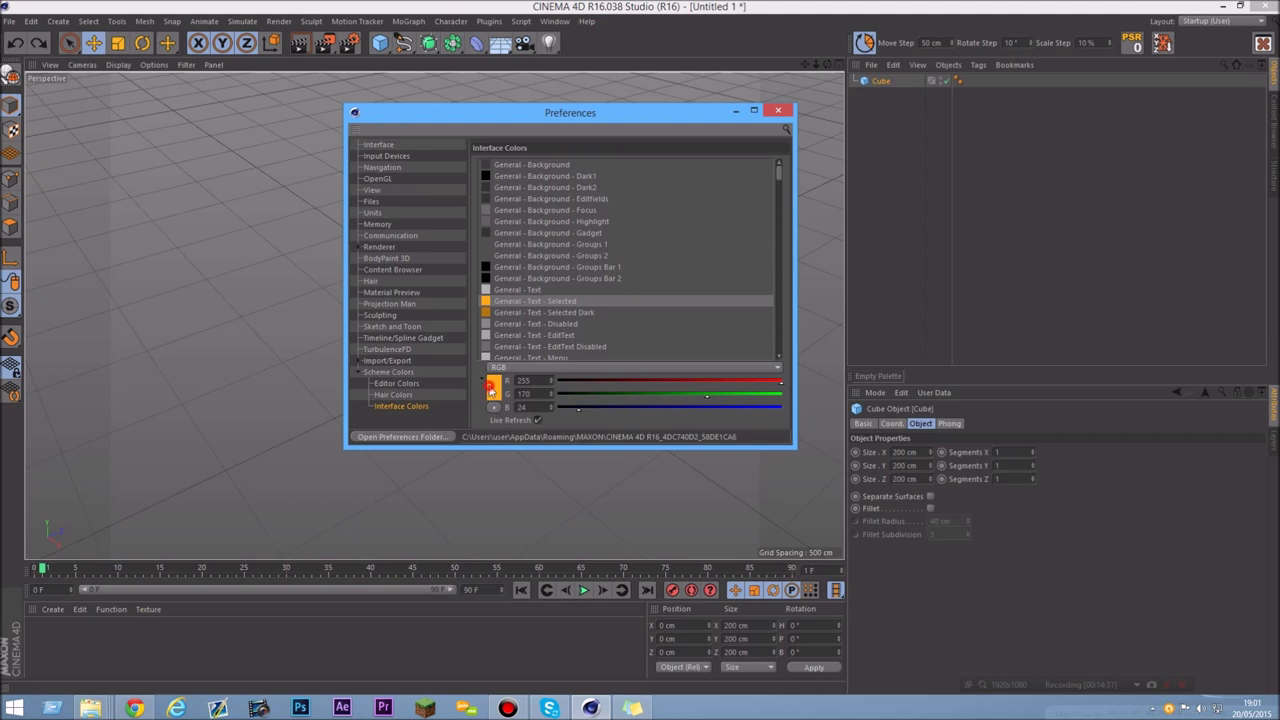
left_click(495, 338)
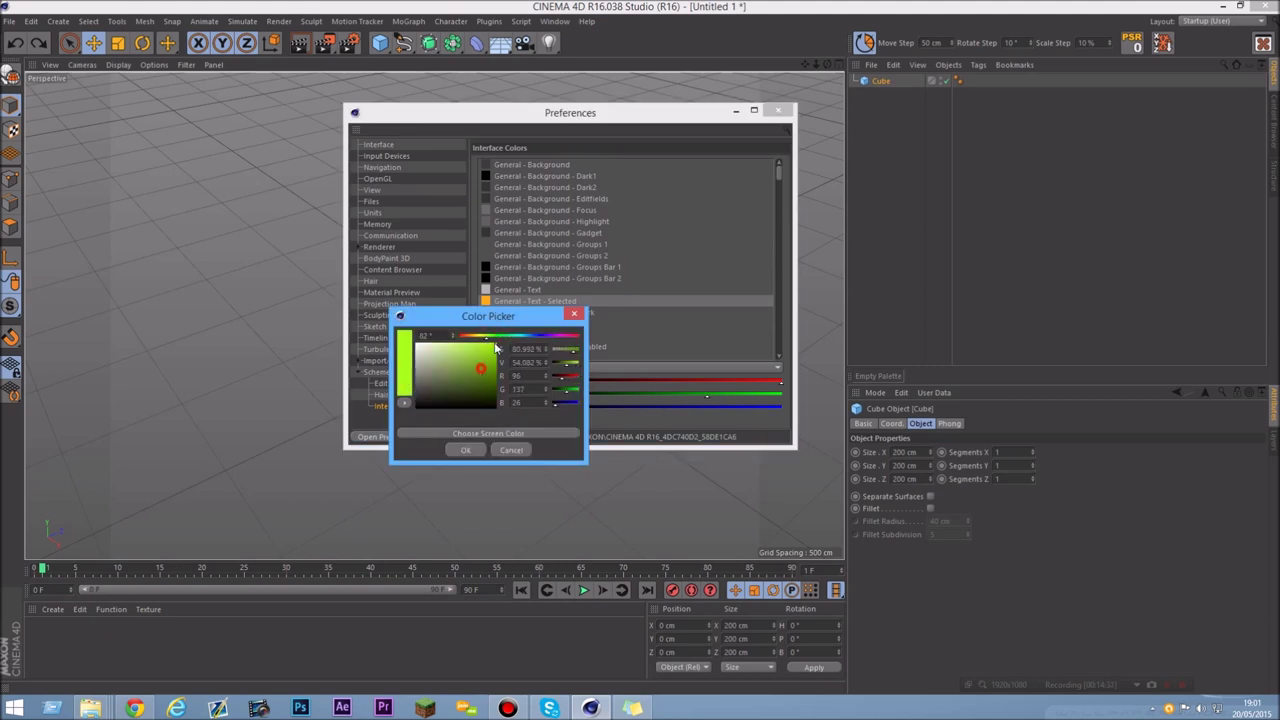
left_click(465, 450)
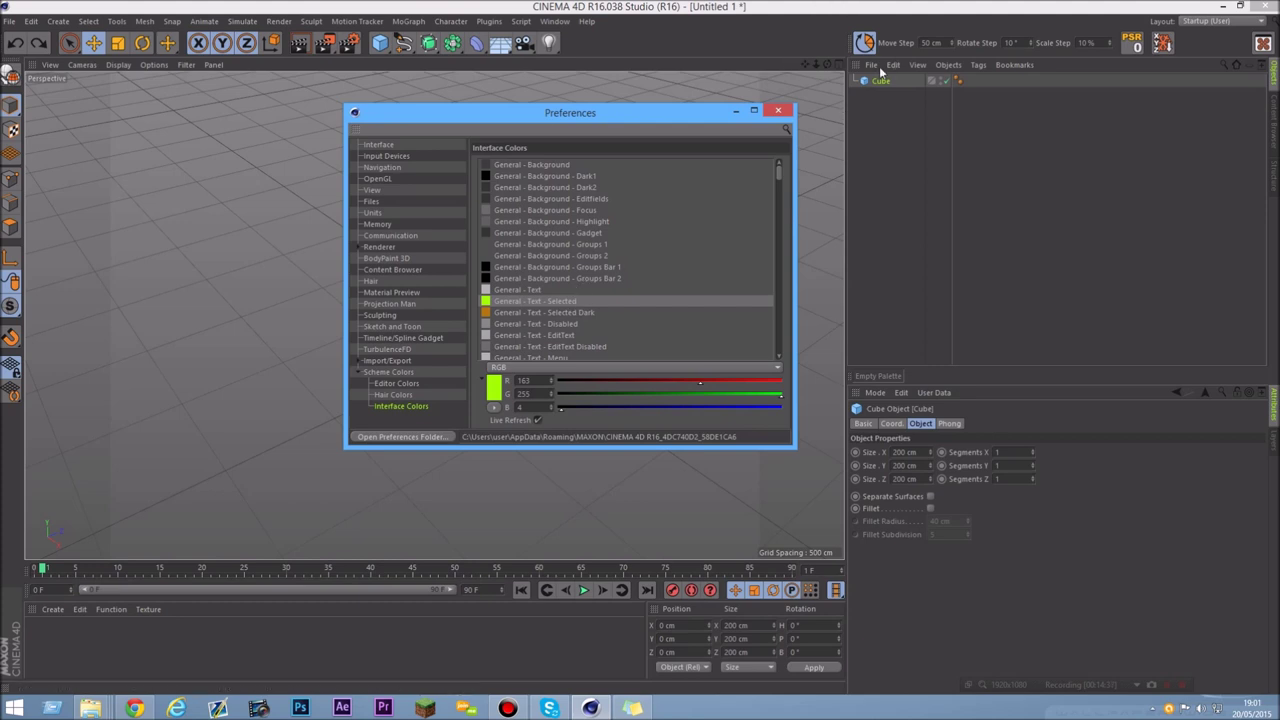
left_click(495, 398)
left_click(526, 453)
- Look further through the Interface Colors and examine the Hair Colors list
left_click(772, 177)
left_click_drag(780, 177, 781, 192)
left_click(393, 395)
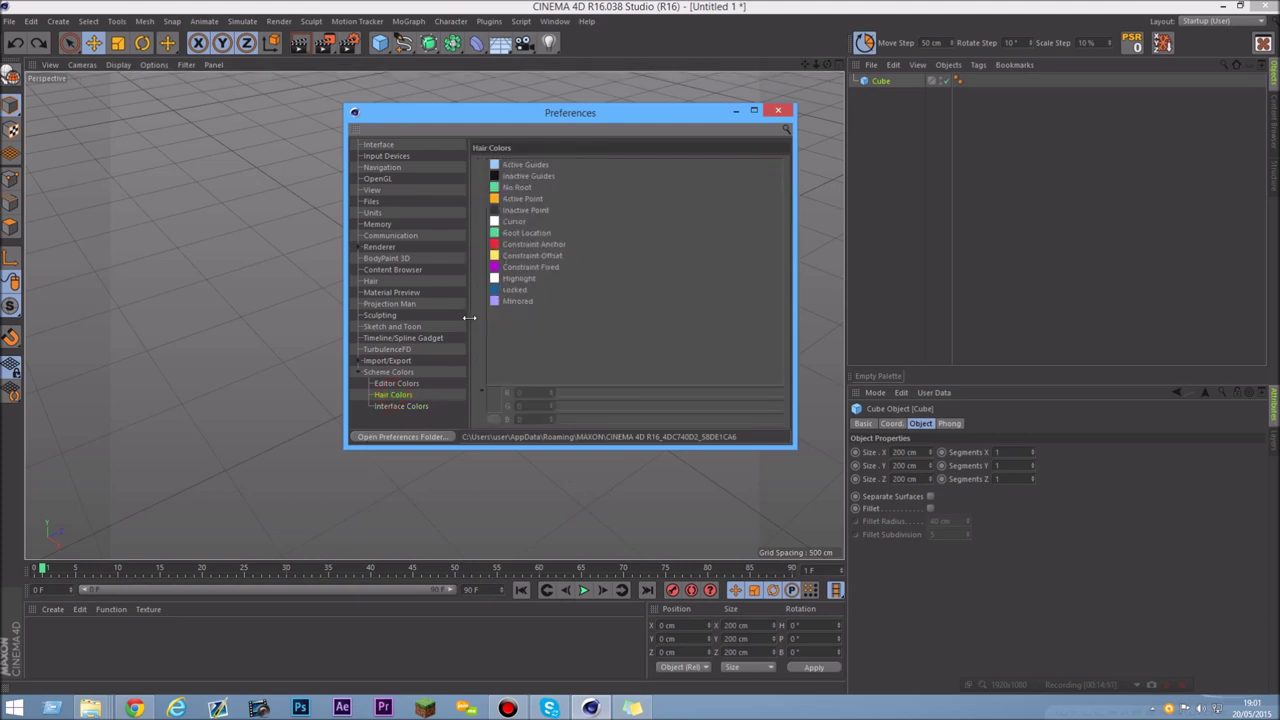
- In the Editor Colors, set Deformer to a bright green of RGB 86, 252, 31
left_click(400, 384)
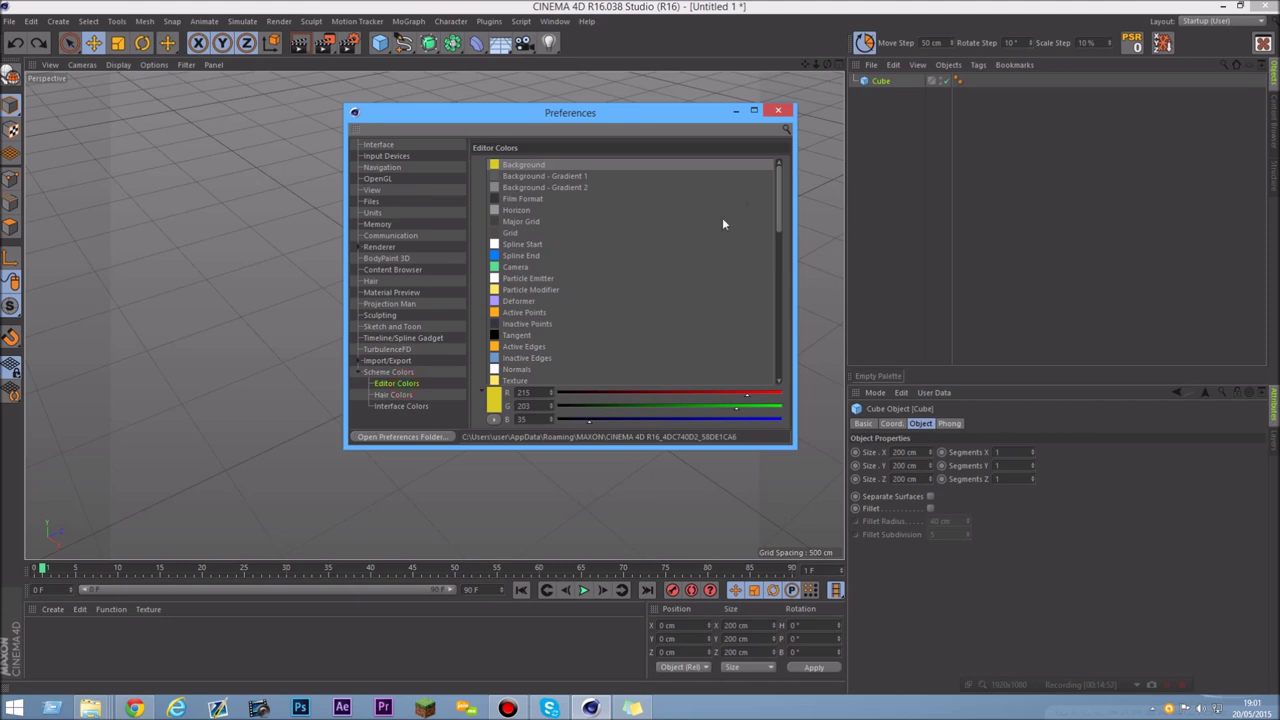
mouse_move(779, 195)
left_mouse_down()
mouse_move(778, 347)
mouse_move(788, 232)
left_mouse_up()
scroll(585, 337, "up", 5)
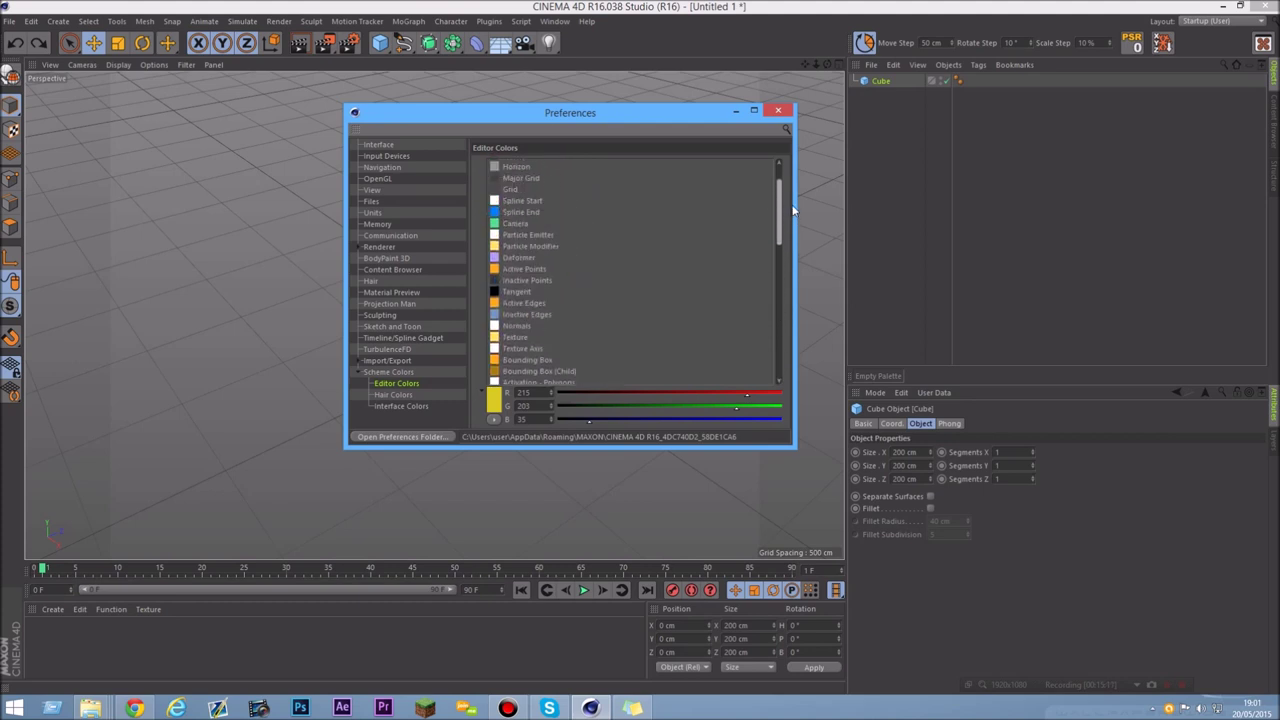
left_click(527, 280)
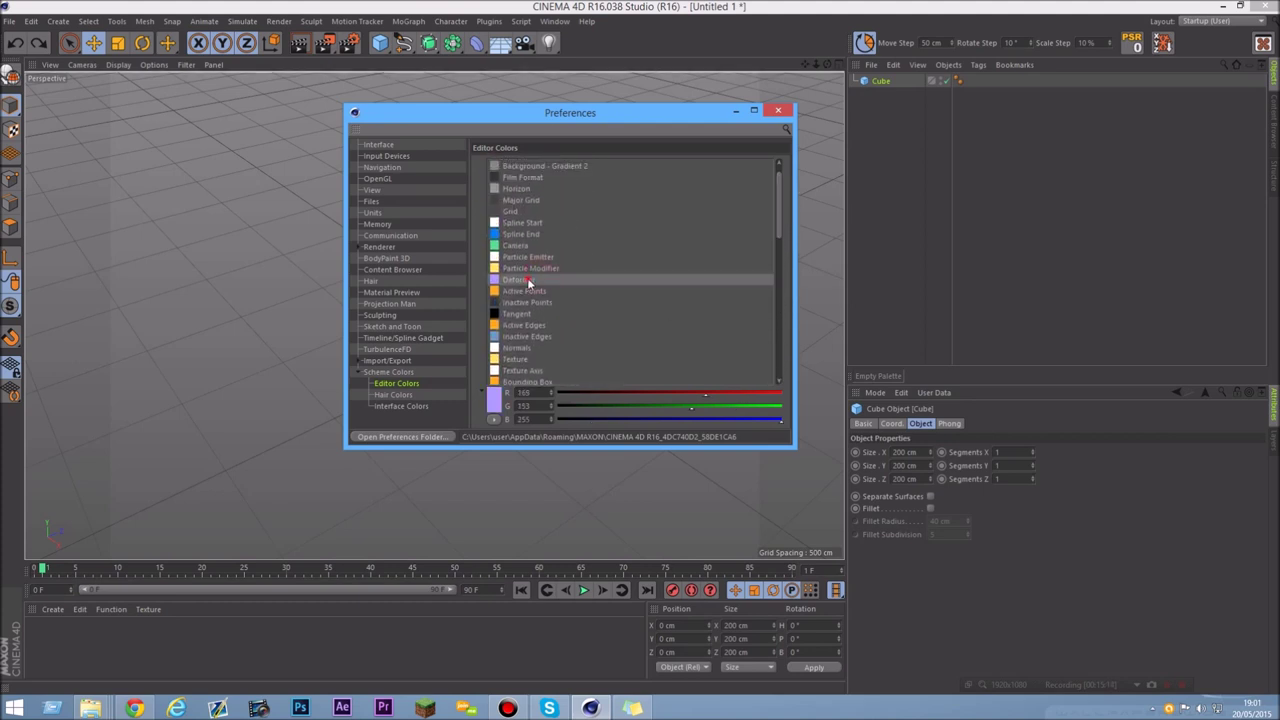
left_click(492, 397)
left_click(495, 344)
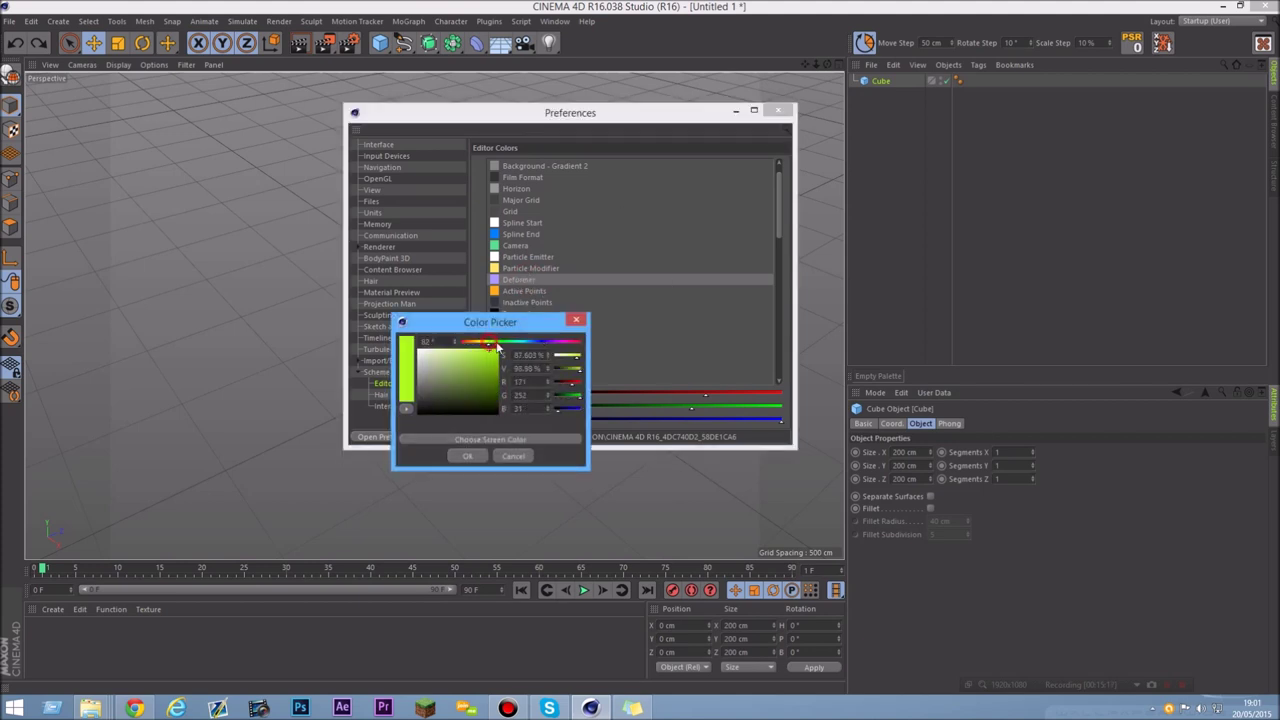
left_click(467, 456)
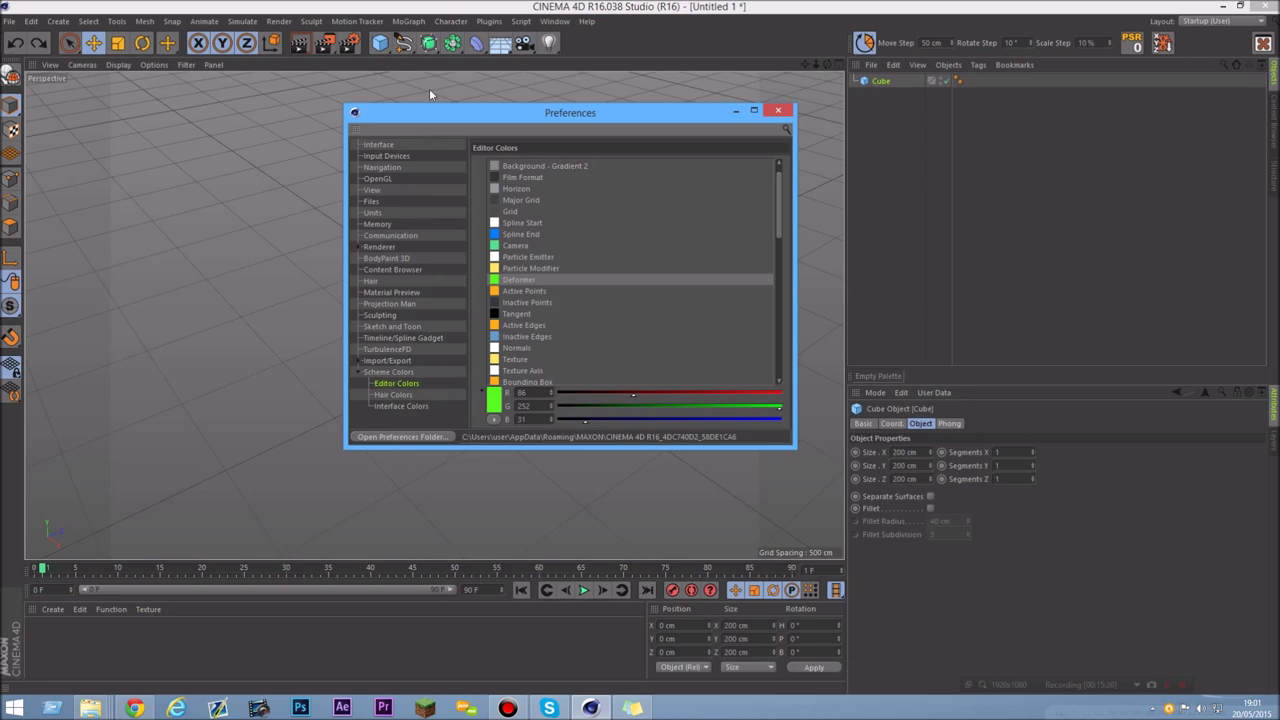
- Add an FFD deformer to the scene and move the Preferences window away from it
left_click_drag(476, 43, 614, 86)
left_click_drag(567, 125, 806, 322)
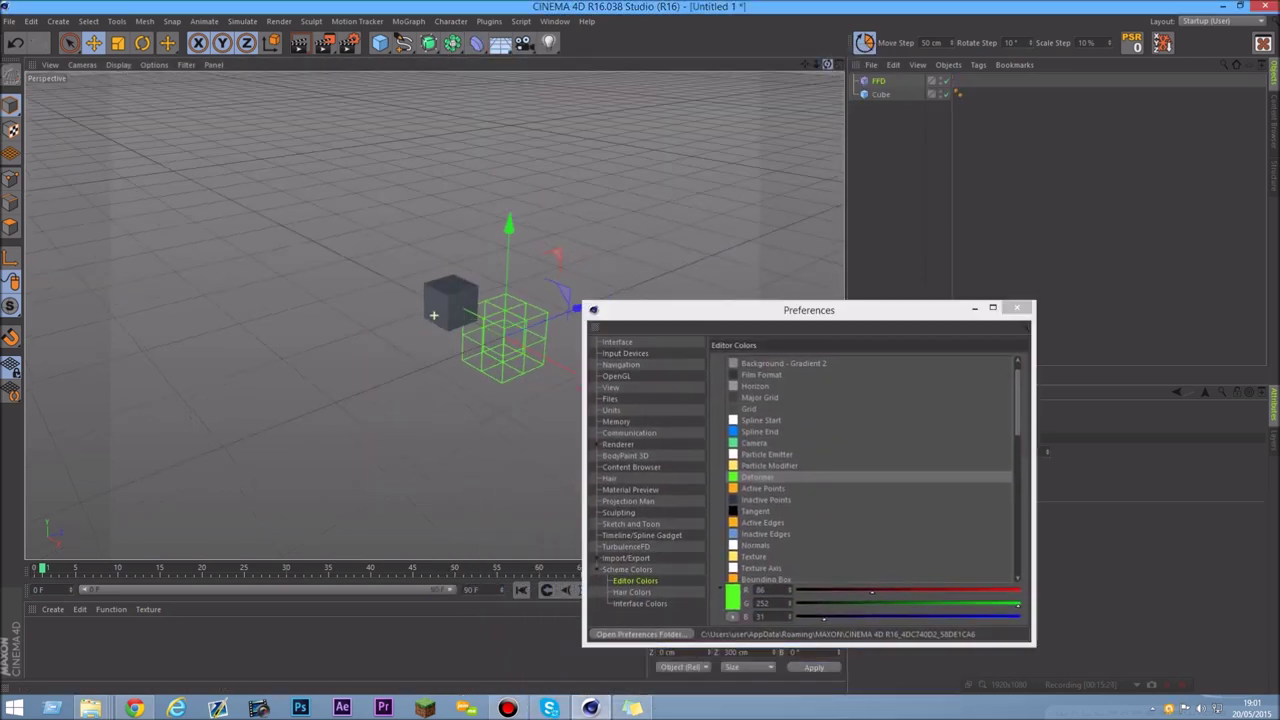
- Orbit the view around the FFD deformer in the viewport and delete it from the scene
left_click_drag(433, 315, 823, 73, "alt")
left_click_drag(589, 246, 571, 220)
key("Delete")
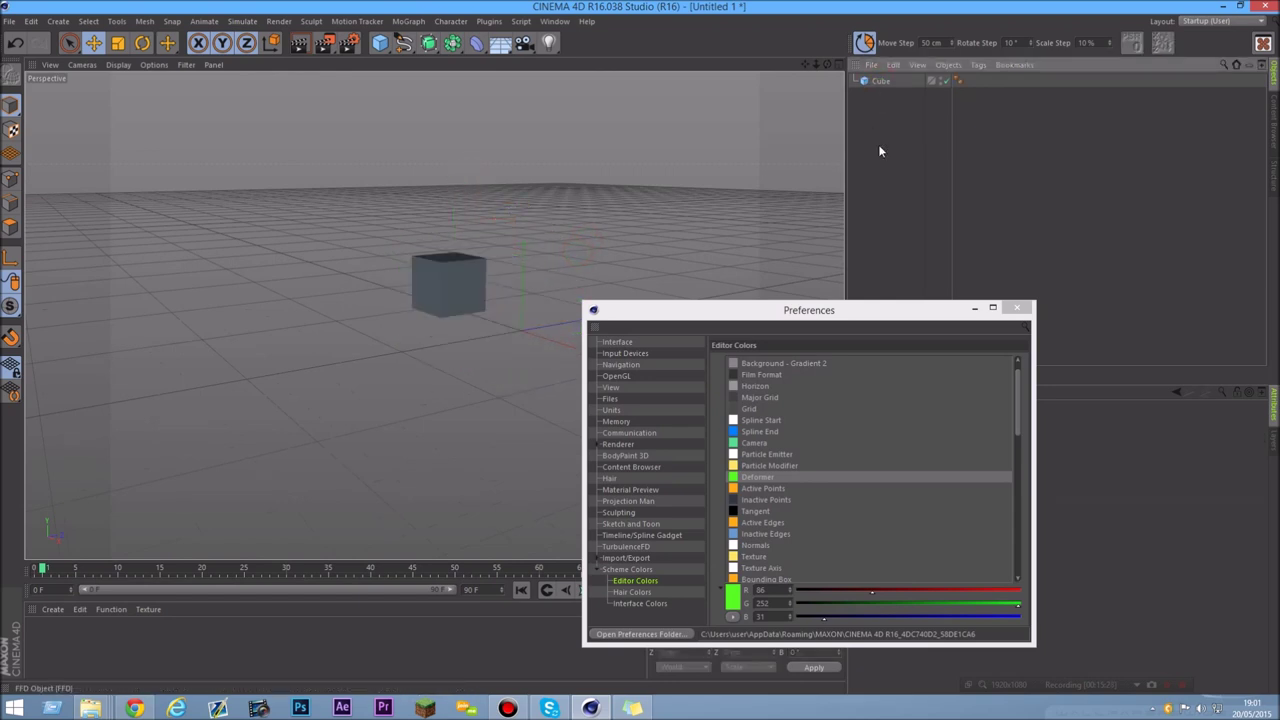
- In the Hair Colors, set Active Guides to a pale orange of RGB 255, 224, 152
left_click_drag(1020, 374, 1018, 480)
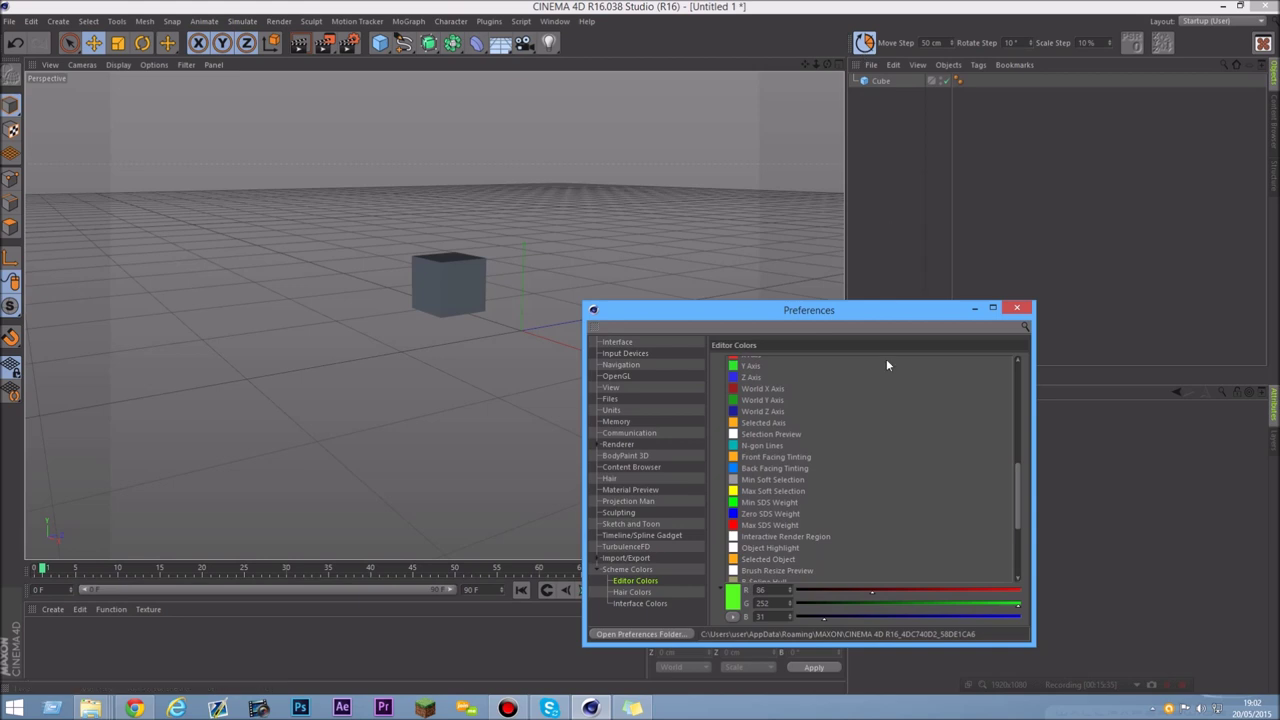
left_click(628, 594)
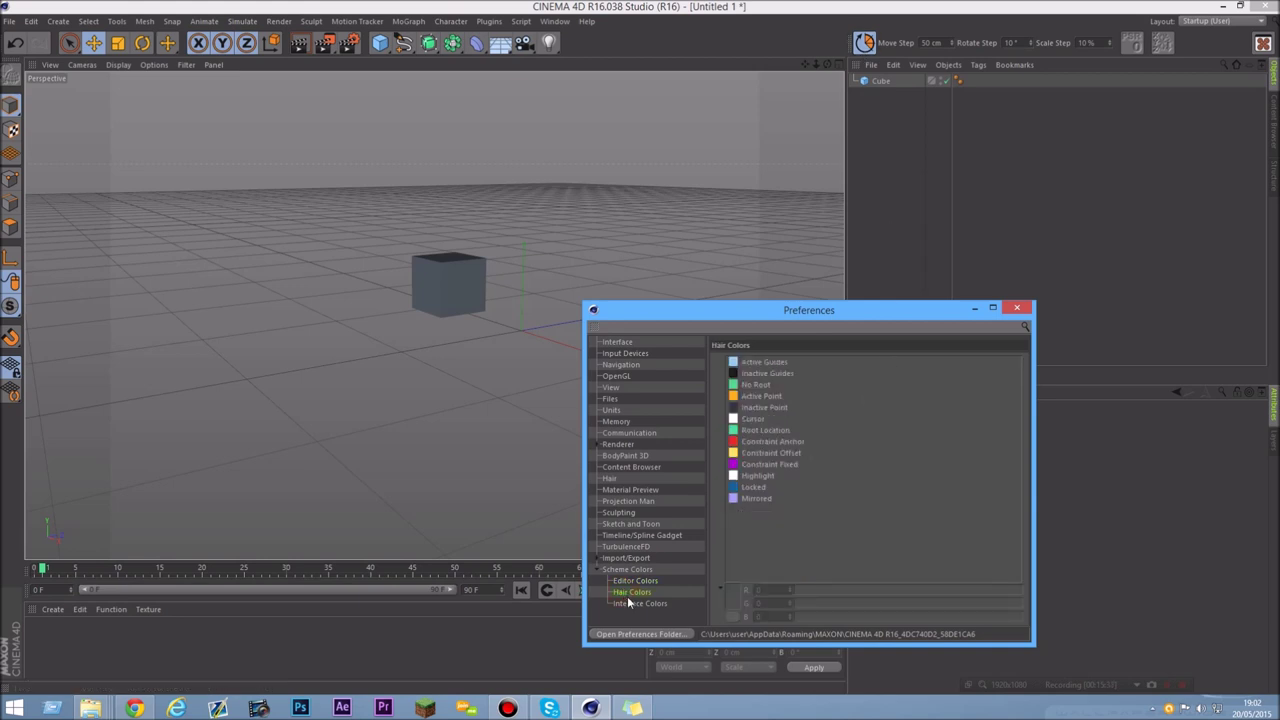
left_click(738, 361)
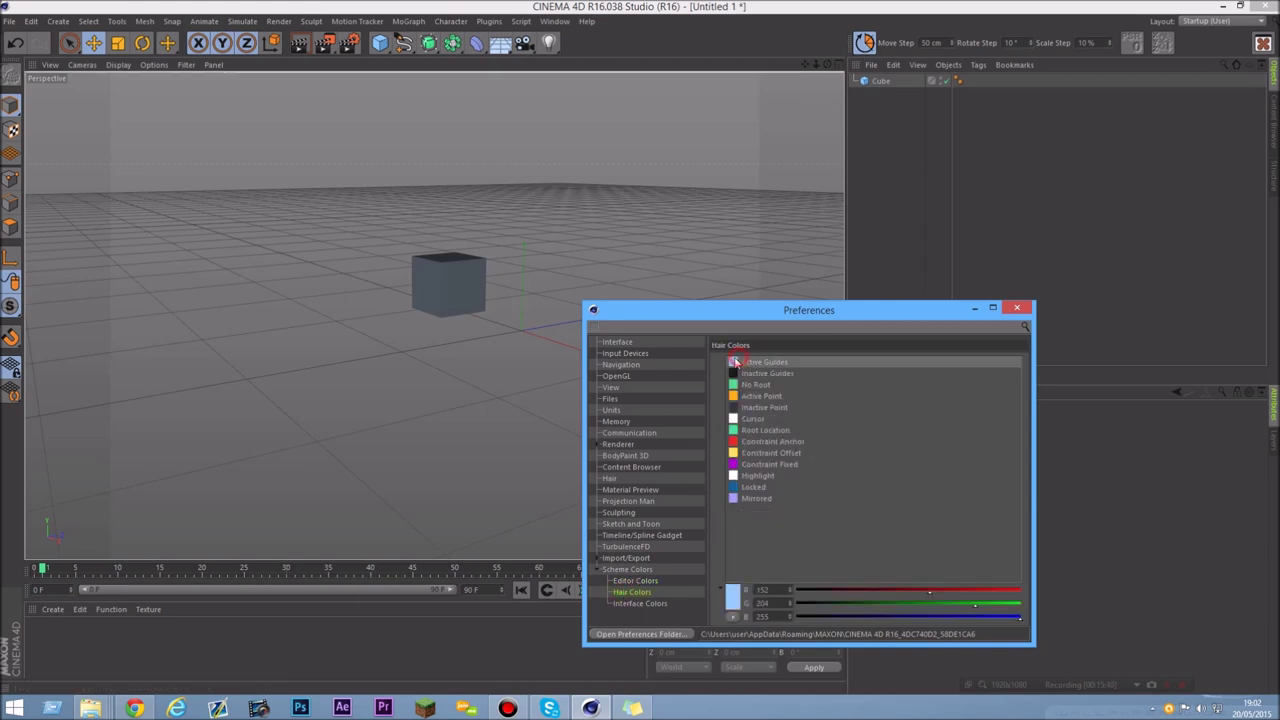
left_click(737, 594)
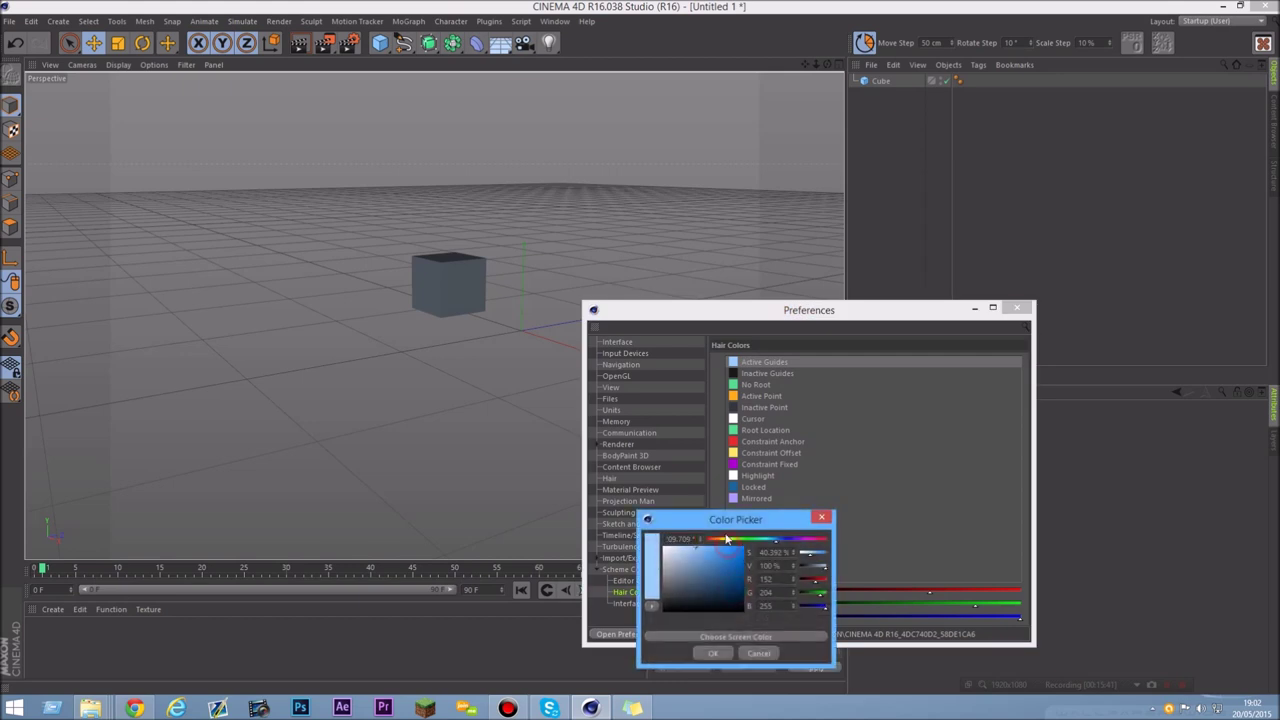
left_click(722, 542)
left_click(713, 653)
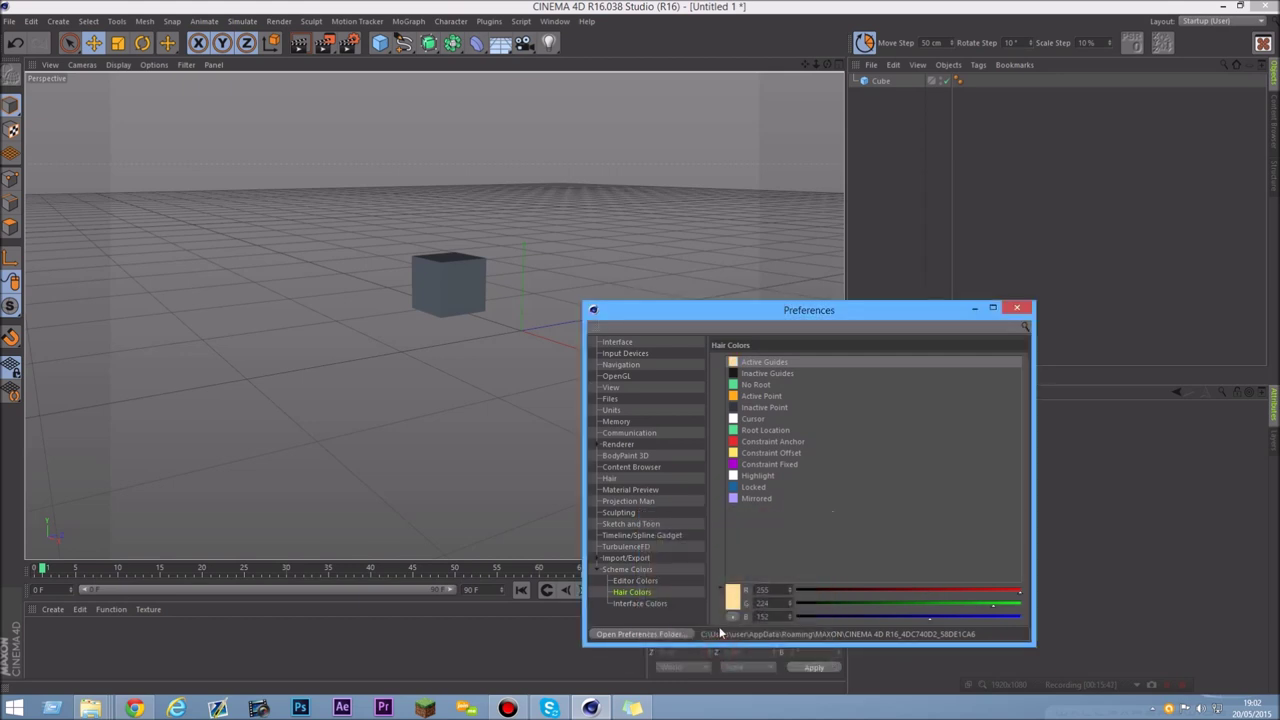
left_click(735, 598)
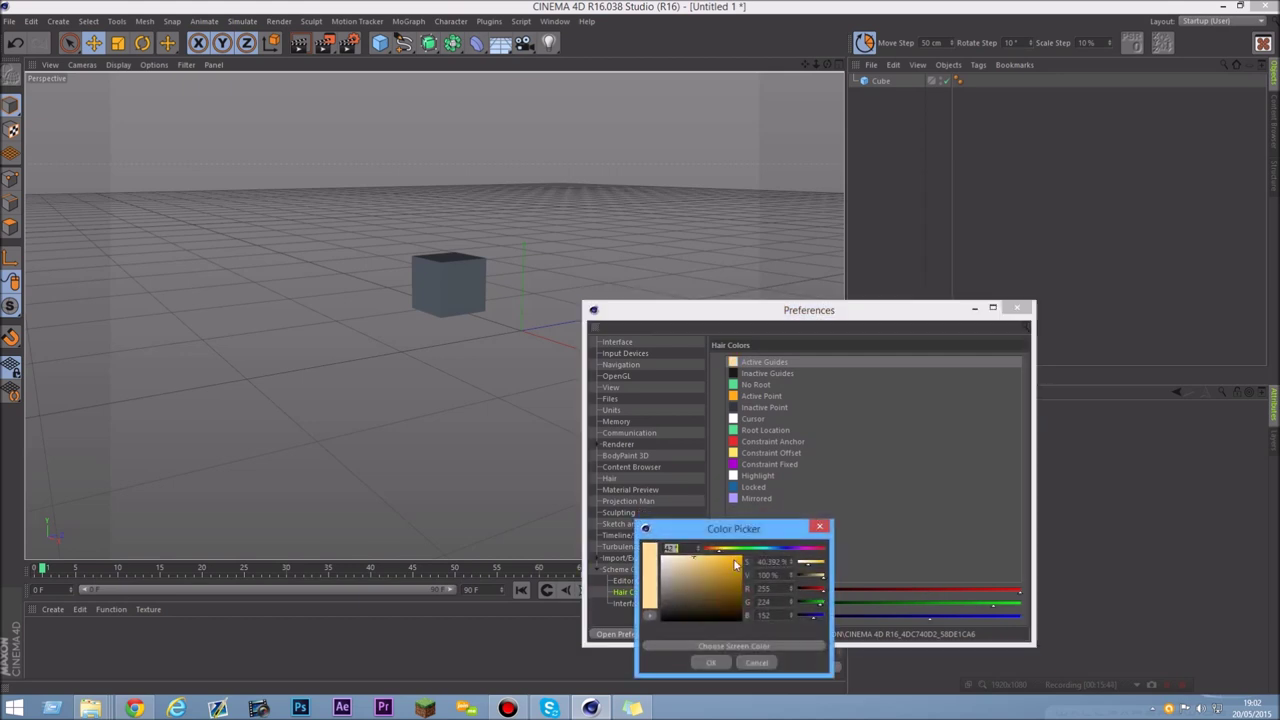
left_click(713, 656)
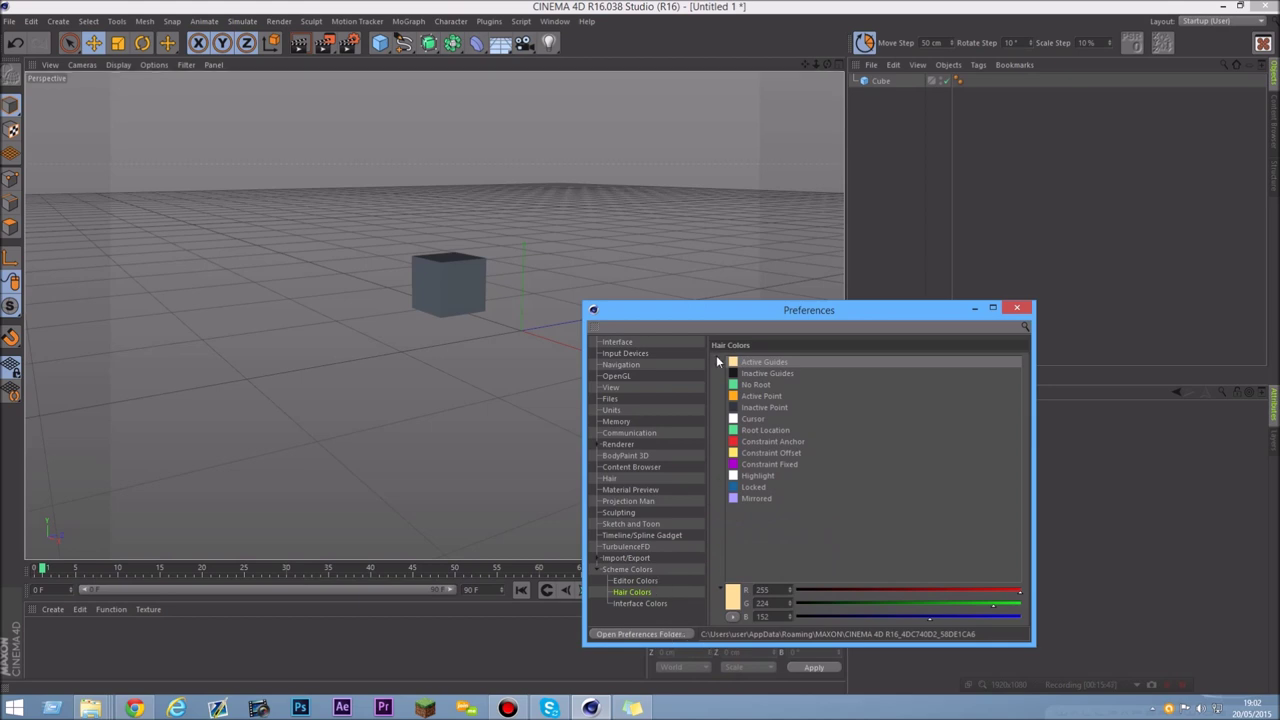
- Examine the General - Background - Gadget and General - Background - Focus entries in the Interface Colors
left_click(638, 603)
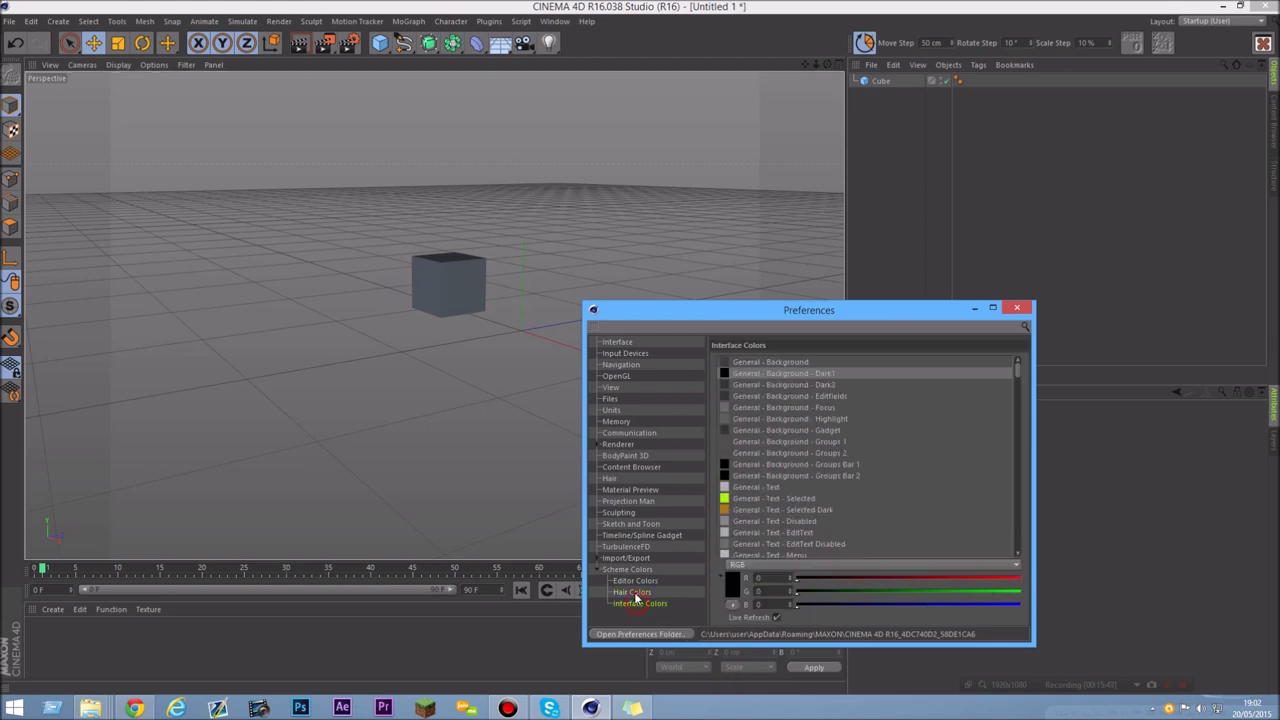
left_click(726, 432)
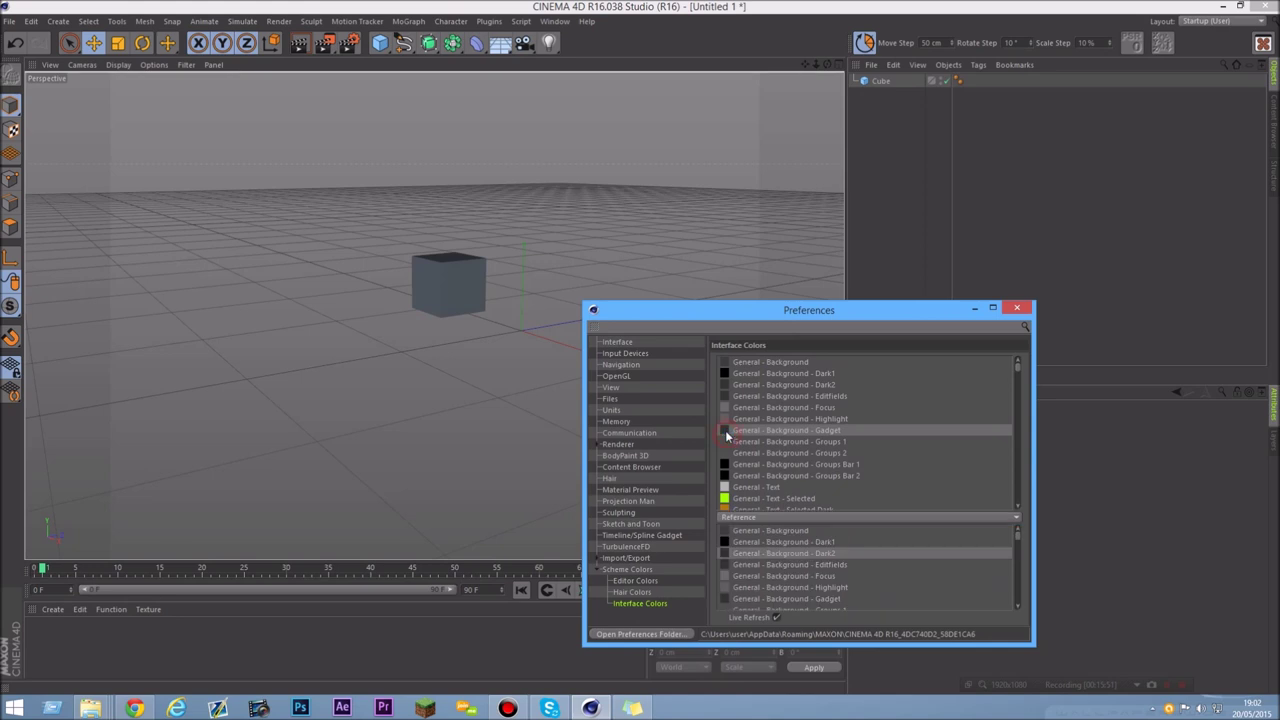
left_click(736, 410)
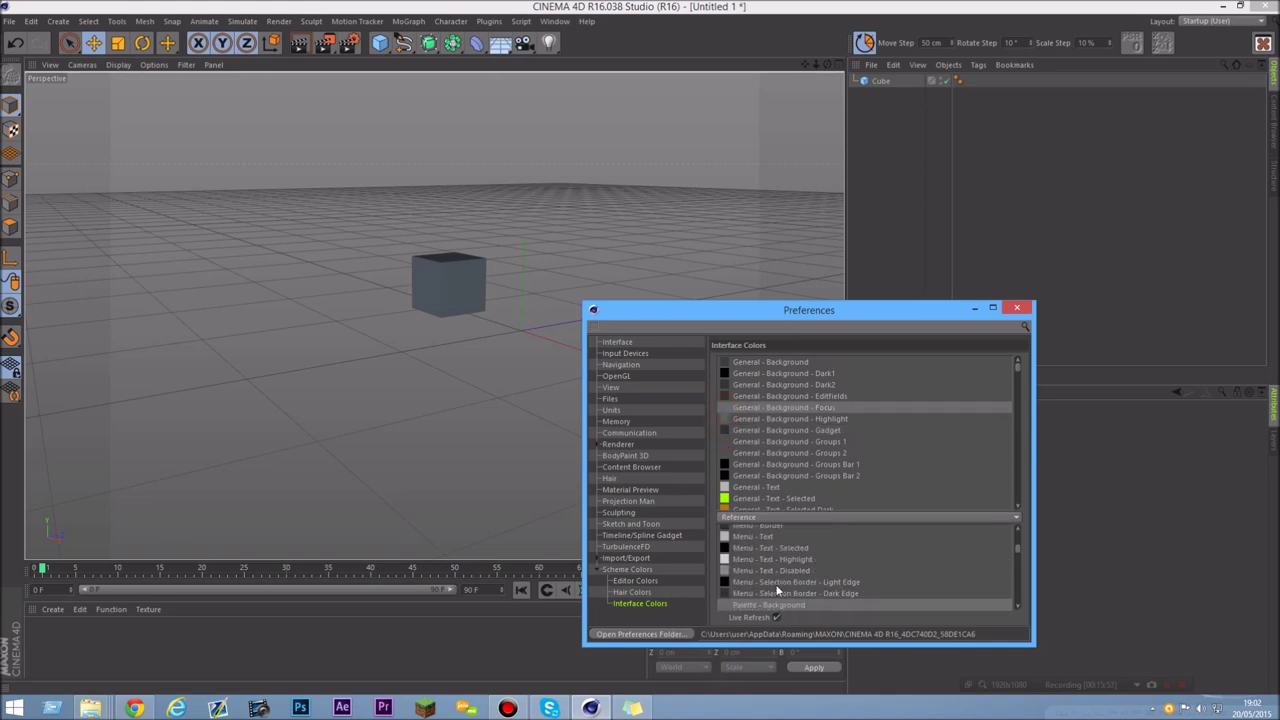
- In the Hair Colors, change Active Guides to a bright green with a hue of 113°
left_click(632, 592)
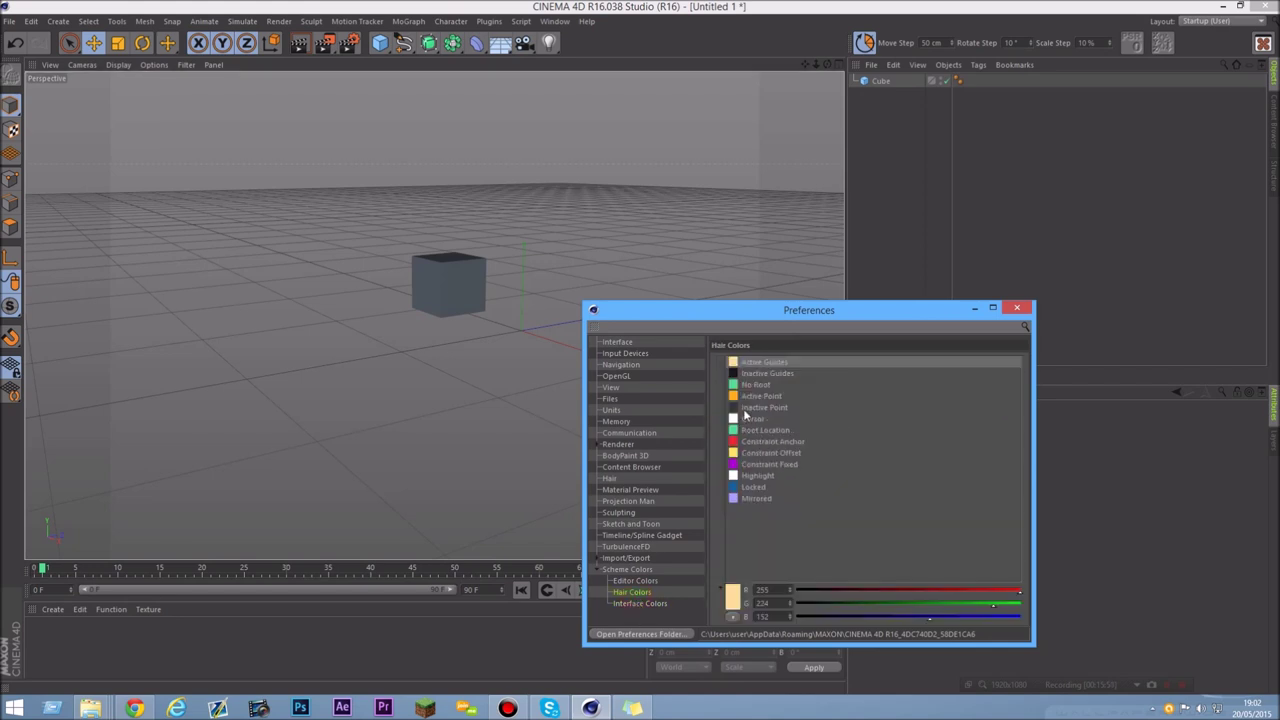
left_click(733, 598)
left_click_drag(646, 600, 646, 572)
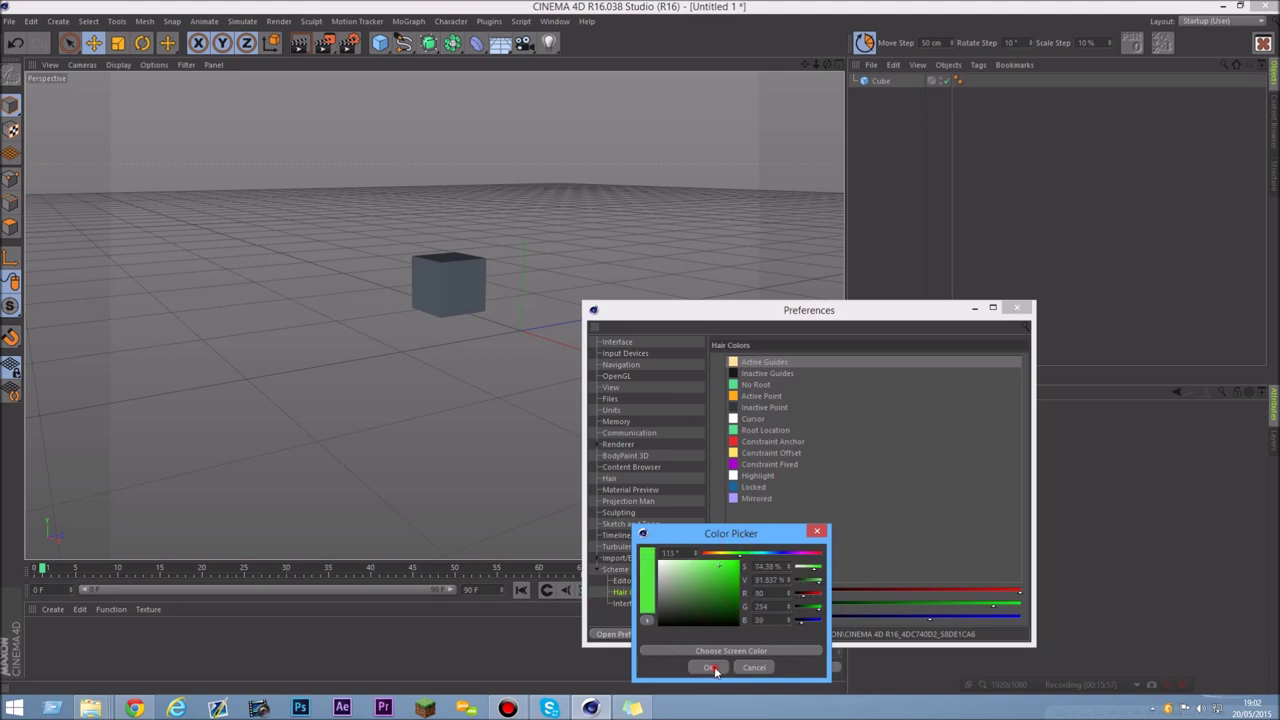
left_click(712, 668)
- In the Hair Colors, set No Root to a saturated green of RGB 0, 255, 107
left_click(756, 386)
left_click(736, 600)
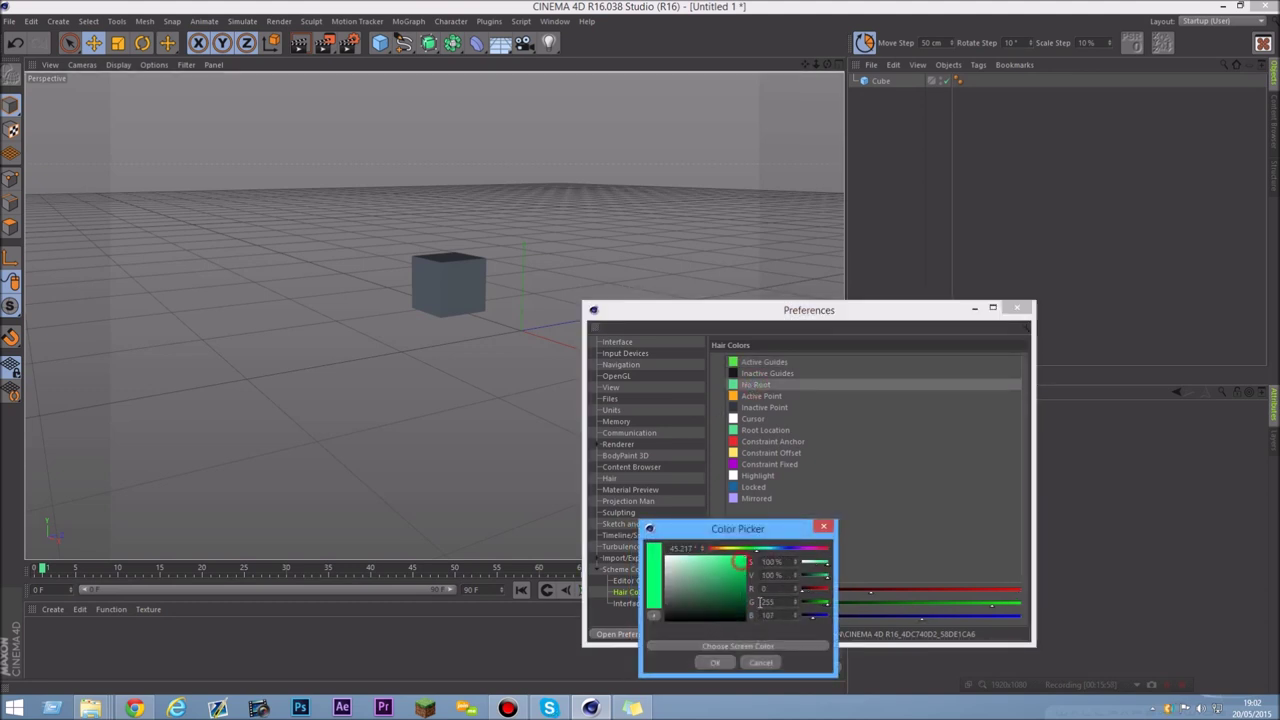
left_click(715, 665)
- In the Editor Colors, set Deformer to a fully saturated green of RGB 63, 255, 0
left_click(636, 581)
left_click(655, 570)
left_click(660, 581)
left_click(733, 498)
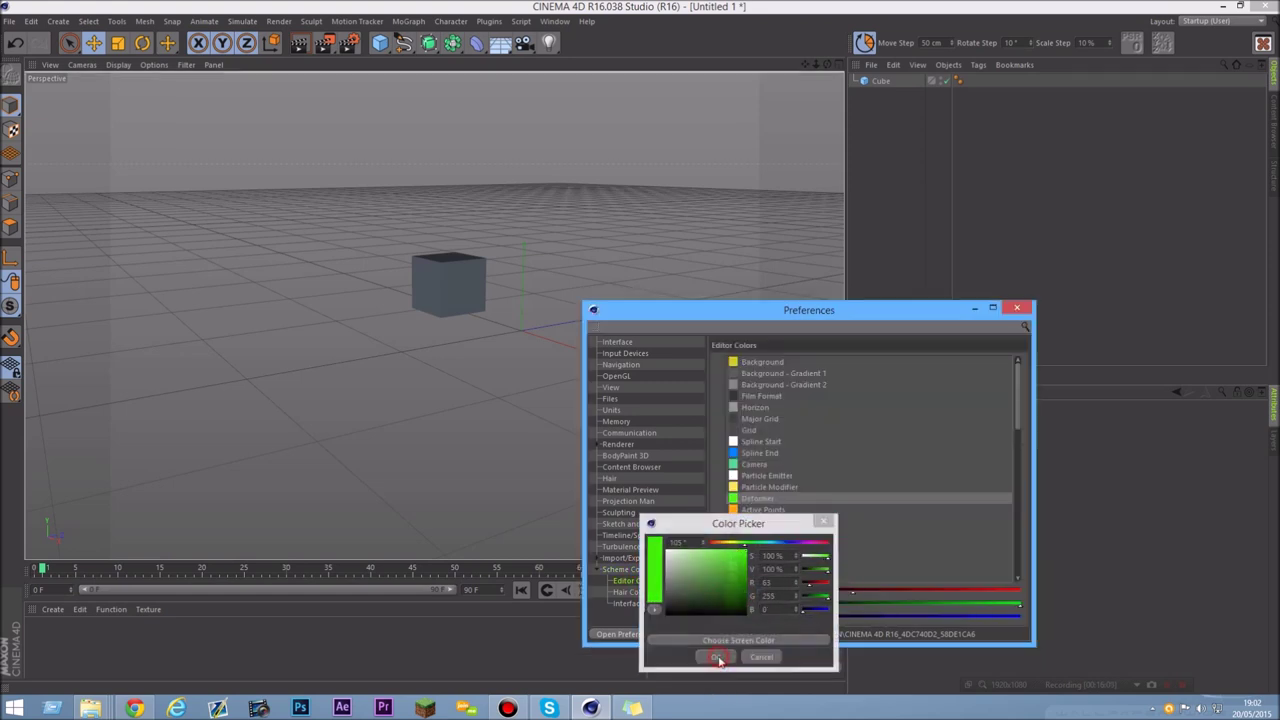
left_click(716, 657)
- In the Editor Colors, set Spline Start to a red of RGB 241, 33, 33
left_click(733, 441)
left_click(731, 597)
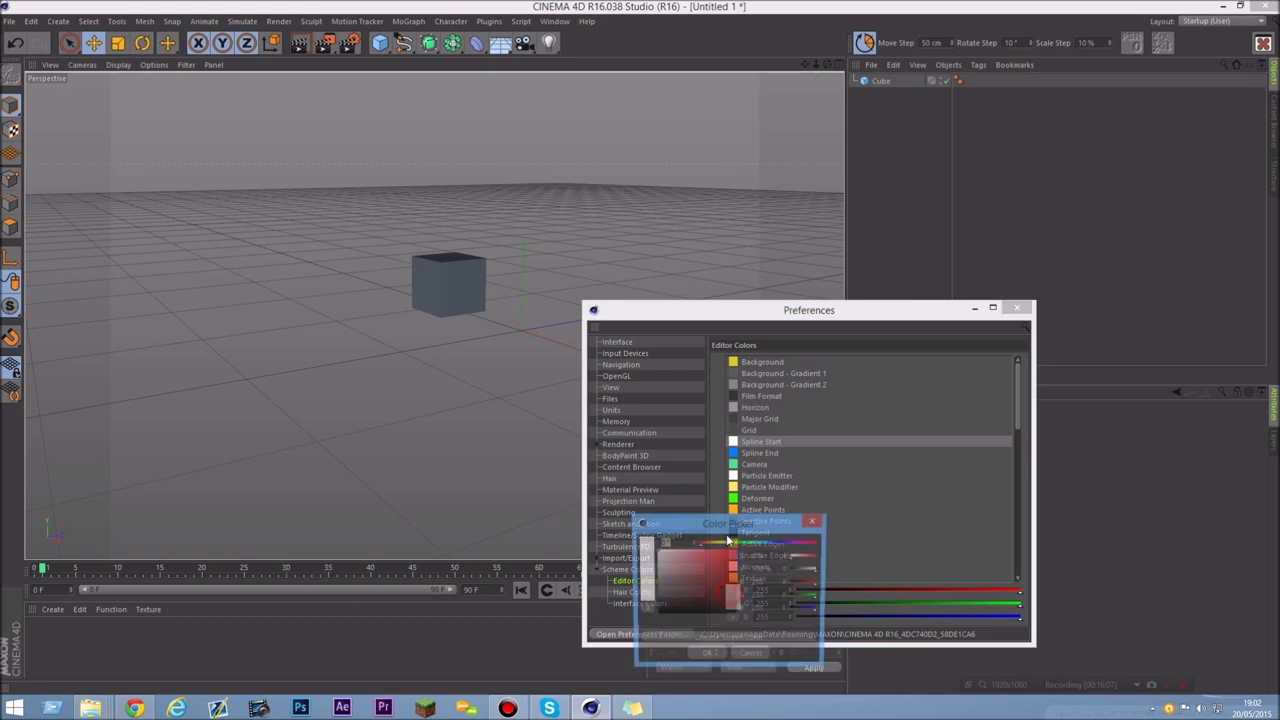
left_click(716, 657)
- Move the Preferences window over the viewport and look through the Editor Colors and Interface Colors lists
left_click_drag(834, 318, 746, 208)
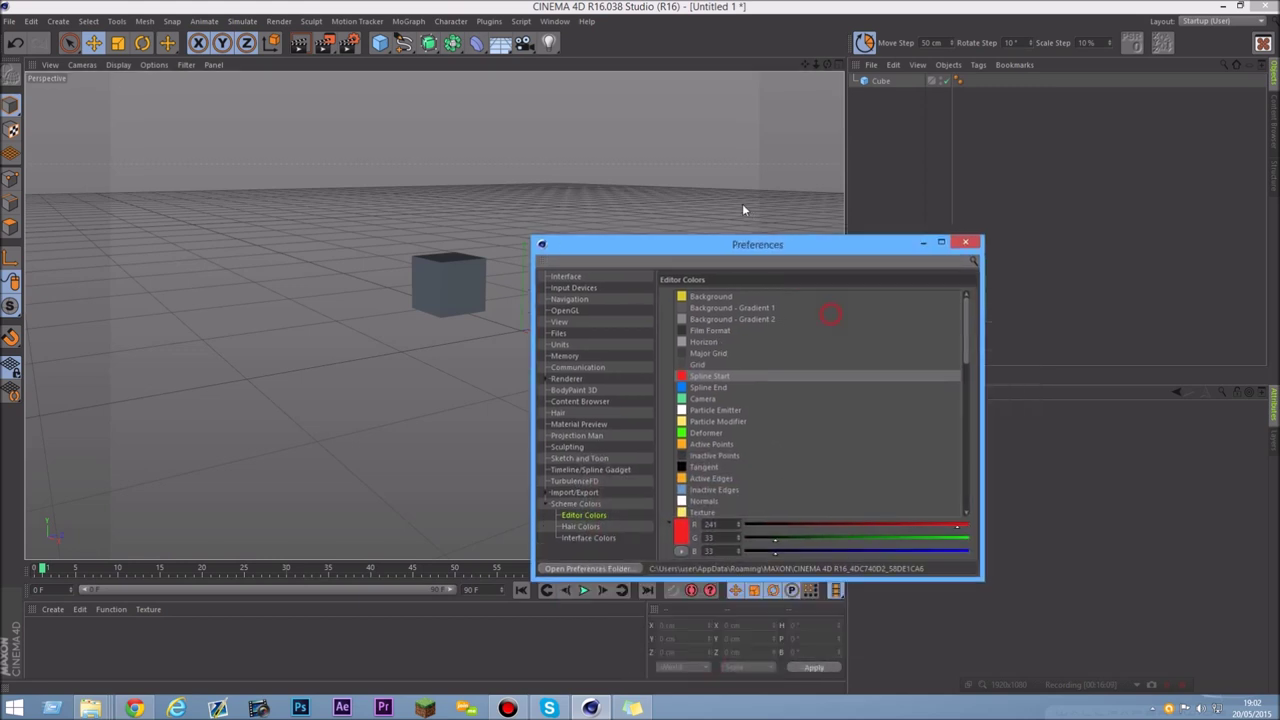
left_click_drag(929, 302, 926, 451)
scroll(658, 430, "down", 3)
left_click(551, 493)
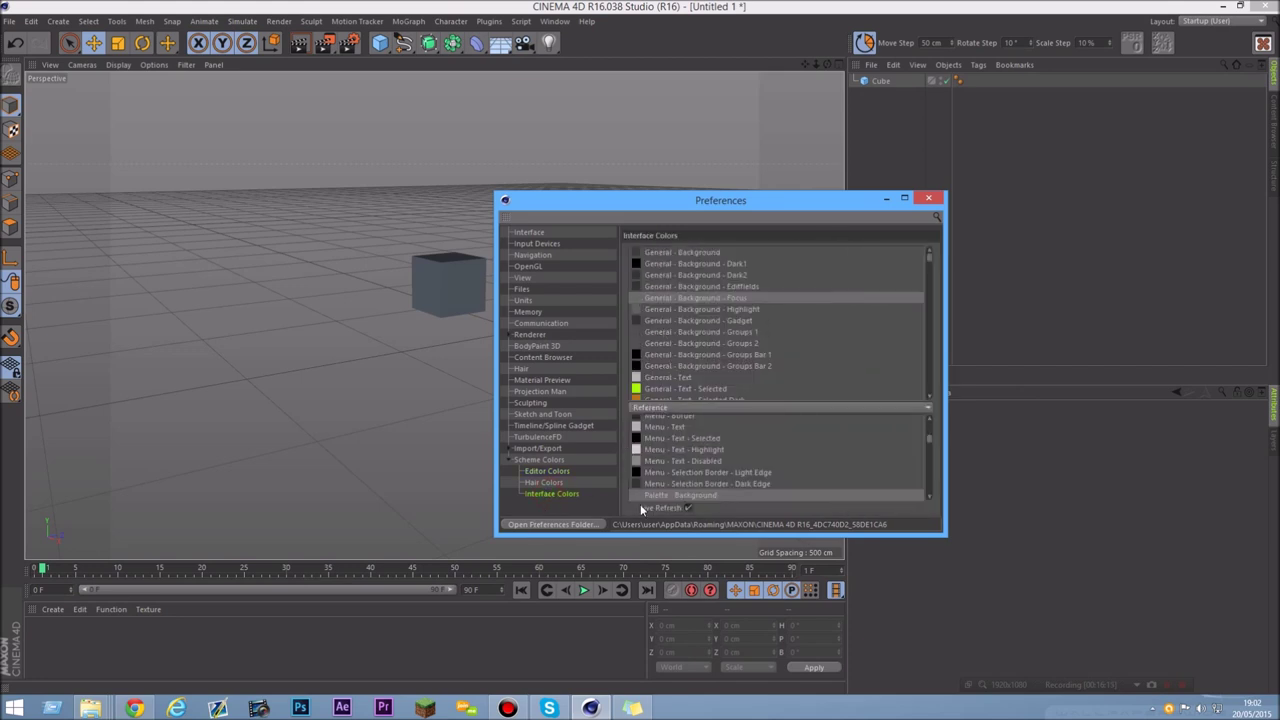
- Open the Cinema 4D preferences folder, reduce its window to a smaller size and show the contents as large icons
left_click(565, 529)
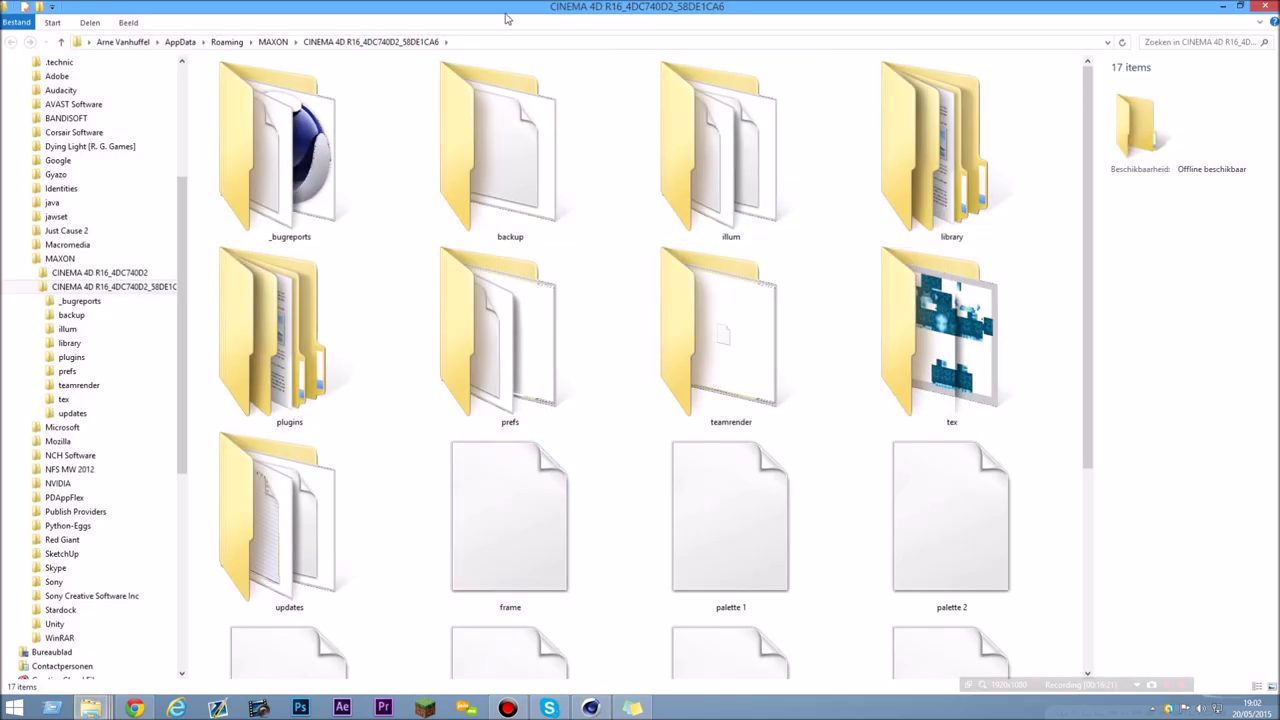
double_click(507, 21)
left_click_drag(854, 481, 1116, 608)
left_click(358, 162)
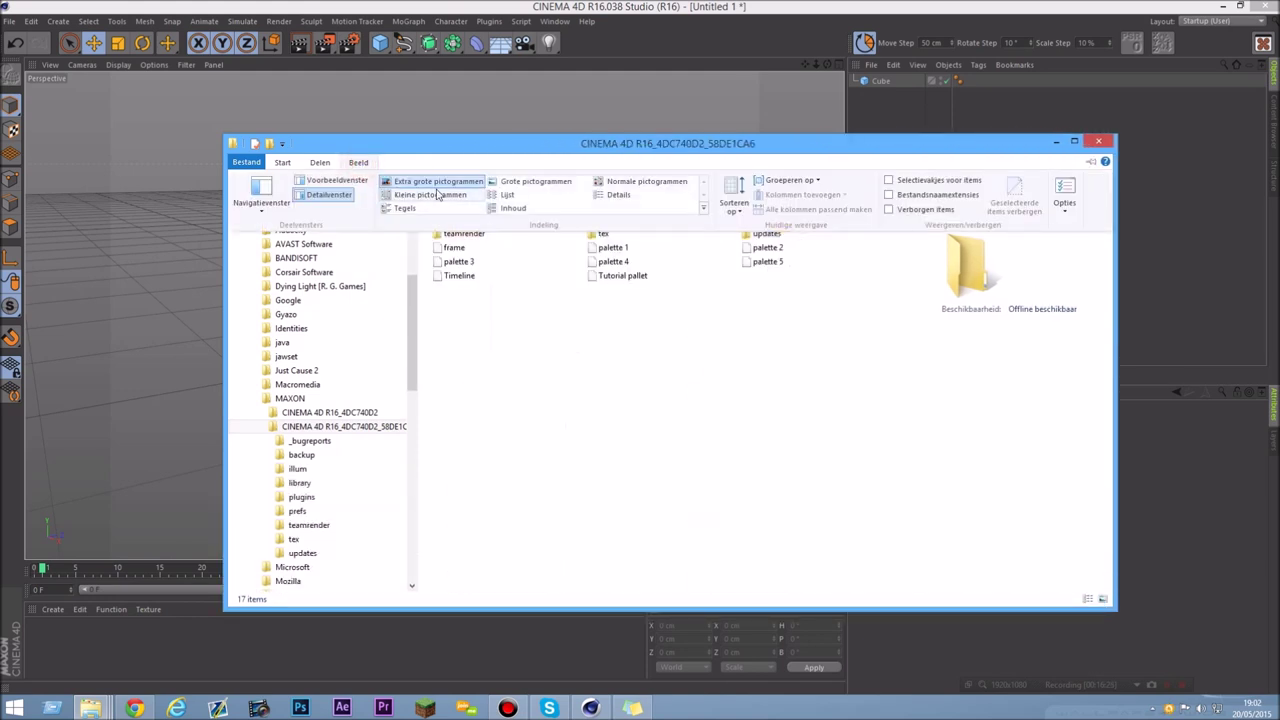
left_click(546, 180)
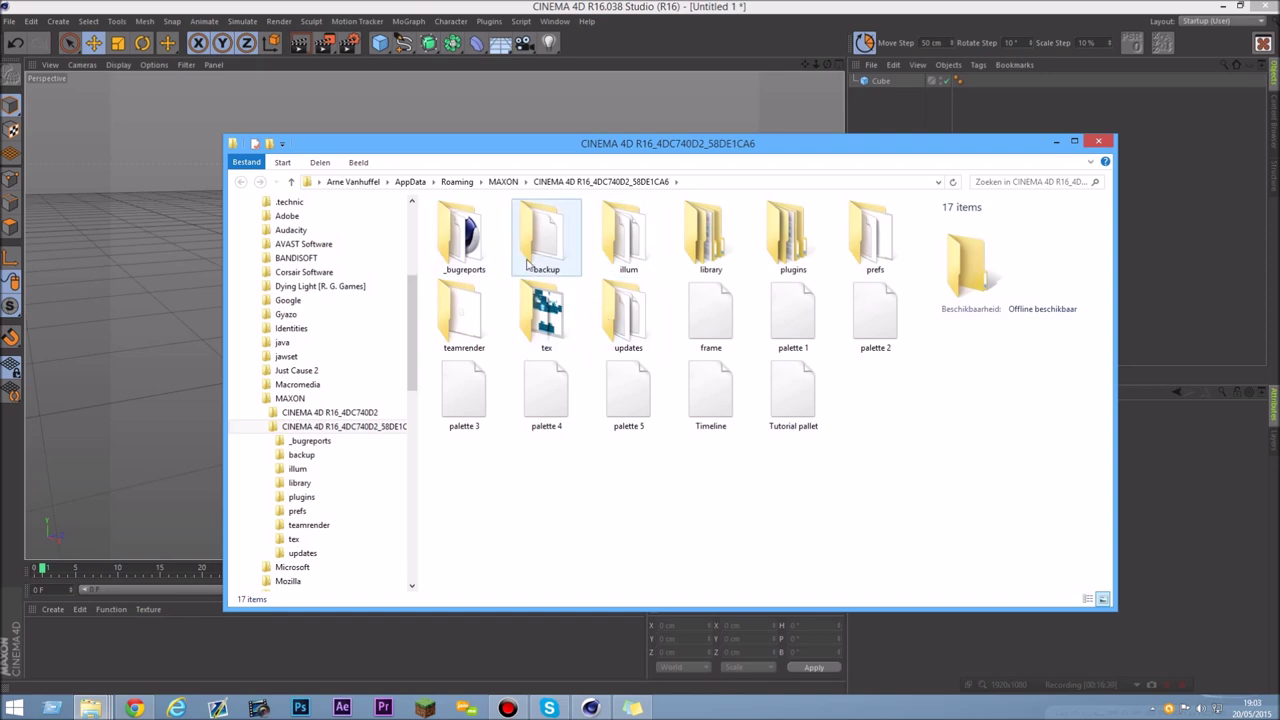
left_click_drag(648, 136, 557, 203)
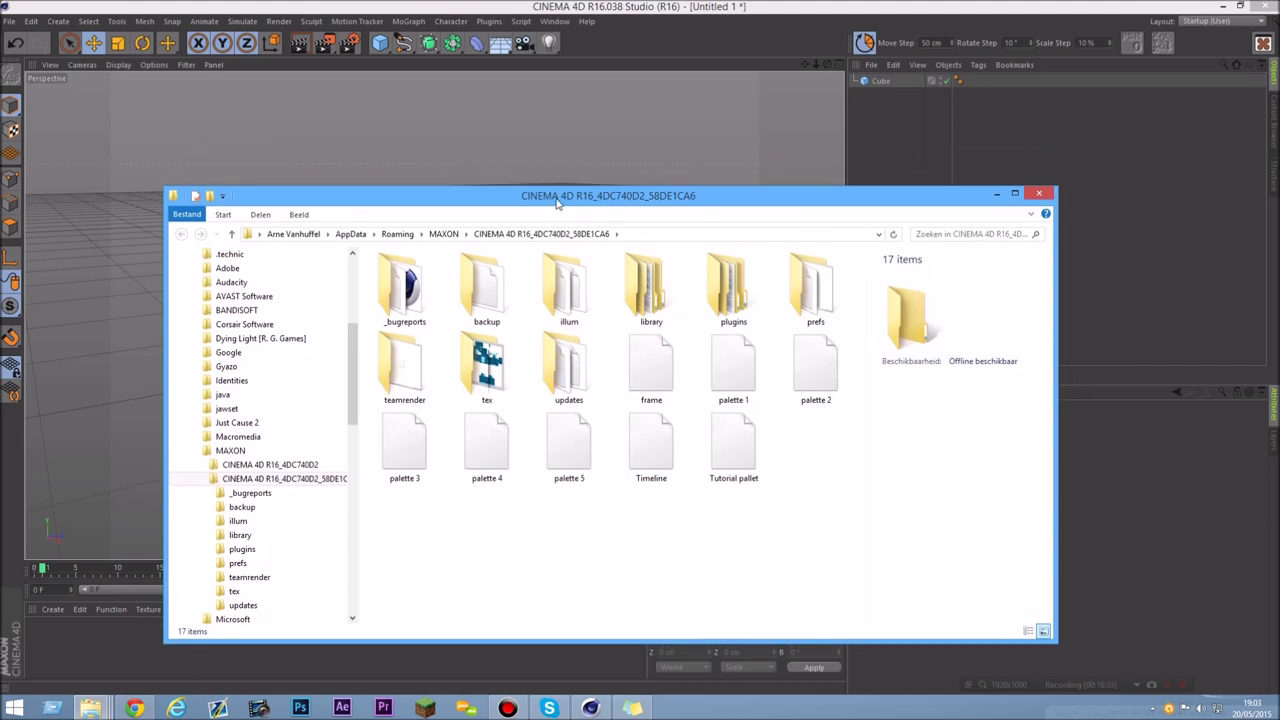
left_click_drag(557, 199, 560, 196)
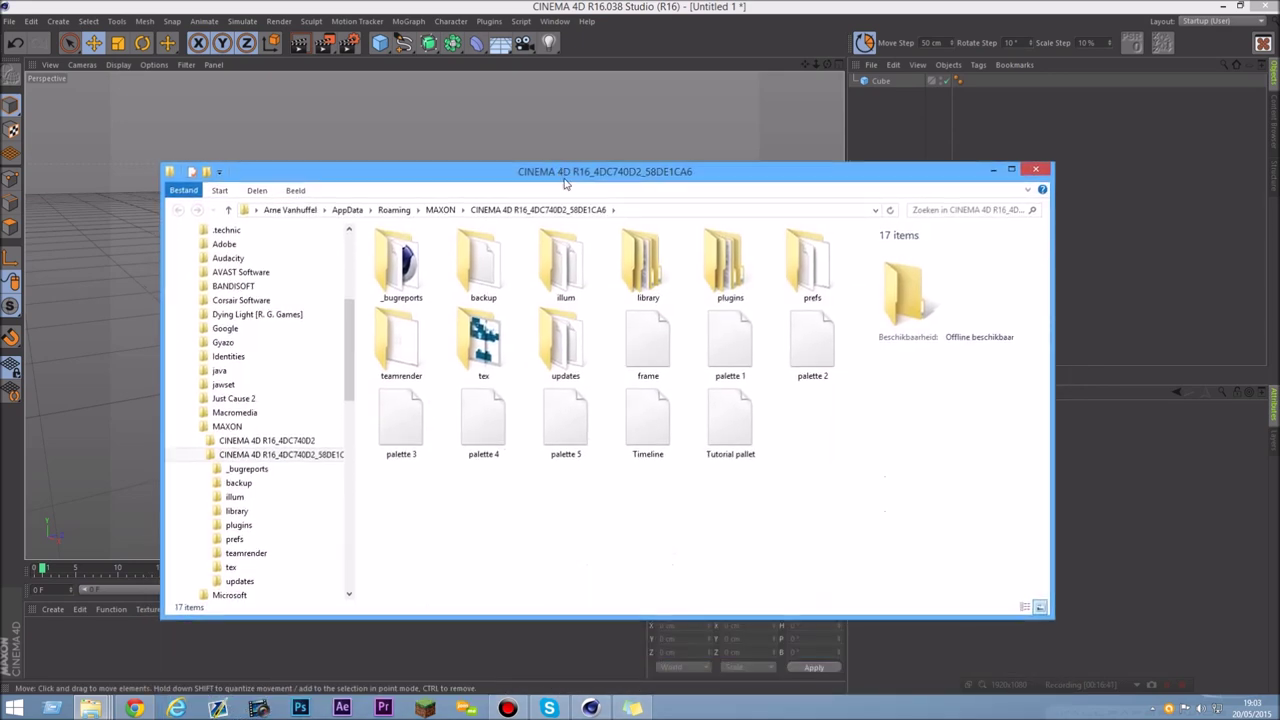
left_click_drag(565, 183, 573, 194)
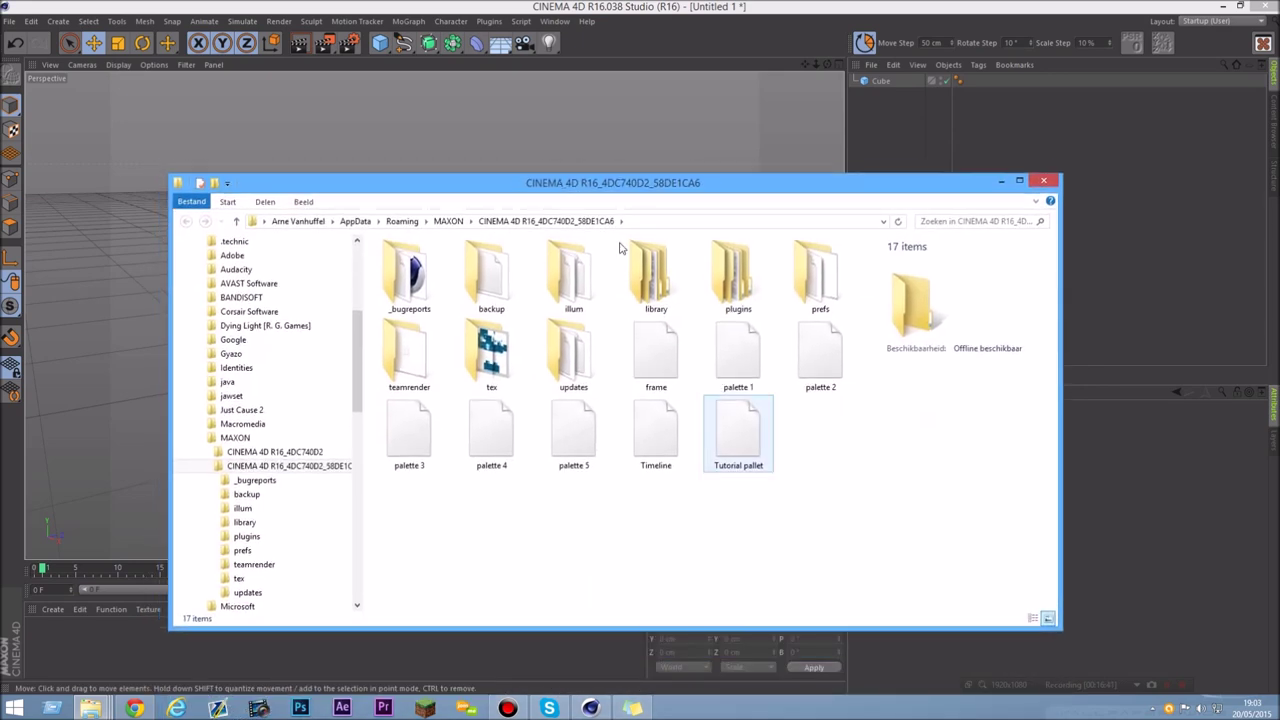
- Delete the prefs folder from the Cinema 4D preferences folder and close the folder window
left_click(833, 314)
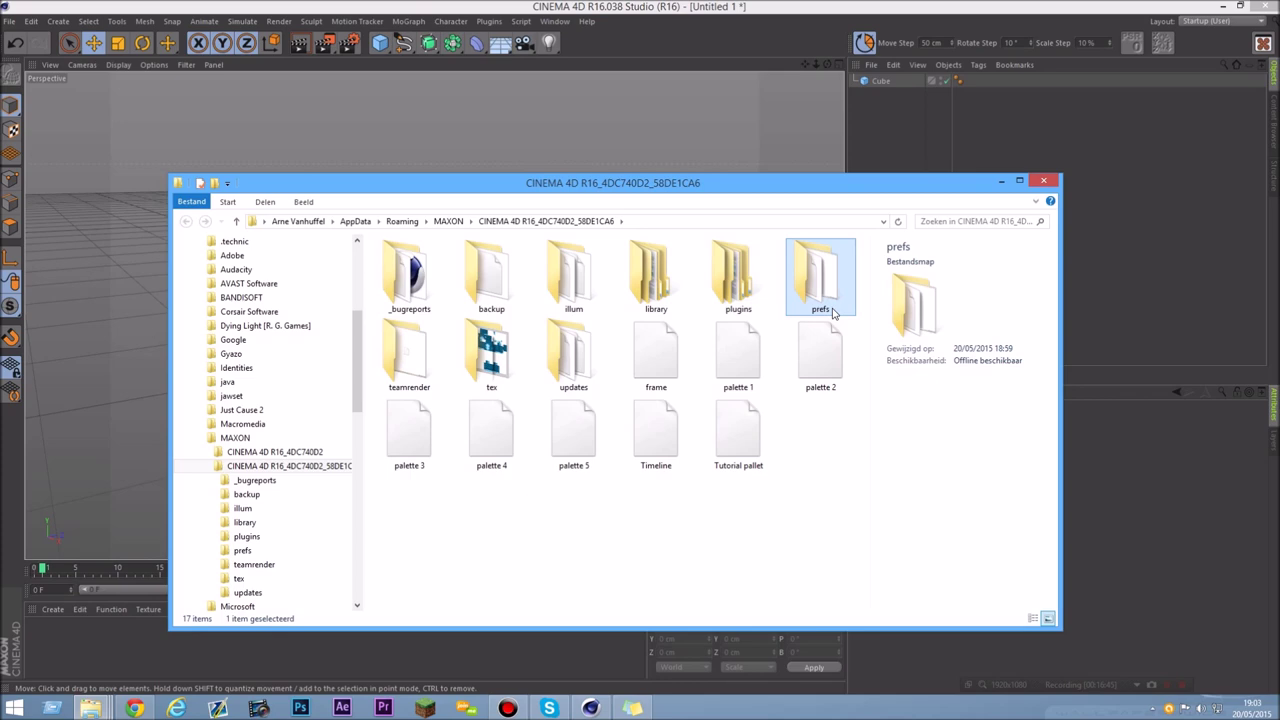
key("Delete")
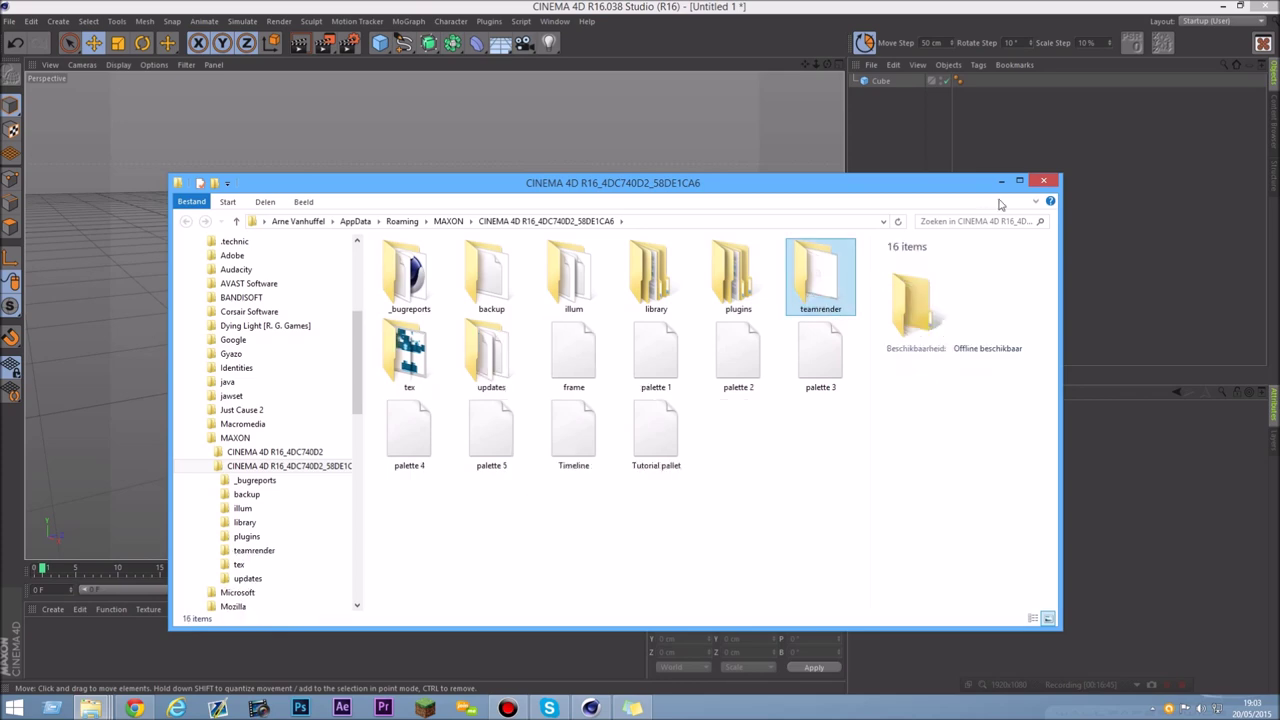
left_click(1042, 180)
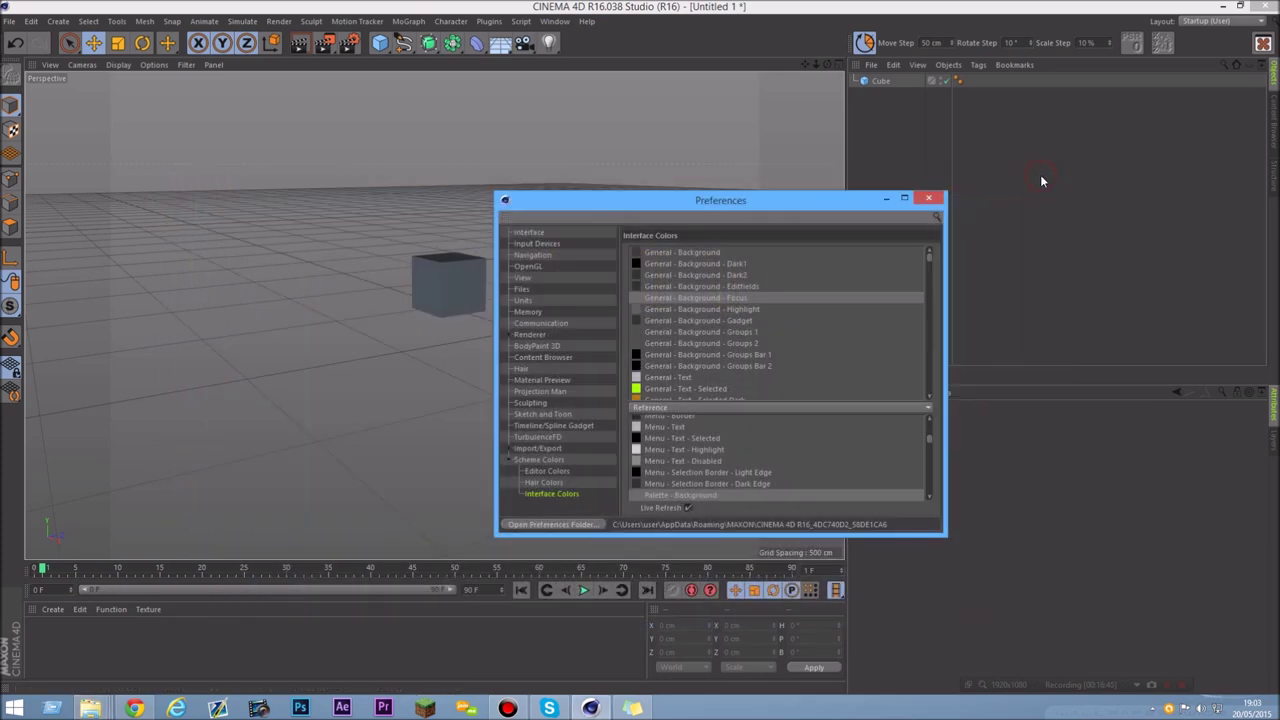
- Close the Preferences and restart Cinema 4D without saving the changes to the Untitled 1 project
left_click(928, 198)
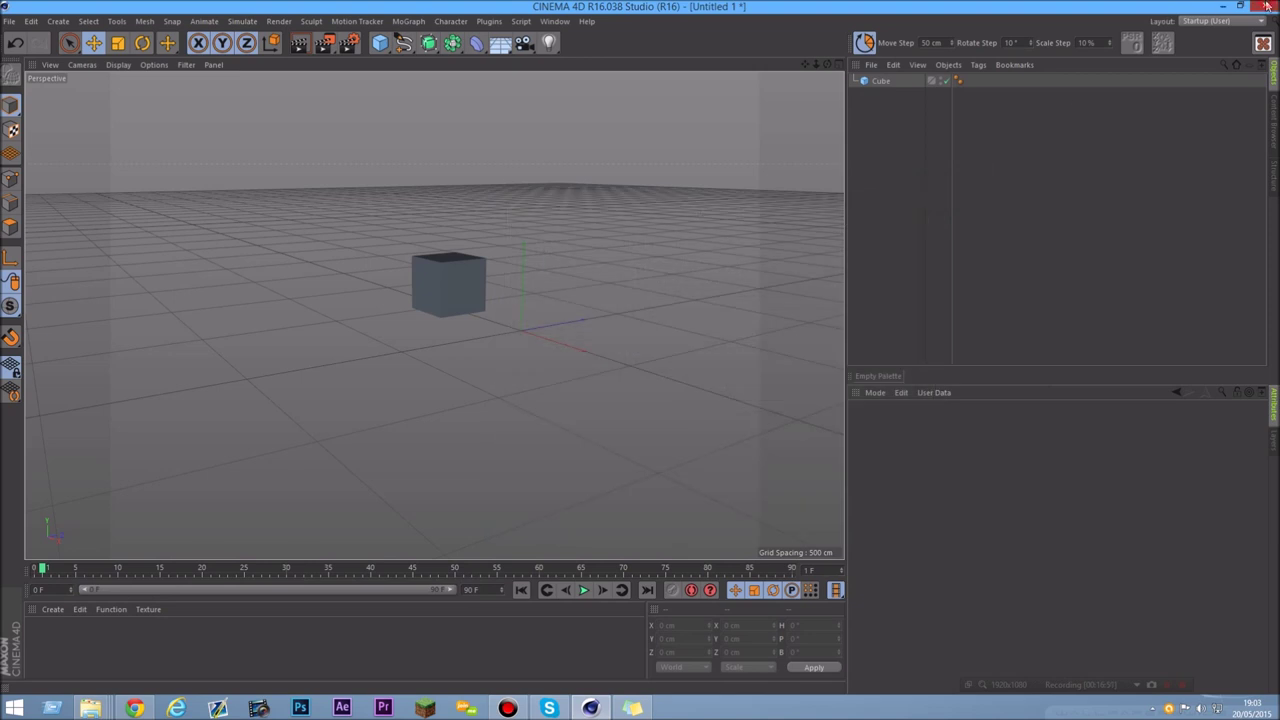
left_click(1268, 7)
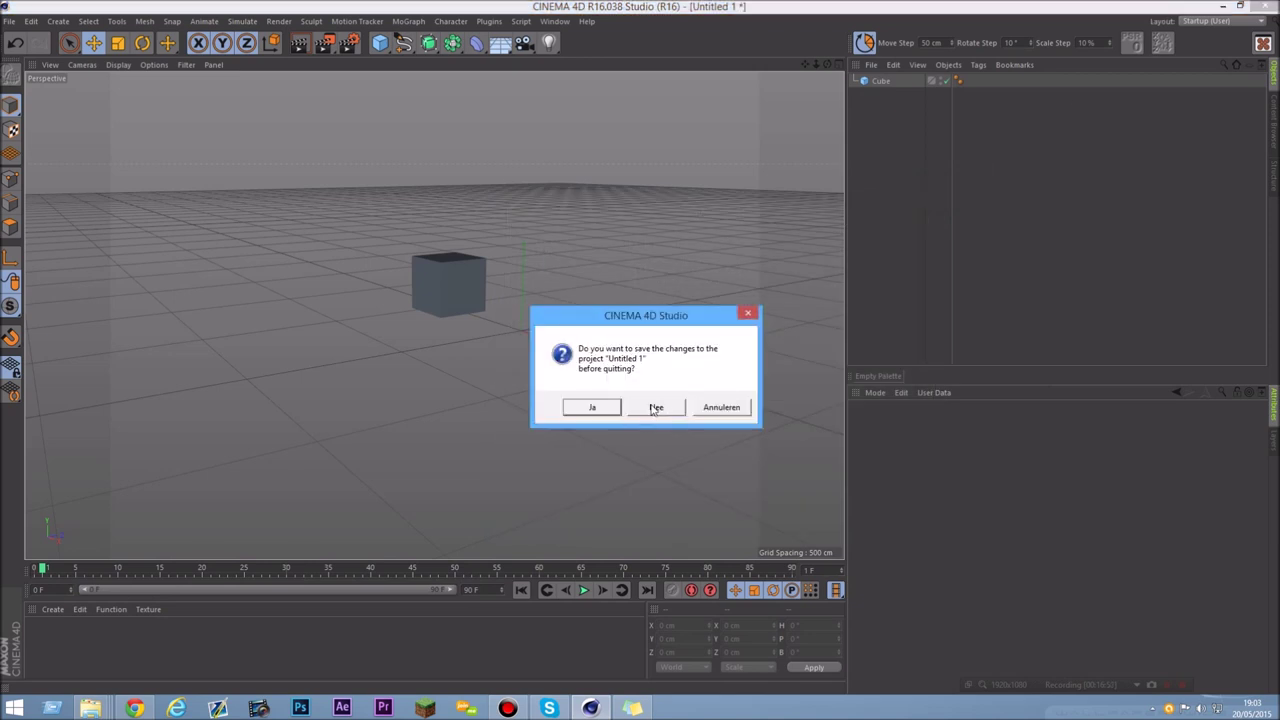
left_click(656, 408)
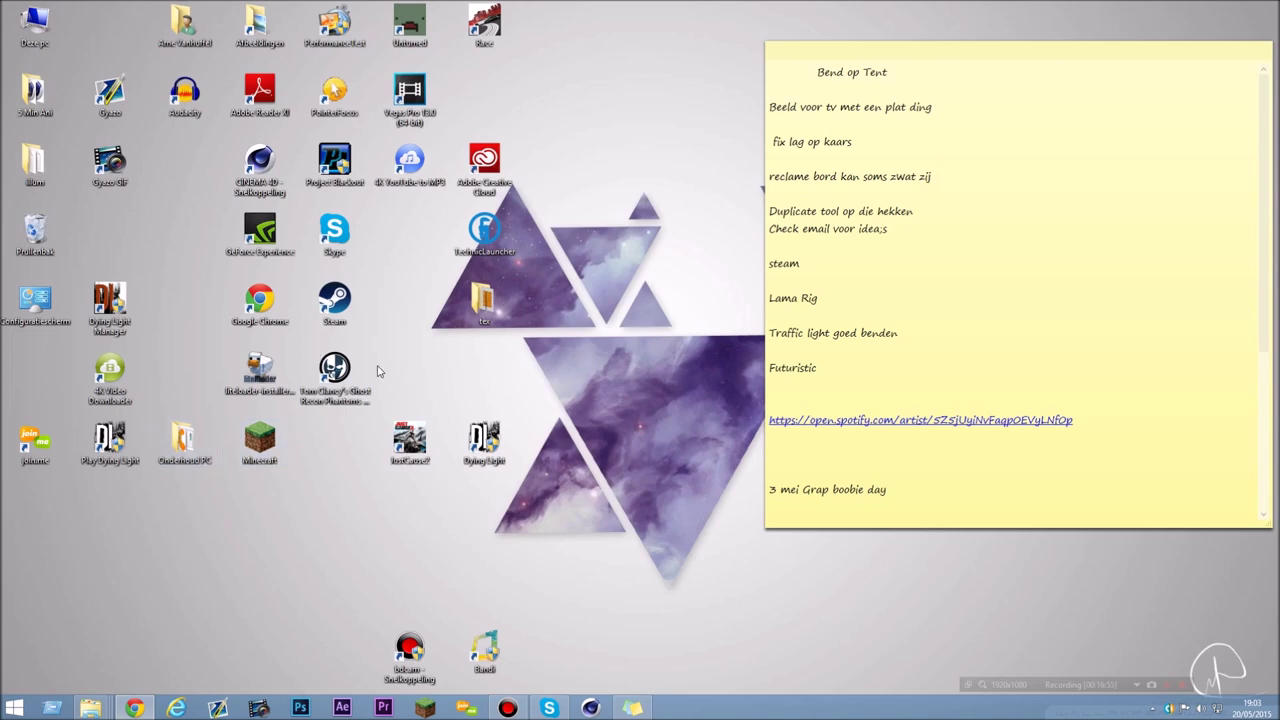
double_click(259, 170)
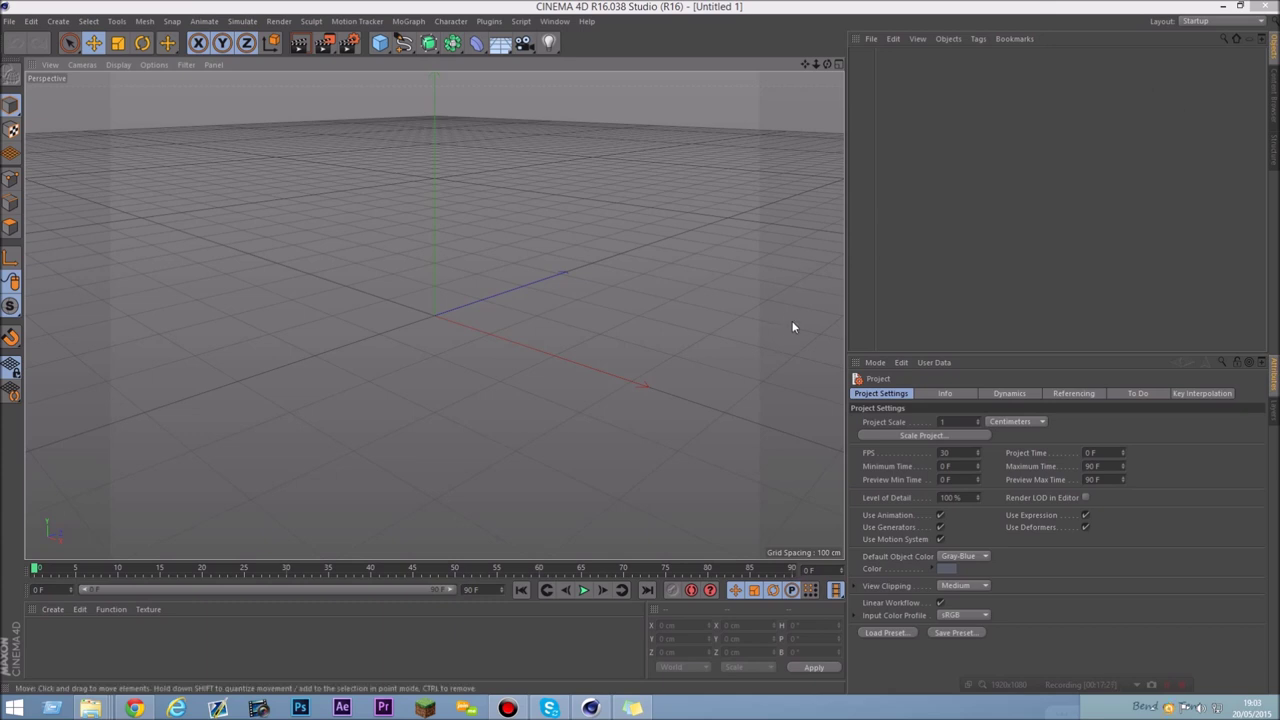
left_click_drag(874, 168, 892, 168)
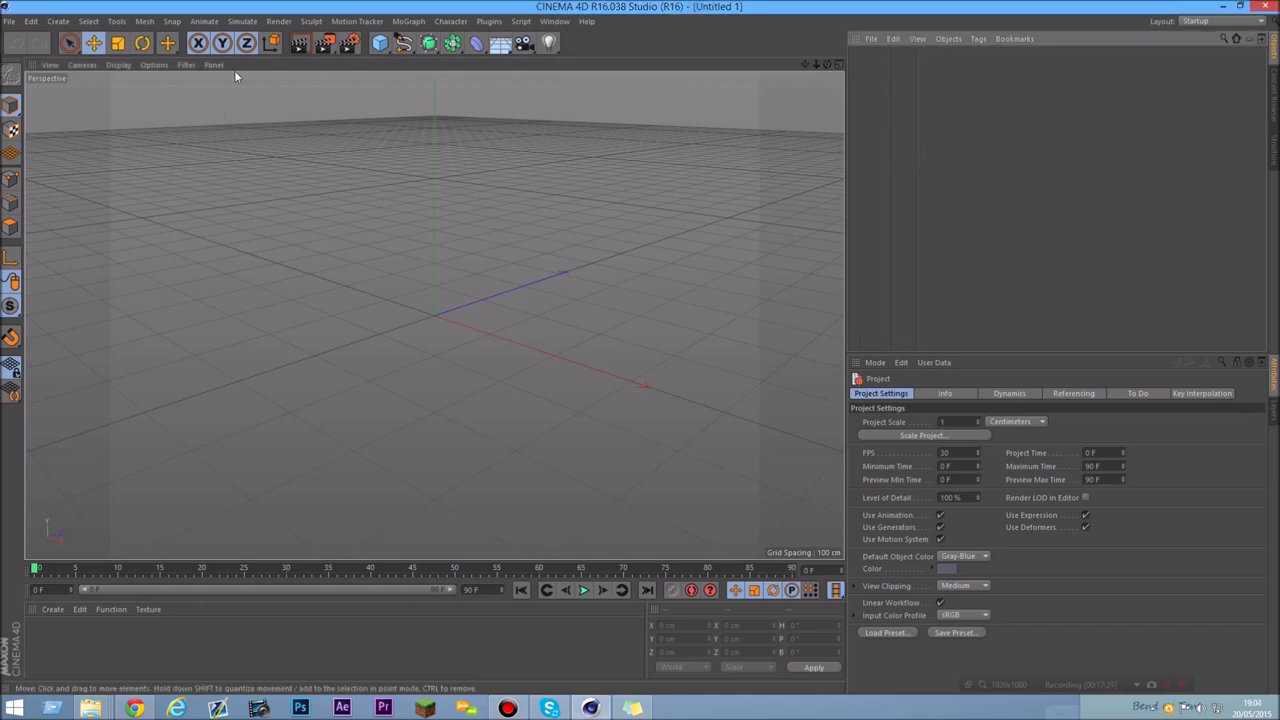
left_click(553, 21)
mouse_move(564, 42)
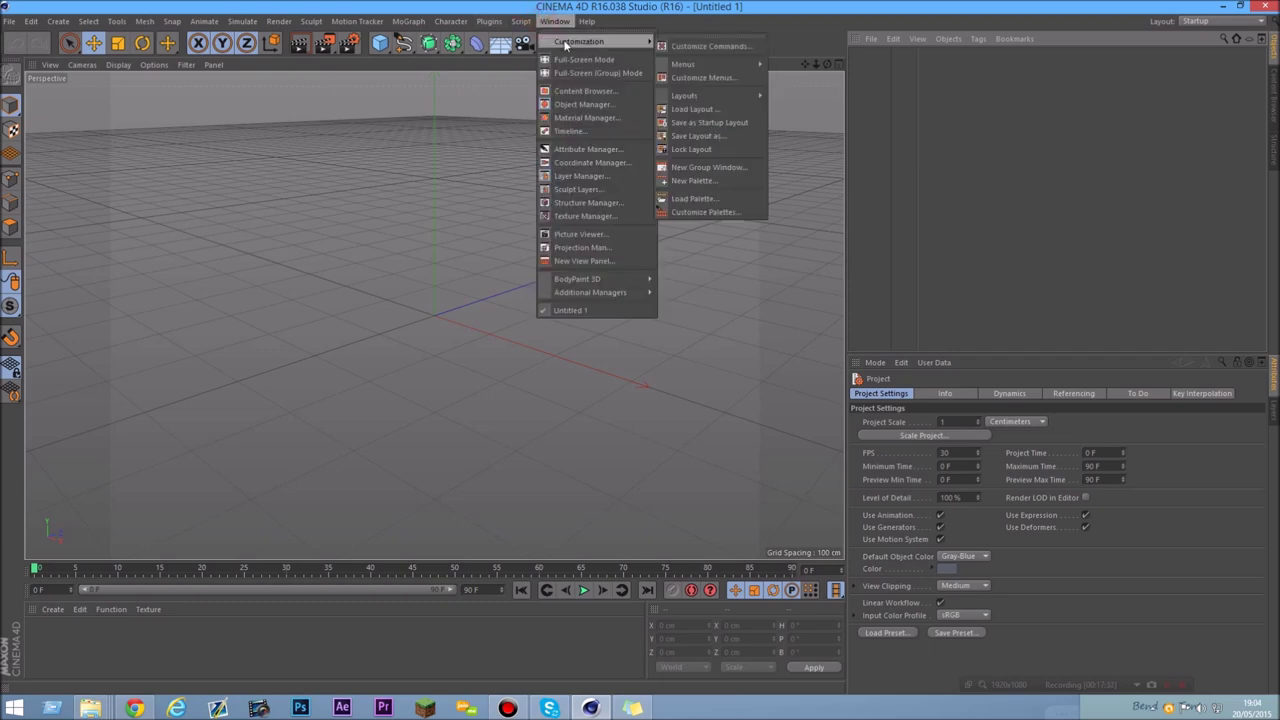
left_click(381, 107)
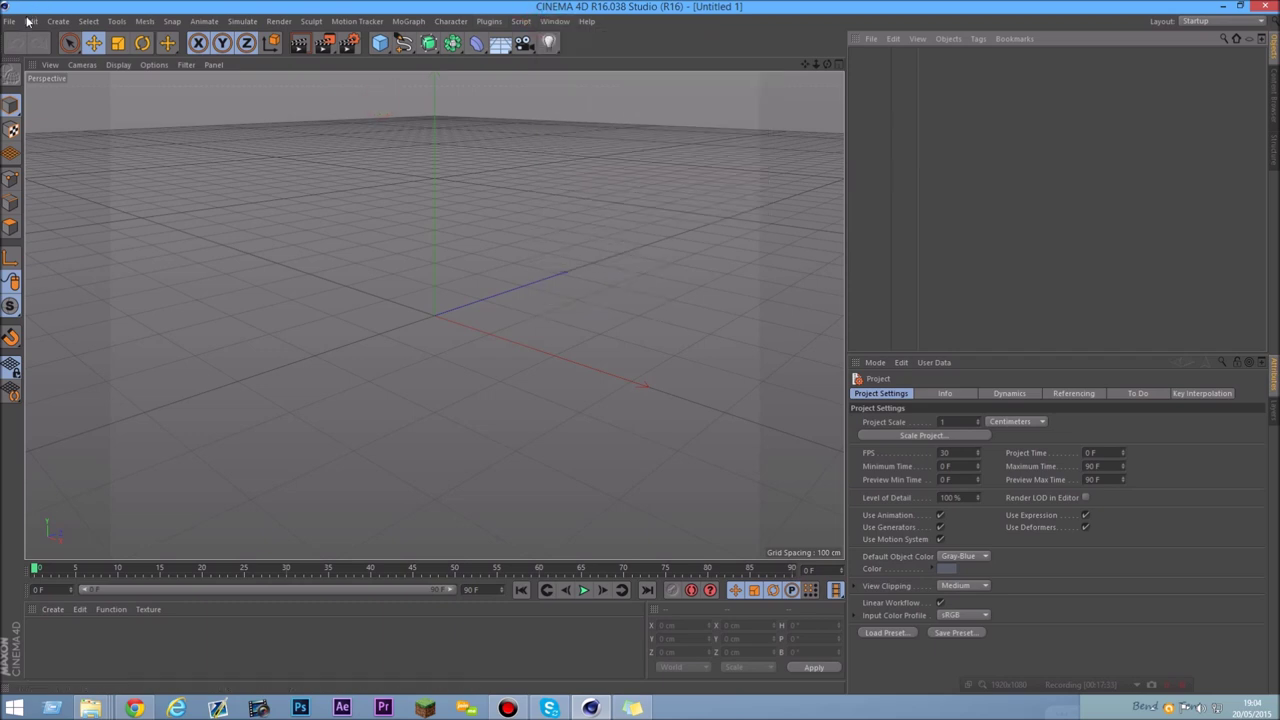
left_click(8, 21)
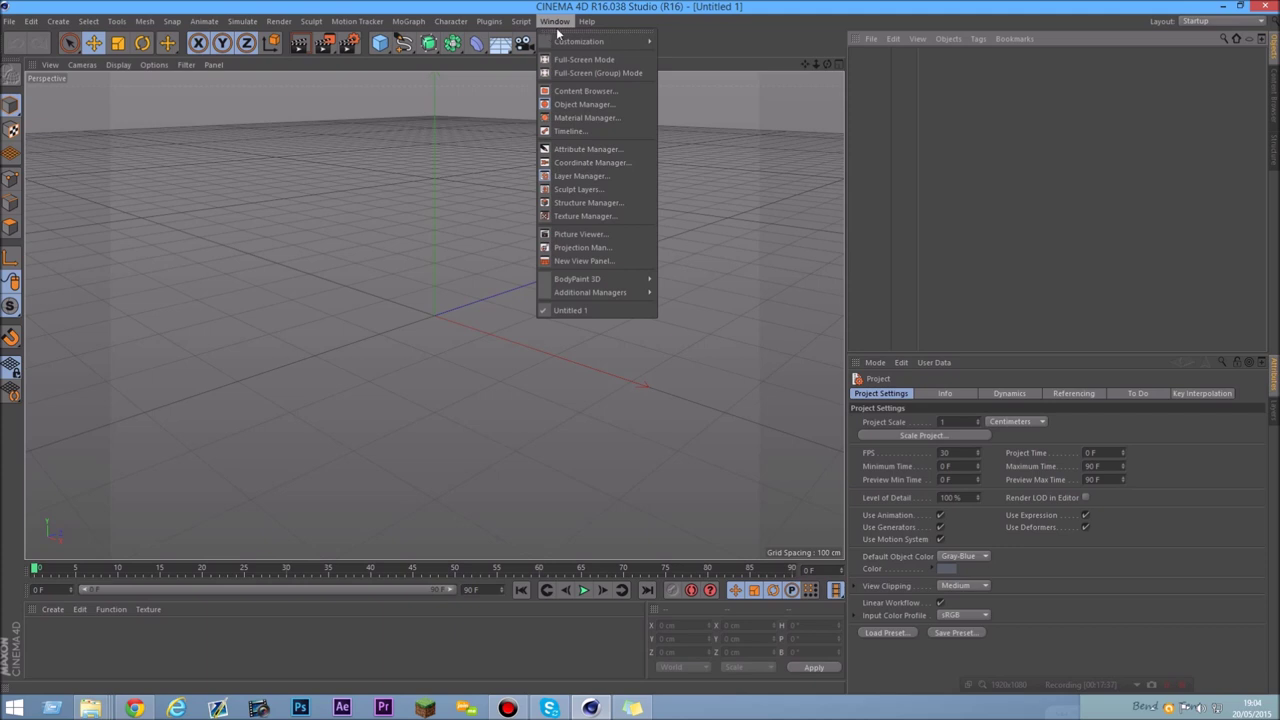
- Open the Preferences, move the window over the viewport, check the Editor Colors list under Scheme Colors and close the window
left_click(559, 141)
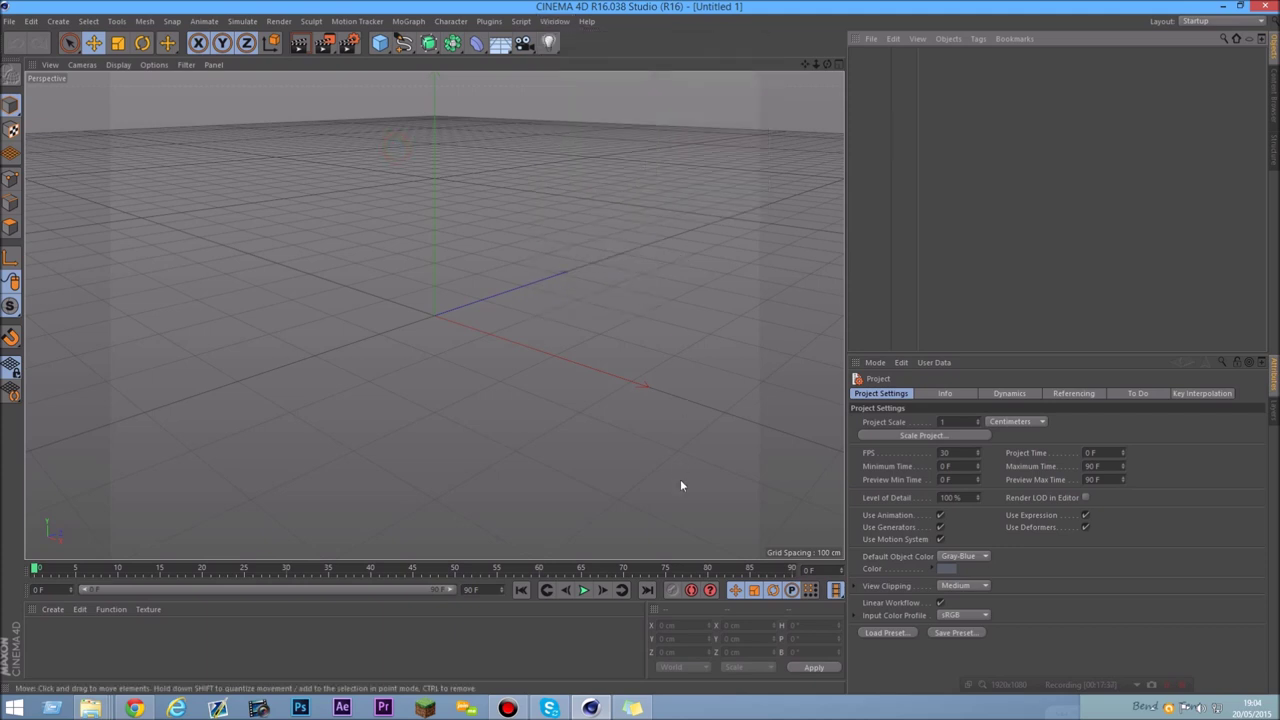
left_click(31, 21)
left_click(58, 234)
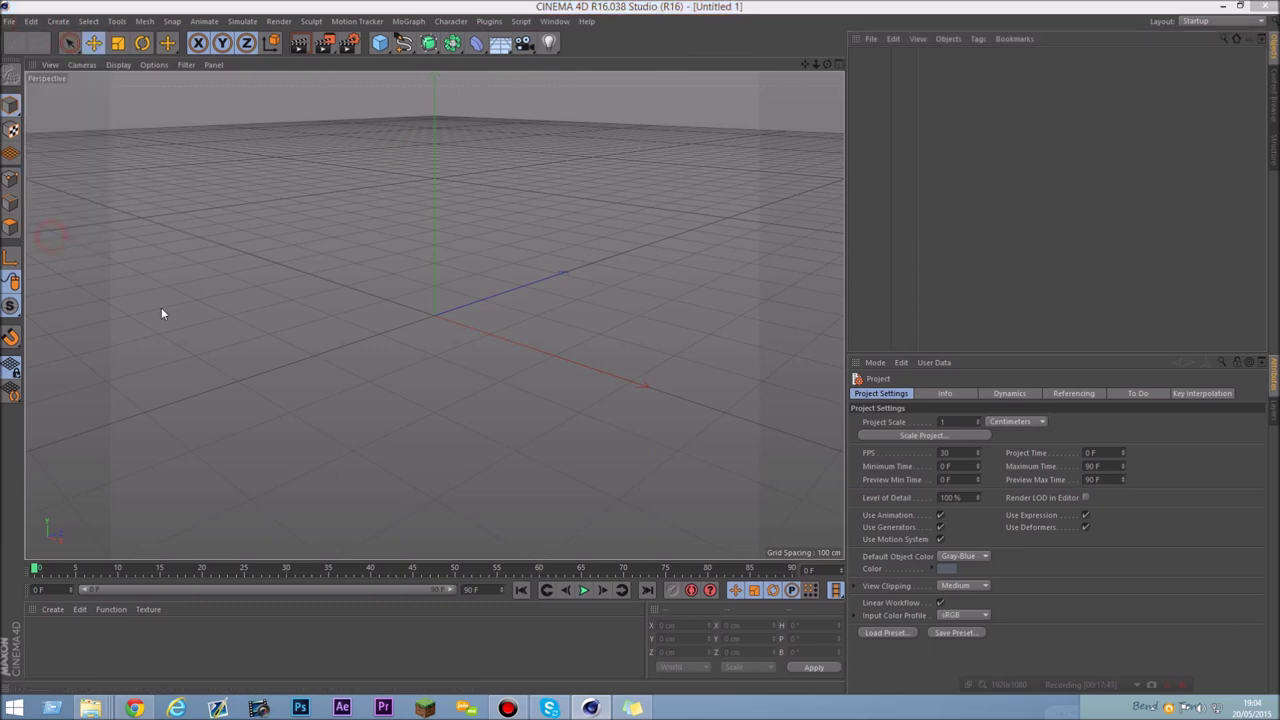
left_click_drag(174, 76, 468, 111)
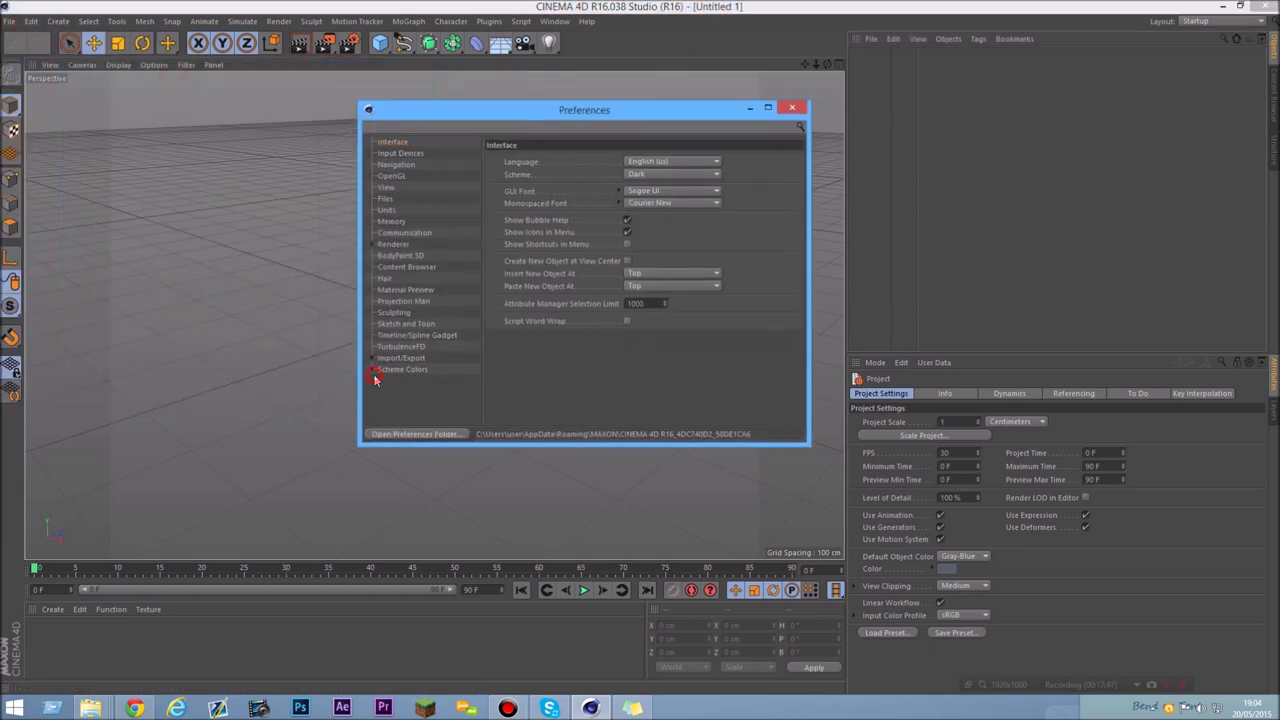
left_click(374, 372)
left_click(396, 381)
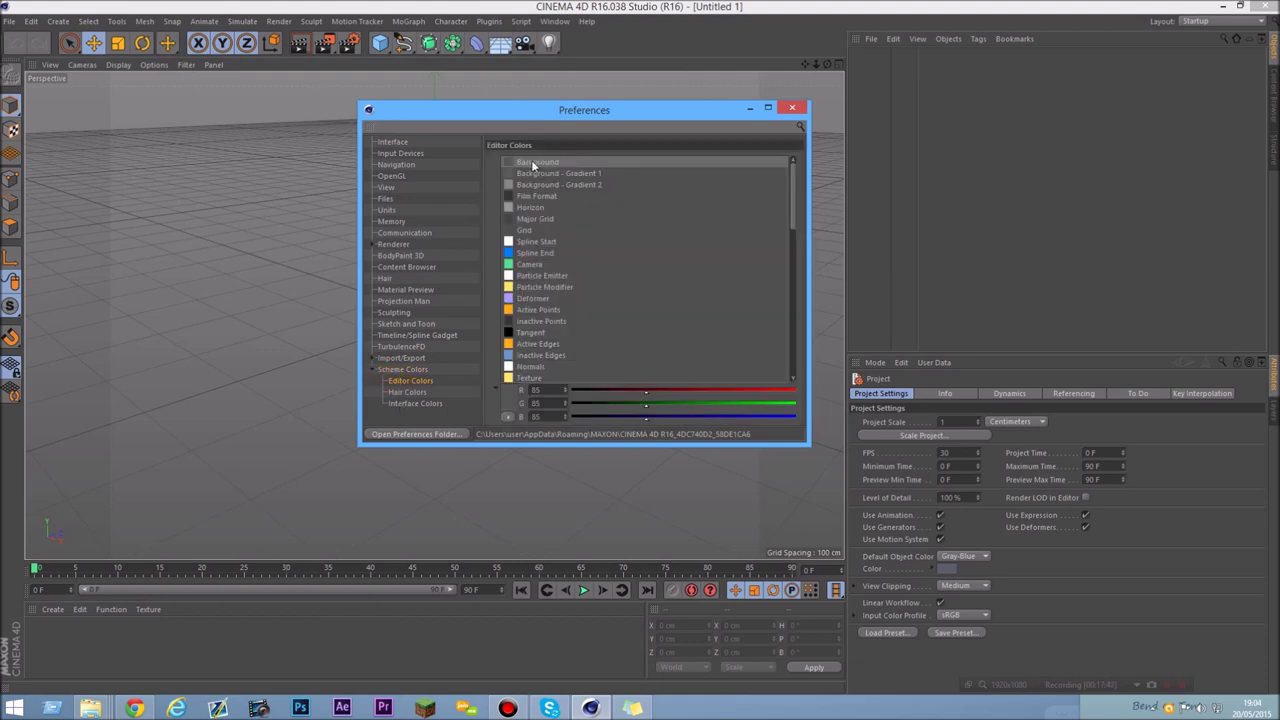
left_click_drag(793, 199, 789, 170)
left_click(791, 107)
- Switch the interface layout from Startup to the saved template_c4d (User) layout
left_click_drag(807, 70, 818, 66)
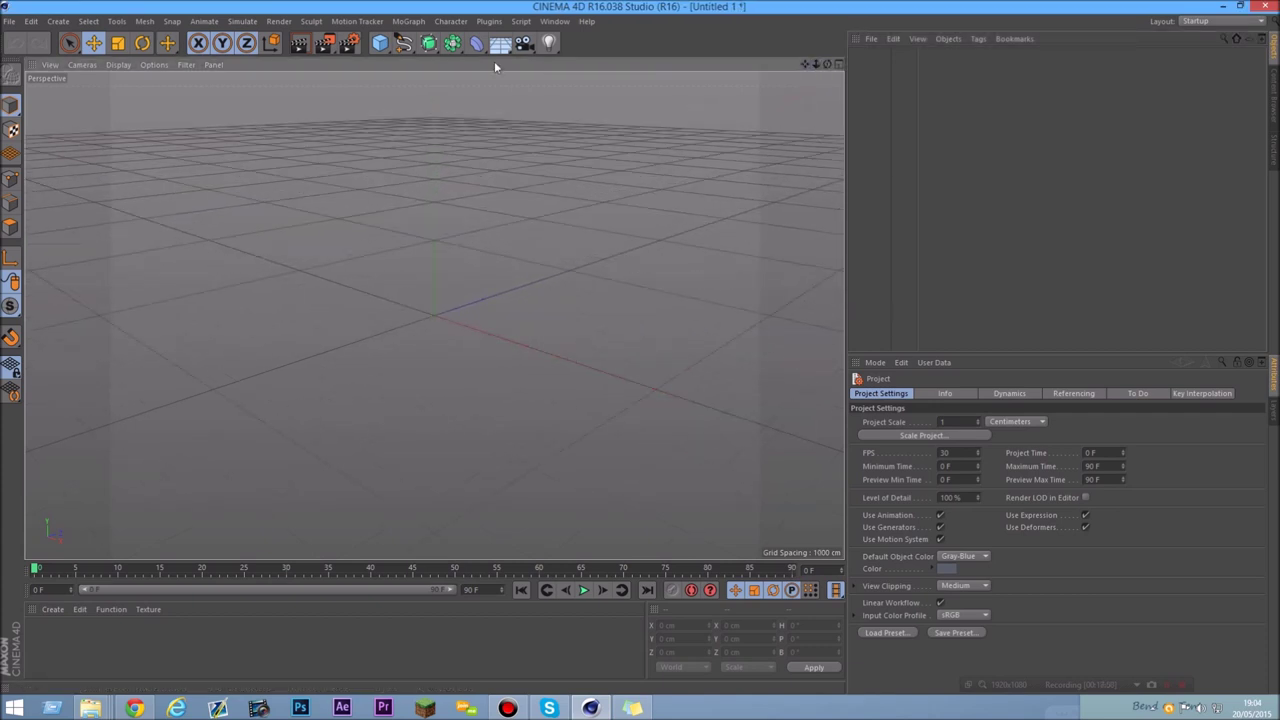
left_click(1192, 21)
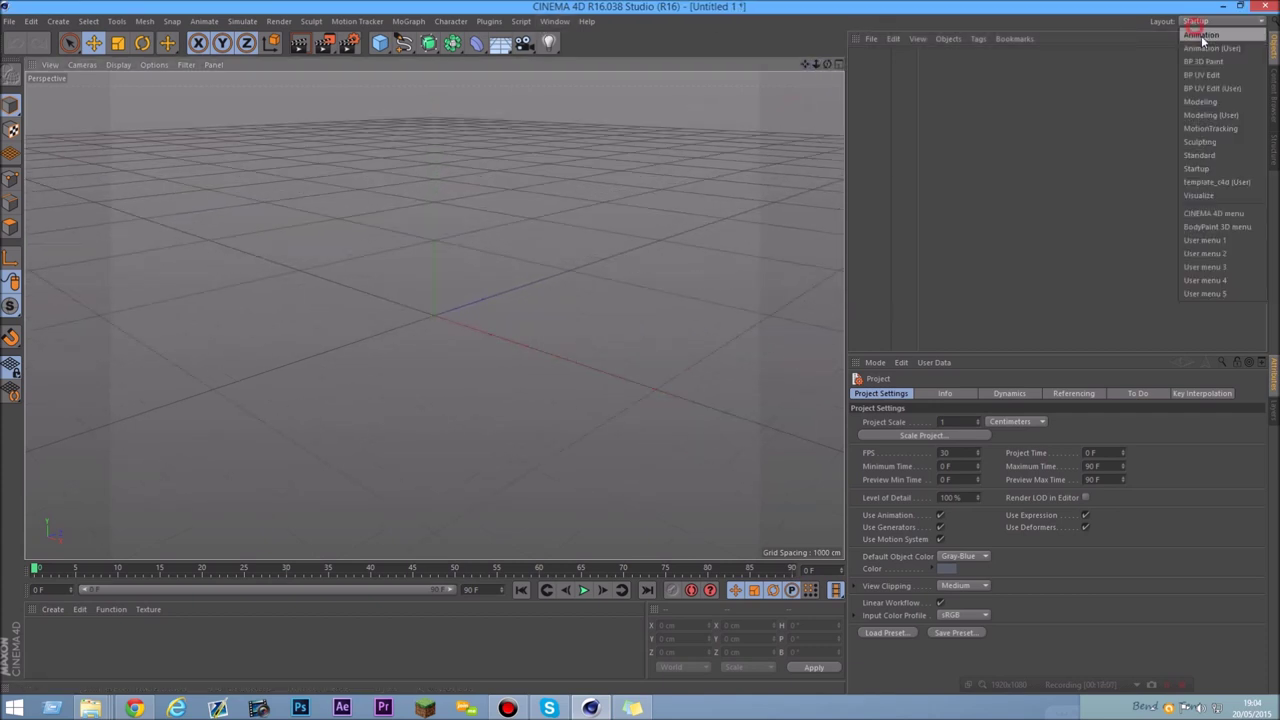
left_click(1205, 180)
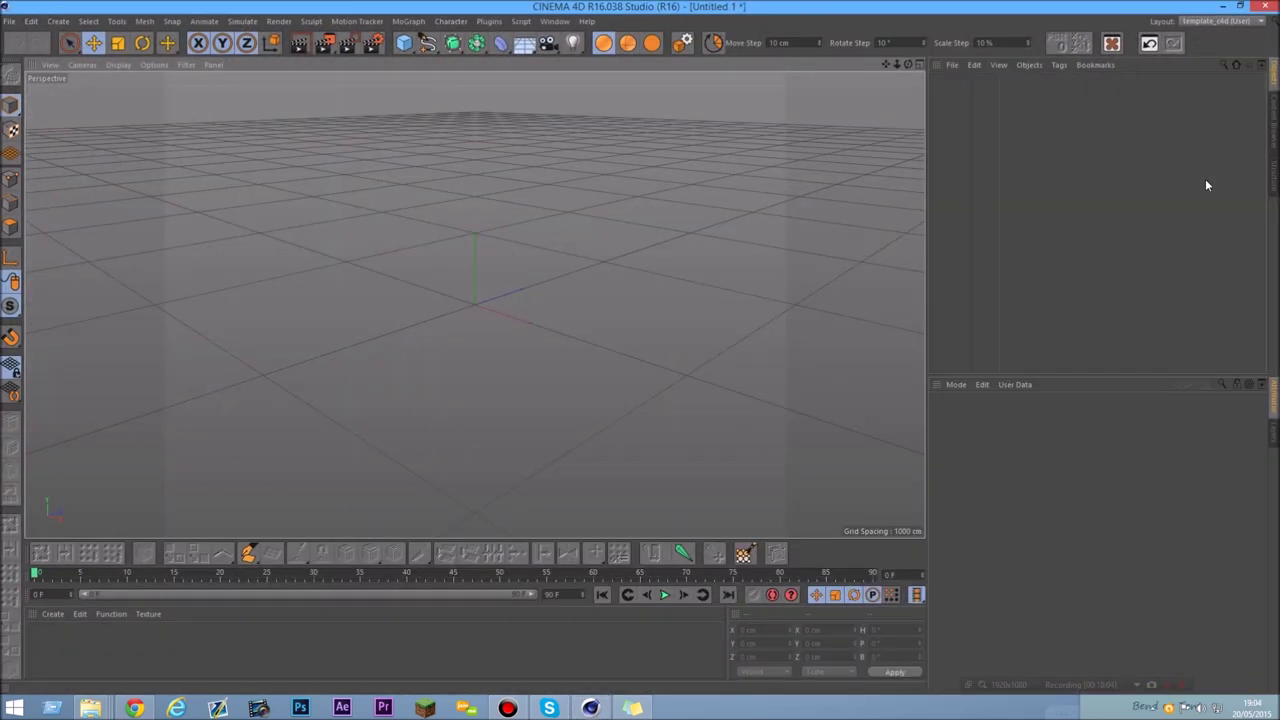
left_click_drag(890, 66, 447, 309)
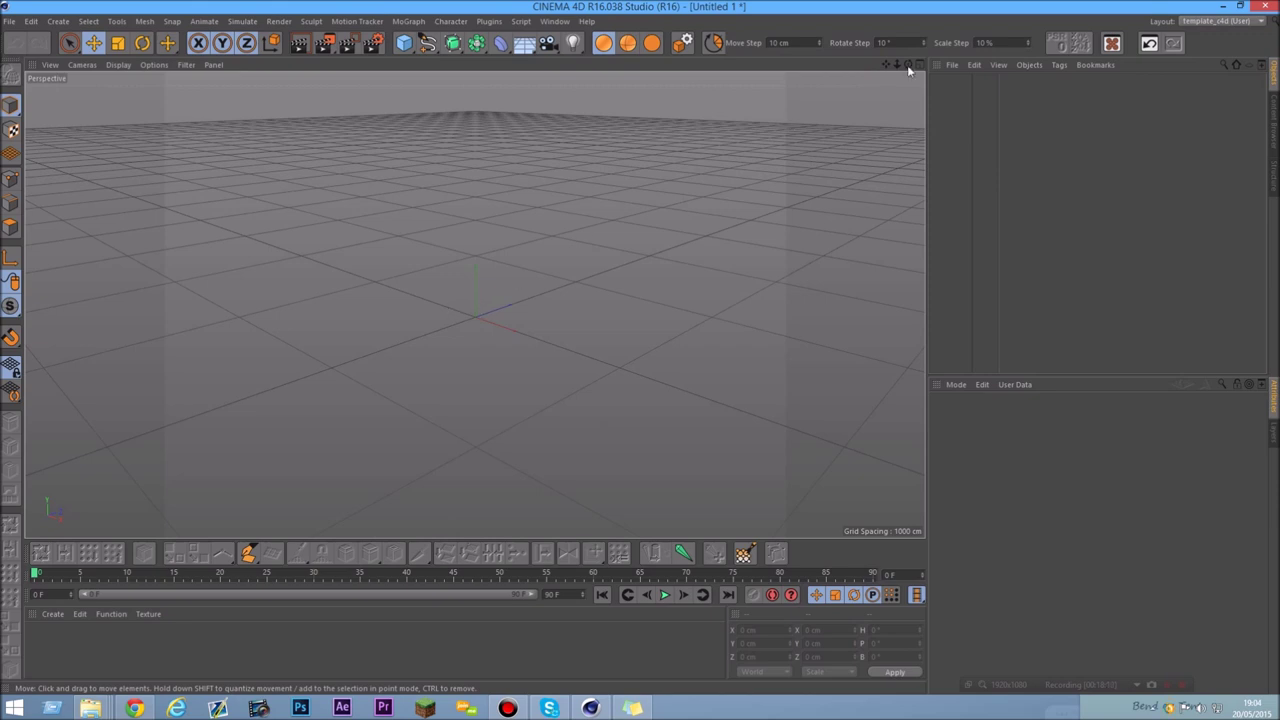
scroll(474, 305, "up", 10)
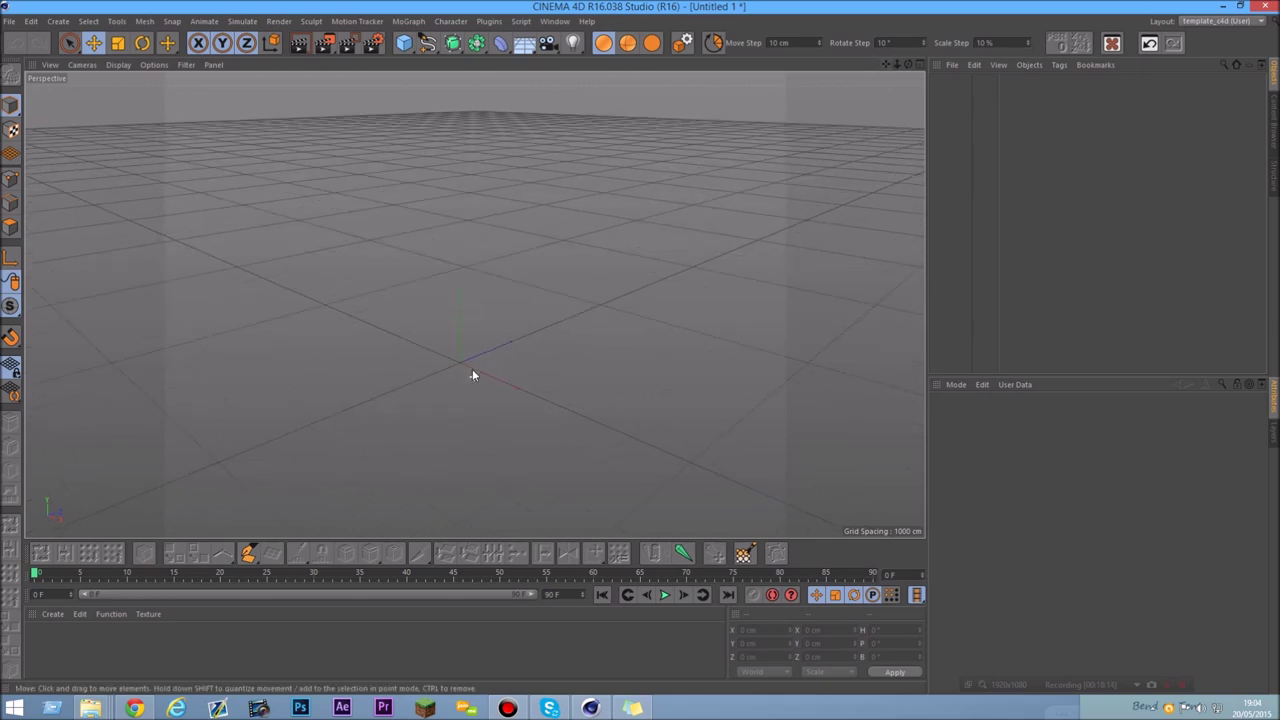
scroll(494, 277, "up", 5)
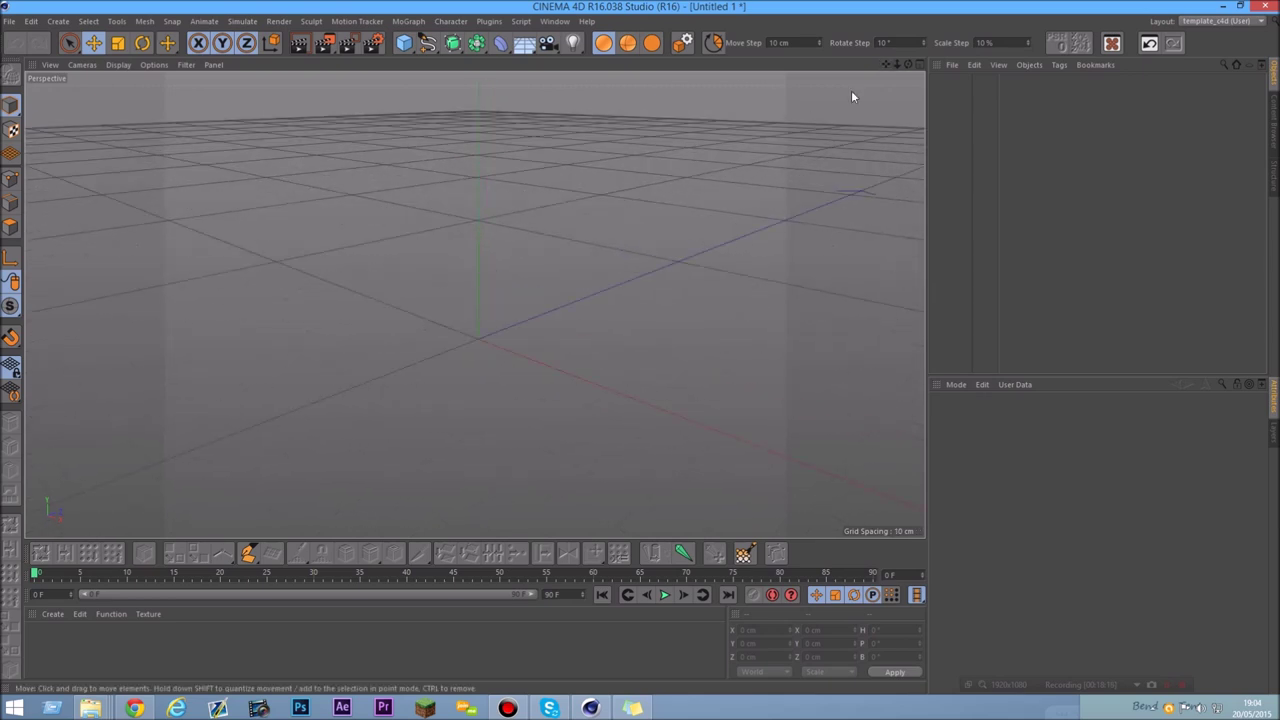
left_click_drag(886, 64, 882, 66)
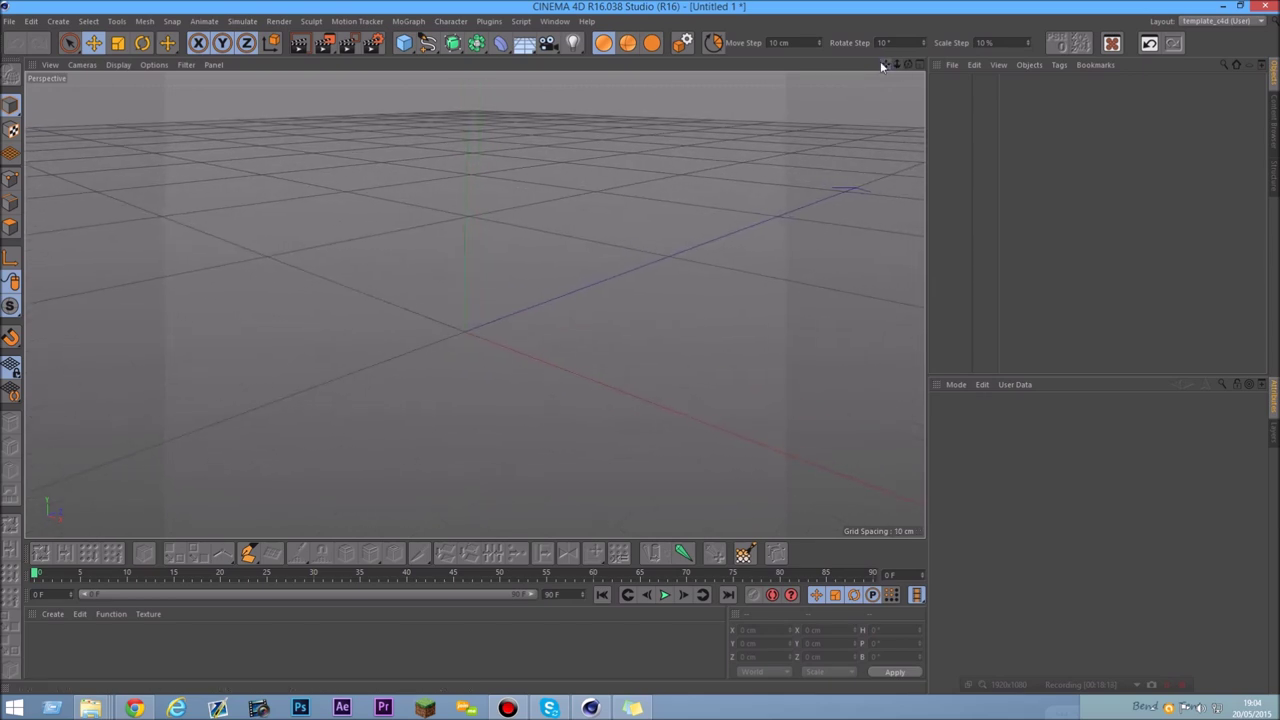